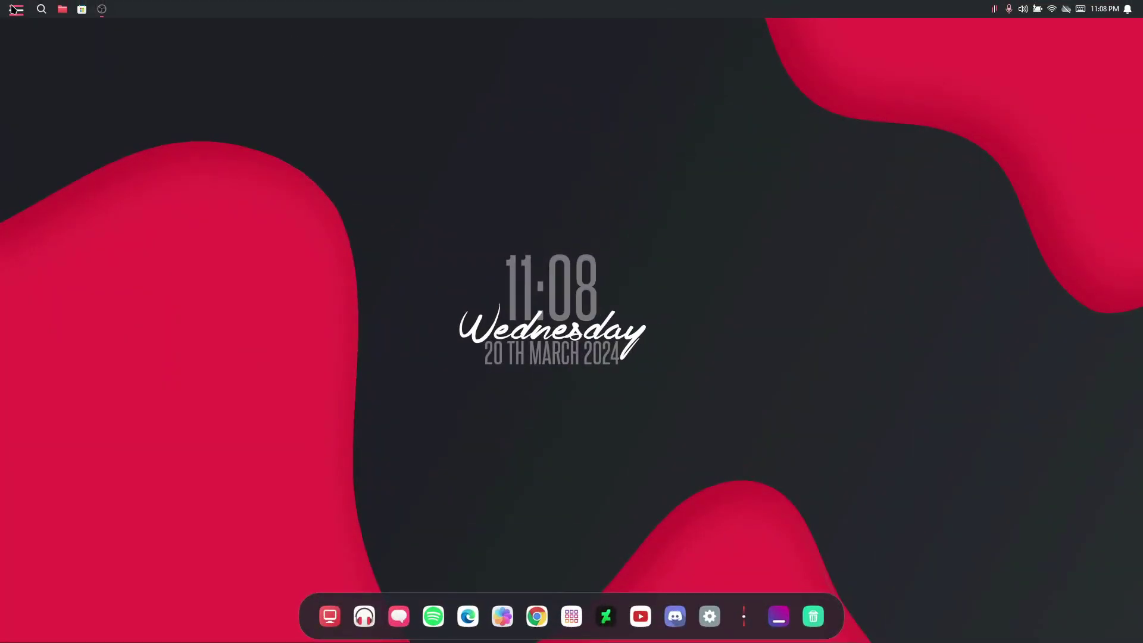
Preview the themed Start menu and File Explorer, then return to the desktop.
{"action": "left_click", "coordinate": [13, 9]}
{"action": "left_click", "coordinate": [347, 137]}
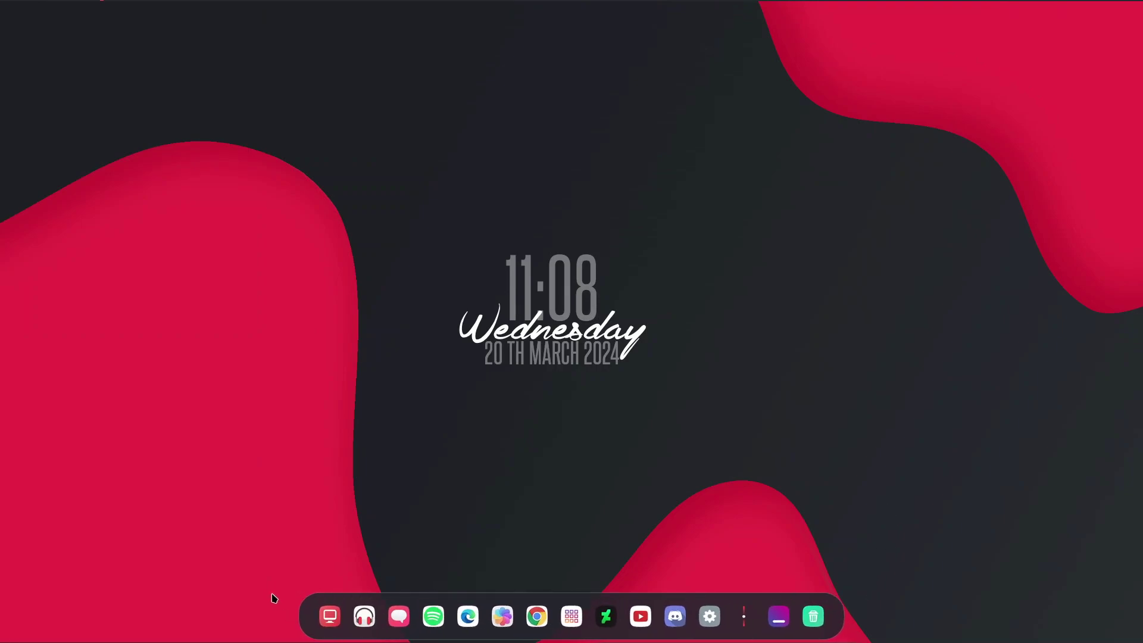
{"action": "left_click", "coordinate": [331, 610]}
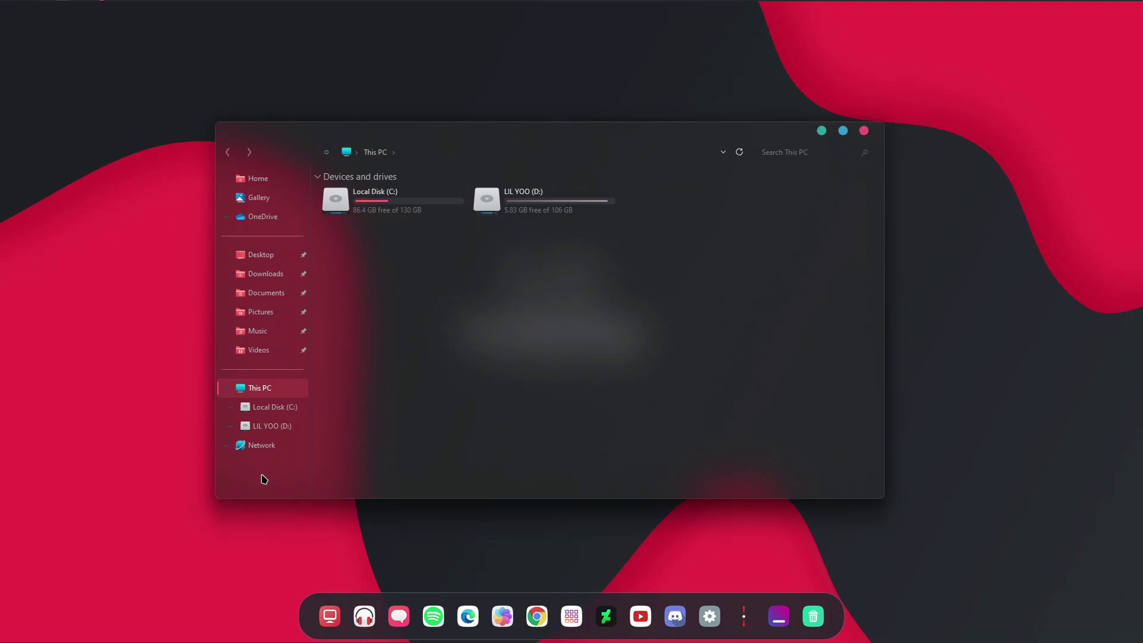
{"action": "key", "text": "super+d"}
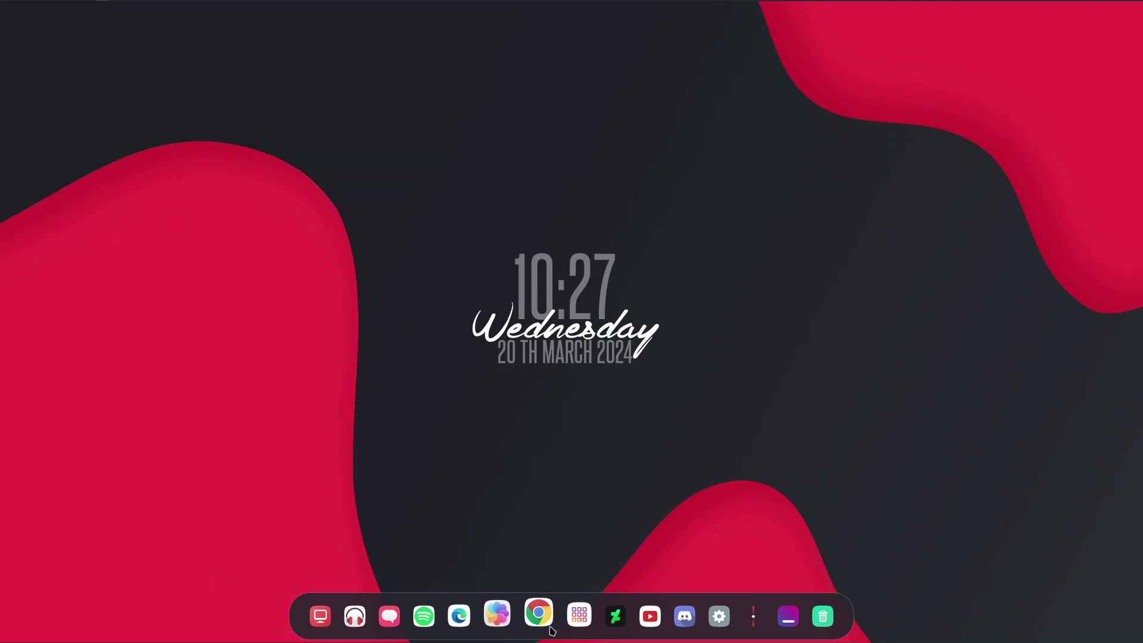
Reopen File Explorer and view its Home page, then This PC.
{"action": "left_click", "coordinate": [331, 613]}
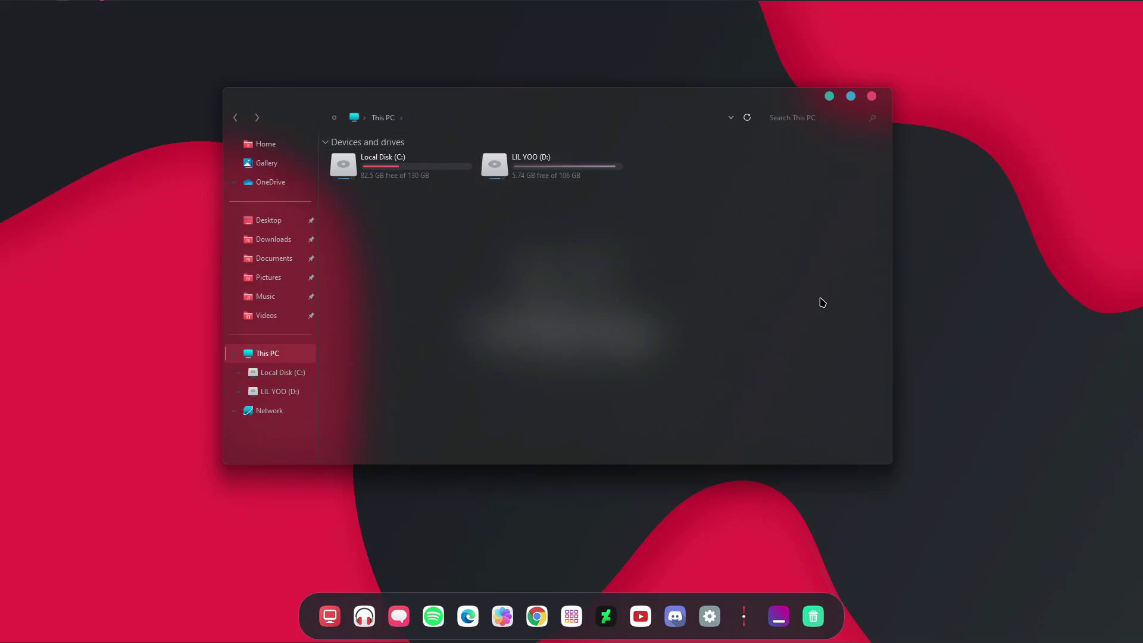
{"action": "left_click", "coordinate": [303, 150]}
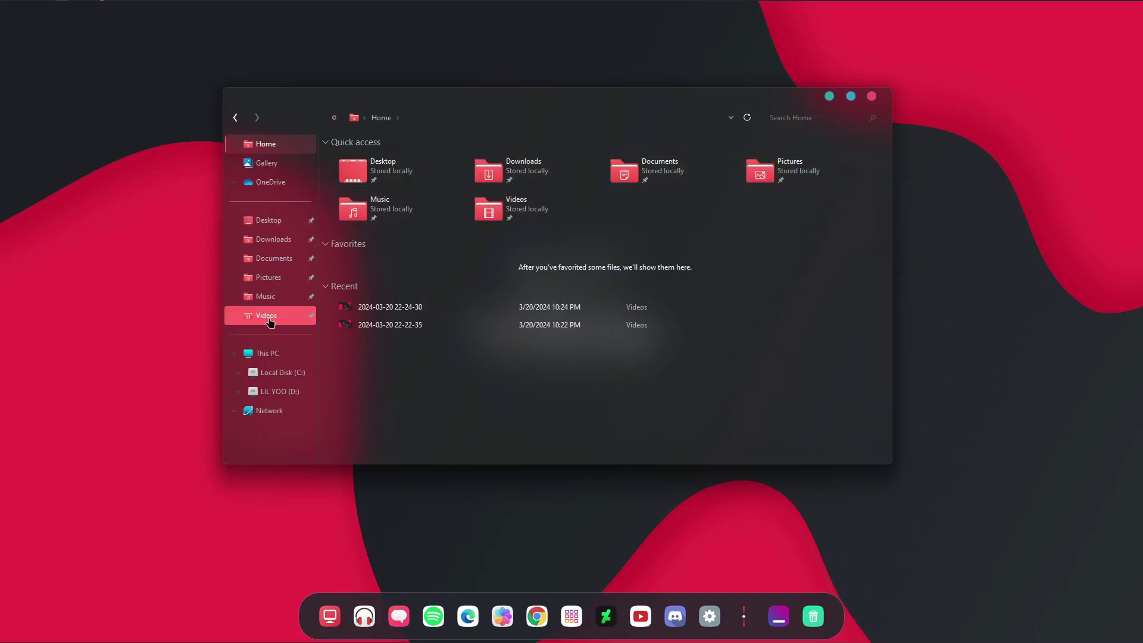
{"action": "left_click", "coordinate": [268, 354]}
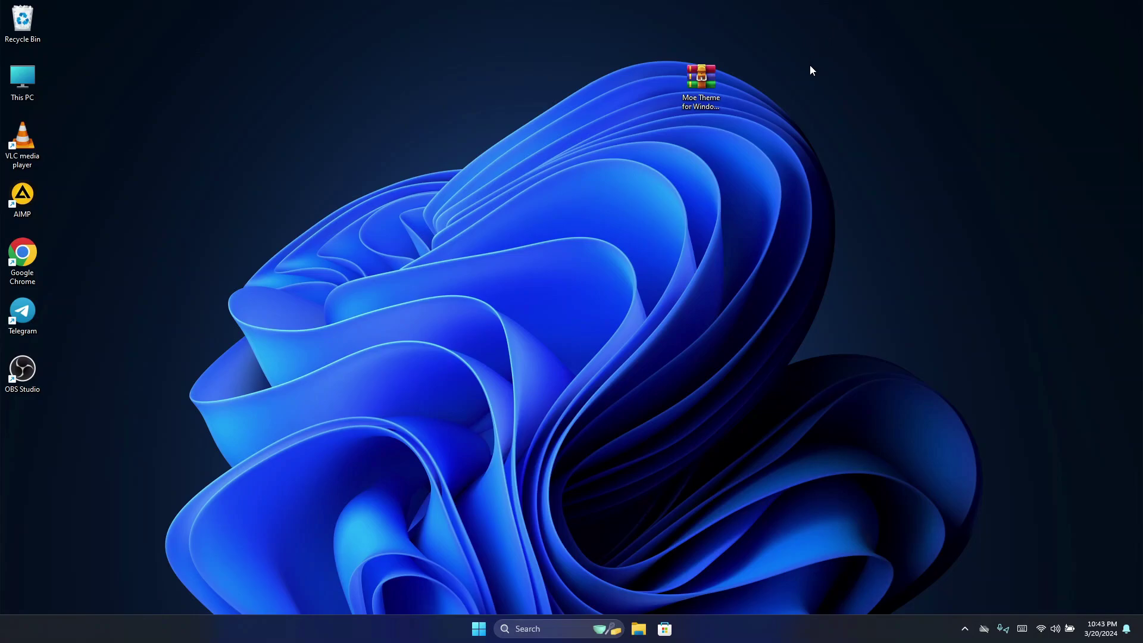
Extract the Moe Theme archive with WinRAR into its own folder beside the archive.
{"action": "right_click", "coordinate": [701, 84]}
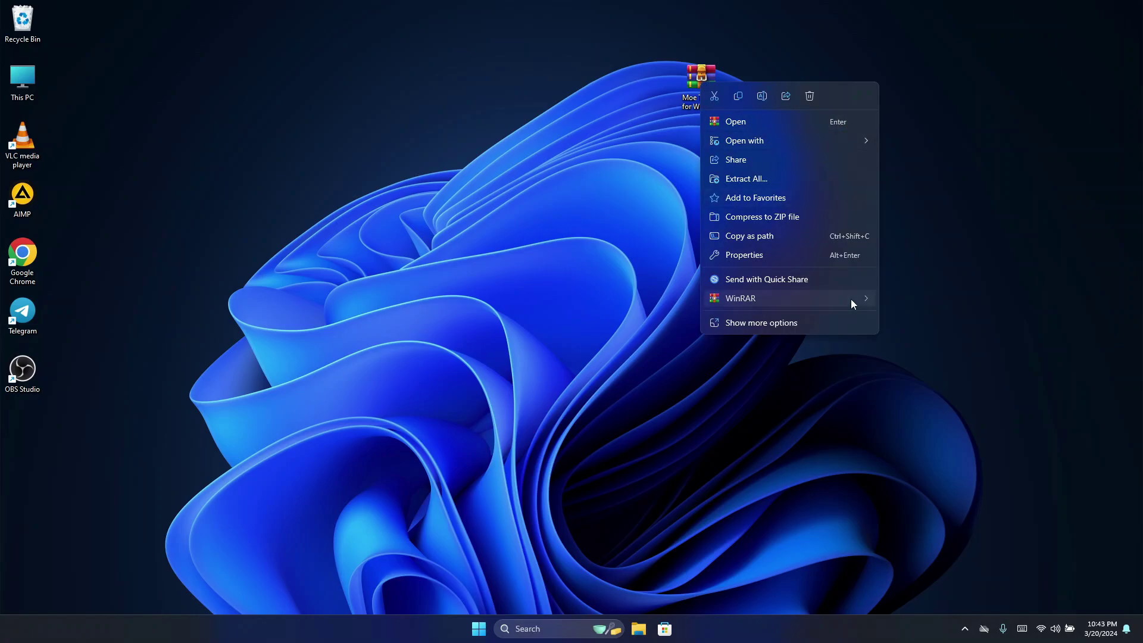
{"action": "mouse_move", "coordinate": [851, 299]}
{"action": "left_click", "coordinate": [951, 334]}
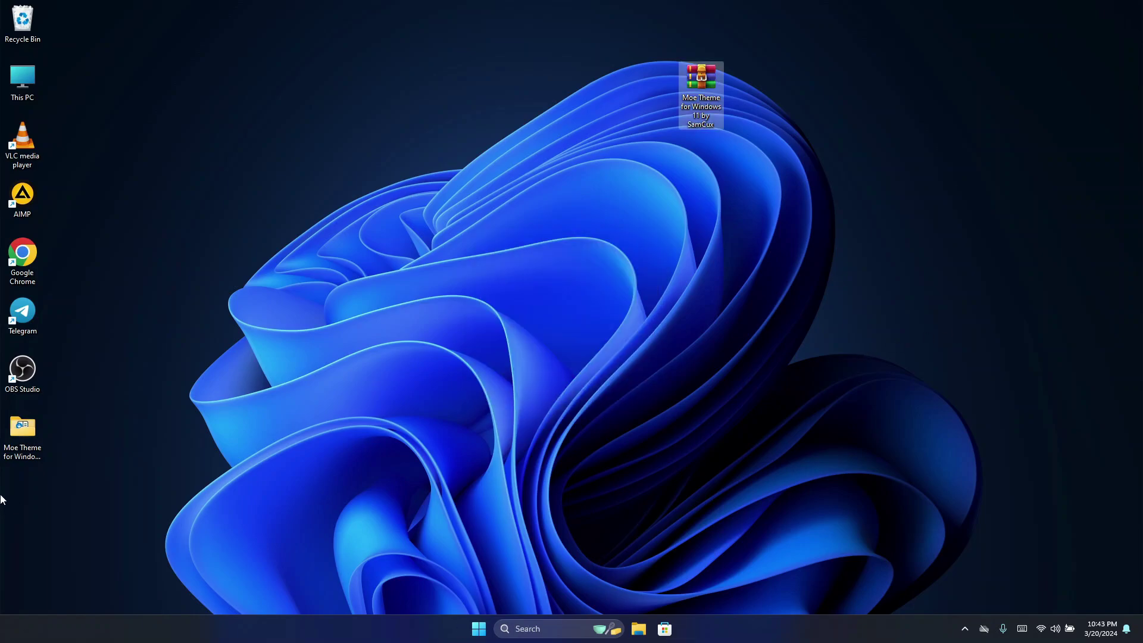
{"action": "left_click_drag", "start_coordinate": [35, 434], "coordinate": [652, 83]}
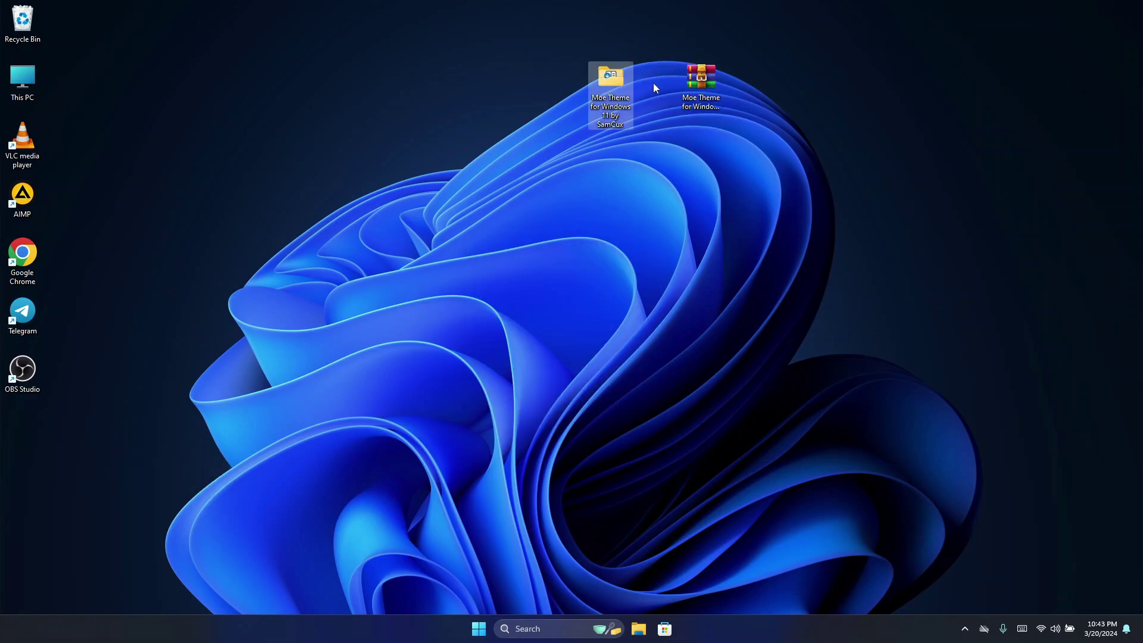
Open the extracted Moe Theme folder and select the UltraUXThemePatcher_4.4.1 installer.
{"action": "double_click", "coordinate": [597, 101]}
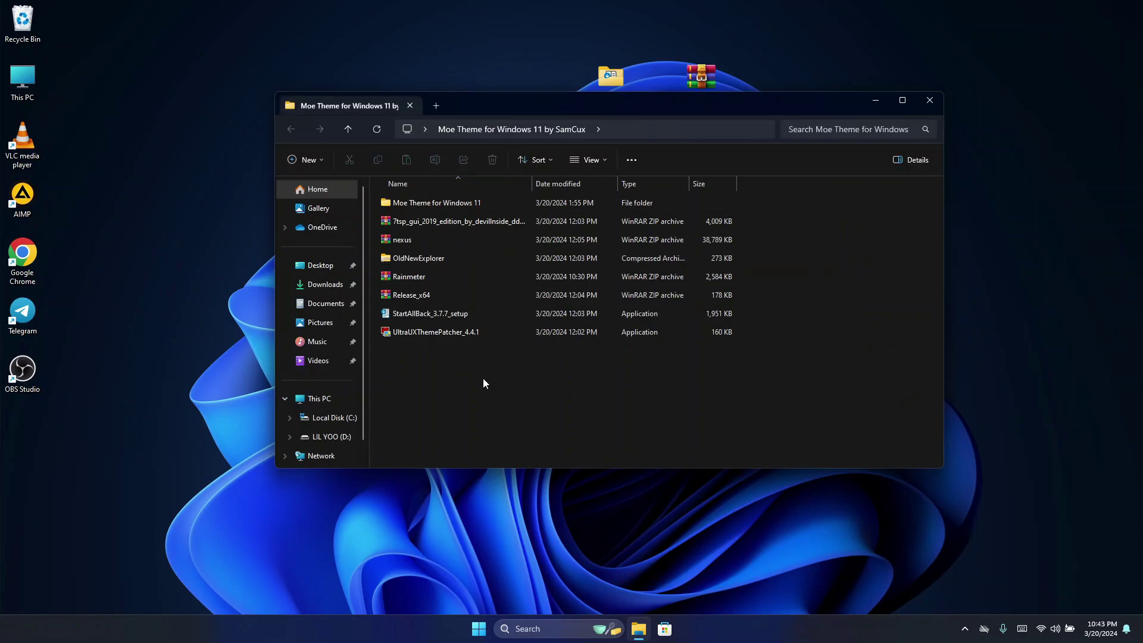
{"action": "left_click_drag", "start_coordinate": [473, 401], "coordinate": [521, 112]}
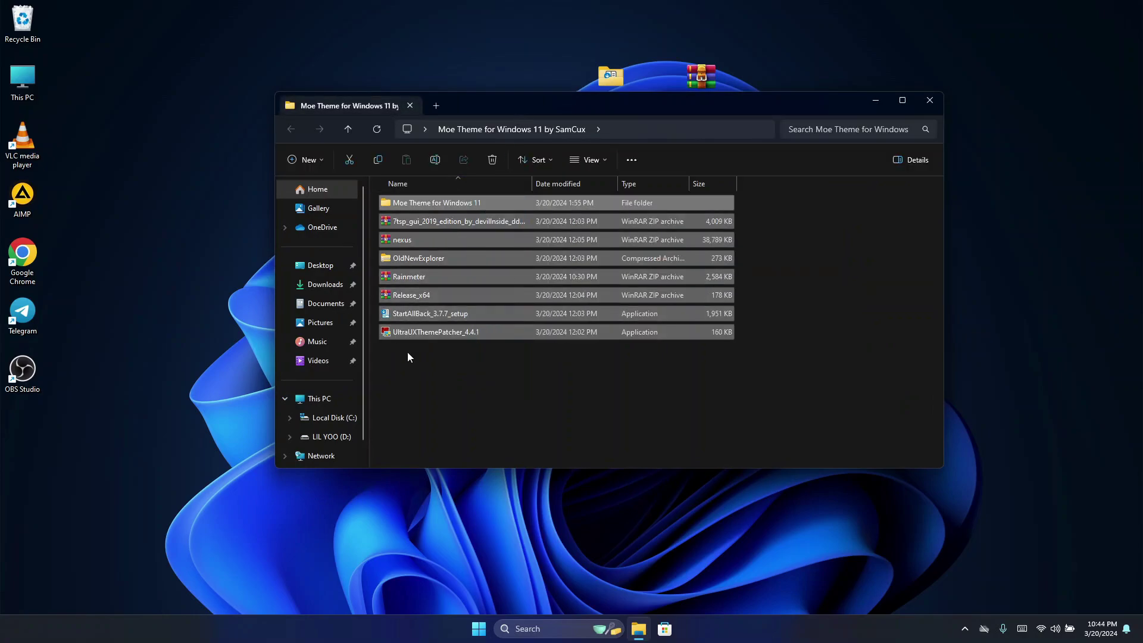
{"action": "left_click", "coordinate": [468, 375]}
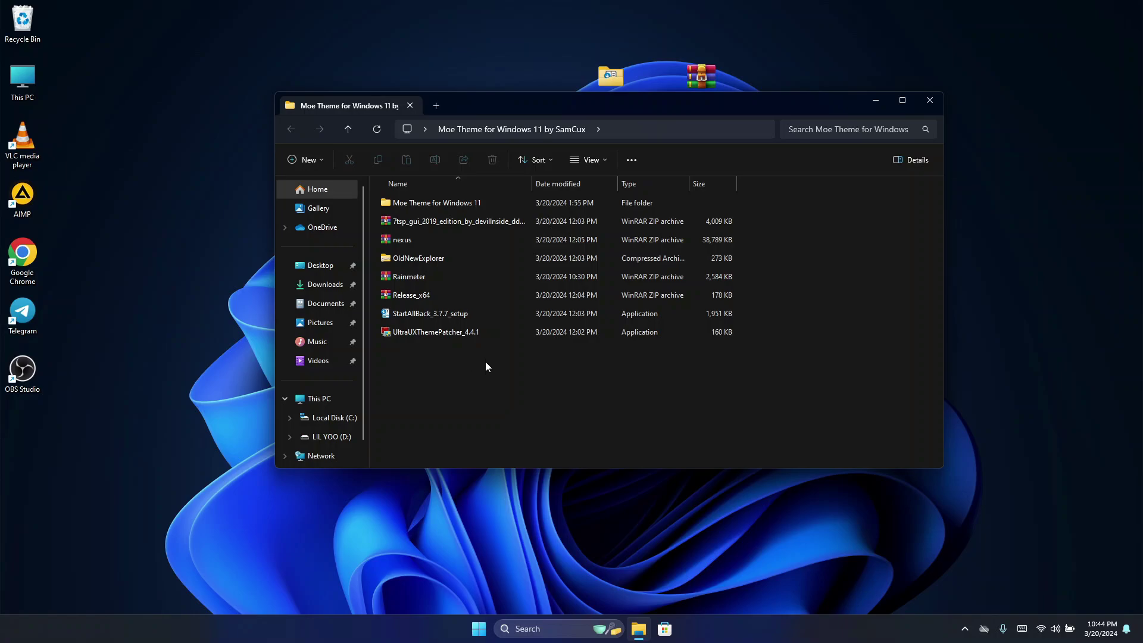
{"action": "left_click", "coordinate": [410, 337]}
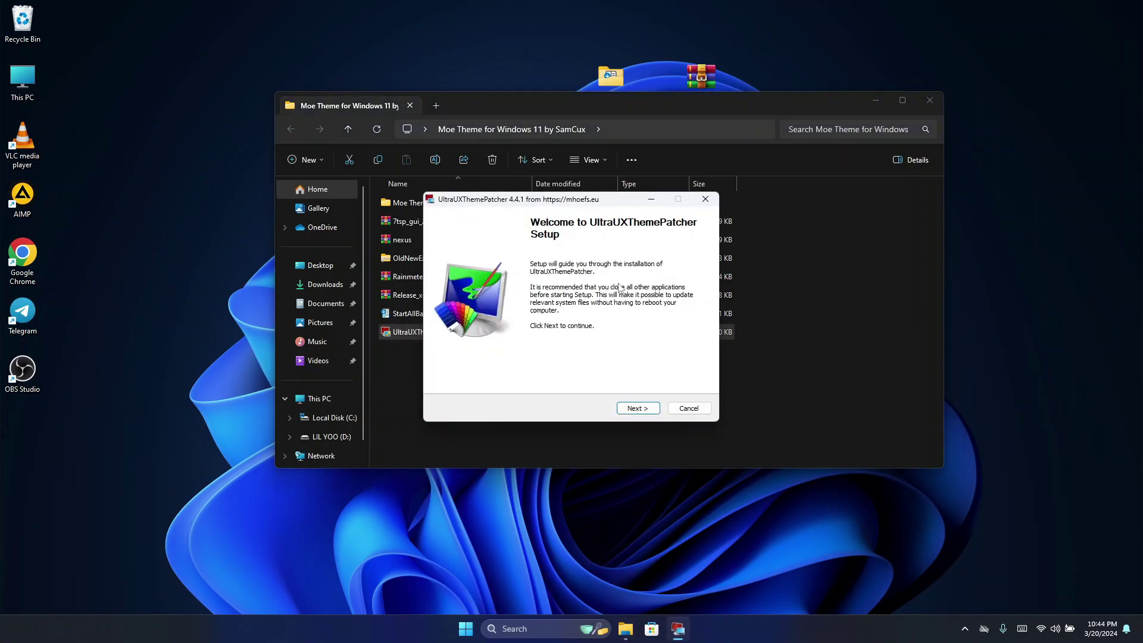
Run the UltraUXThemePatcher 4.4.1 wizard: accept the license, install, and finish.
{"action": "left_click", "coordinate": [642, 407]}
{"action": "left_click", "coordinate": [521, 380]}
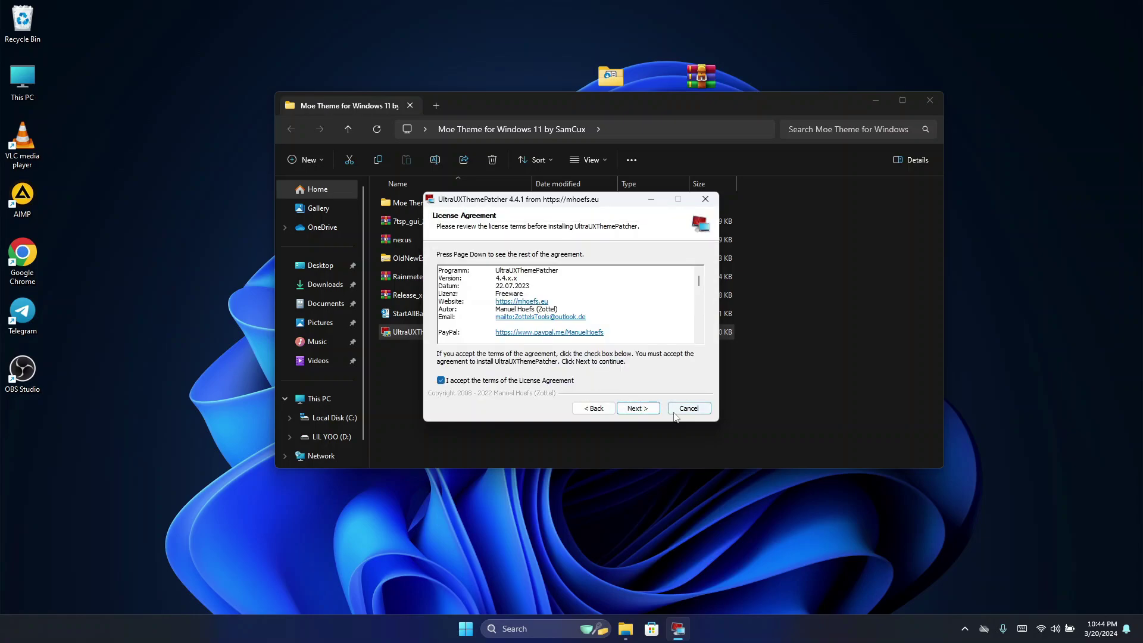
{"action": "left_click", "coordinate": [652, 415]}
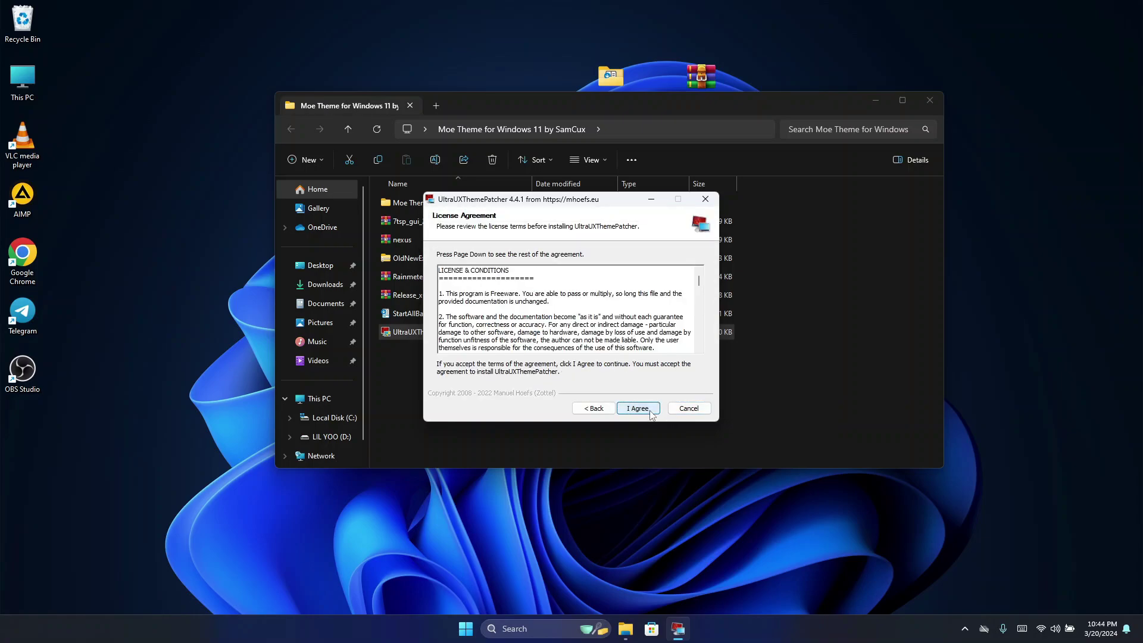
{"action": "left_click", "coordinate": [652, 415]}
{"action": "left_click", "coordinate": [651, 415]}
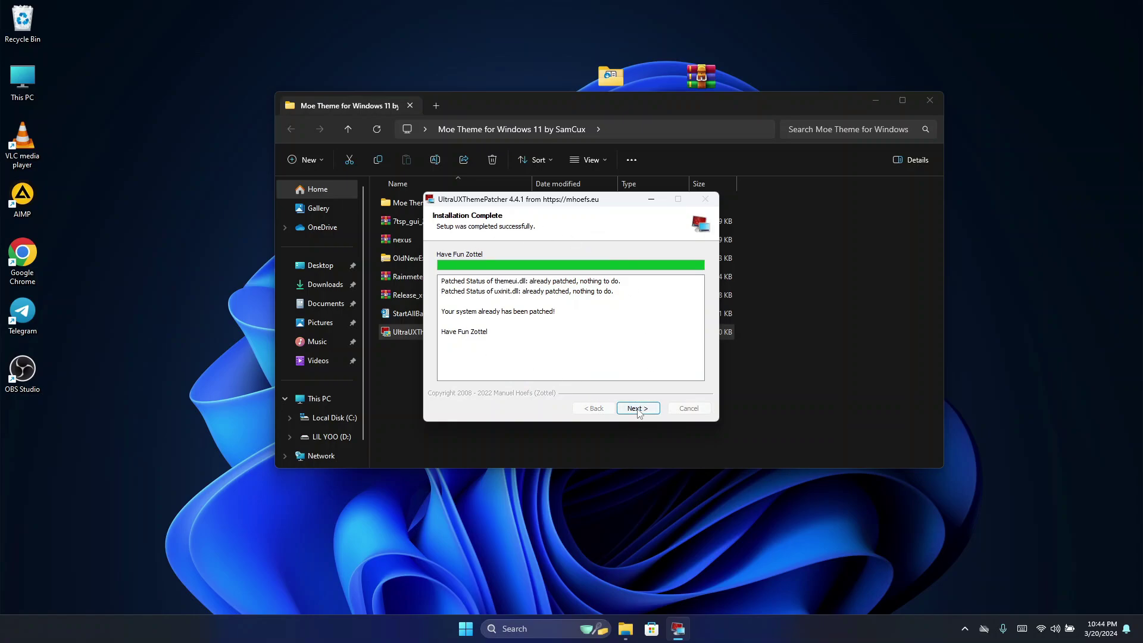
{"action": "left_click", "coordinate": [637, 411]}
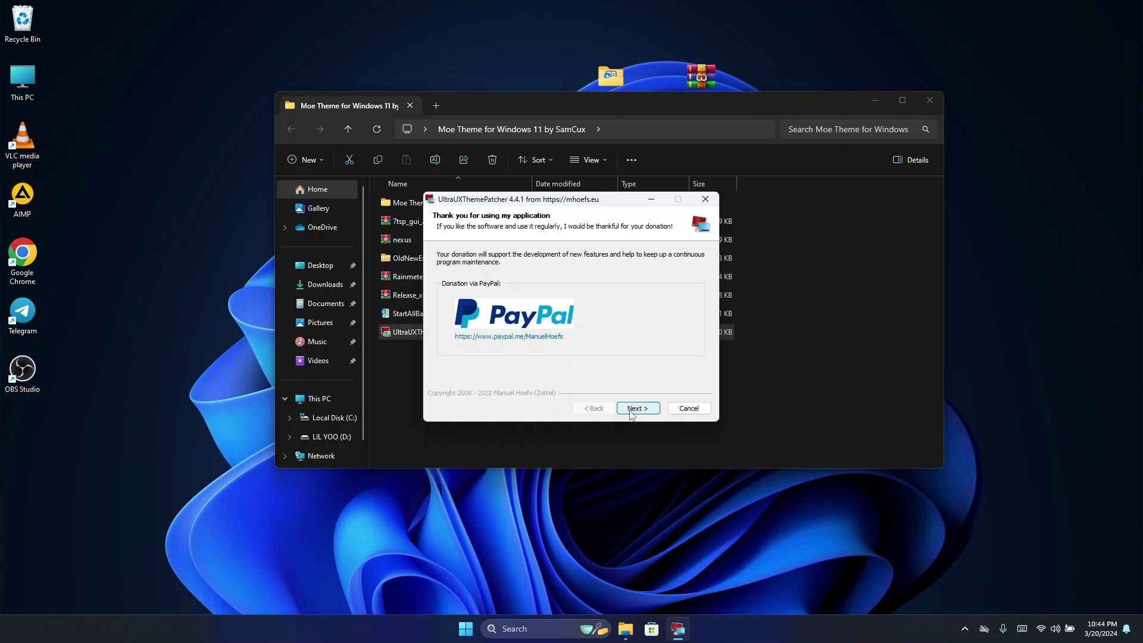
{"action": "left_click", "coordinate": [636, 409]}
{"action": "left_click", "coordinate": [638, 409]}
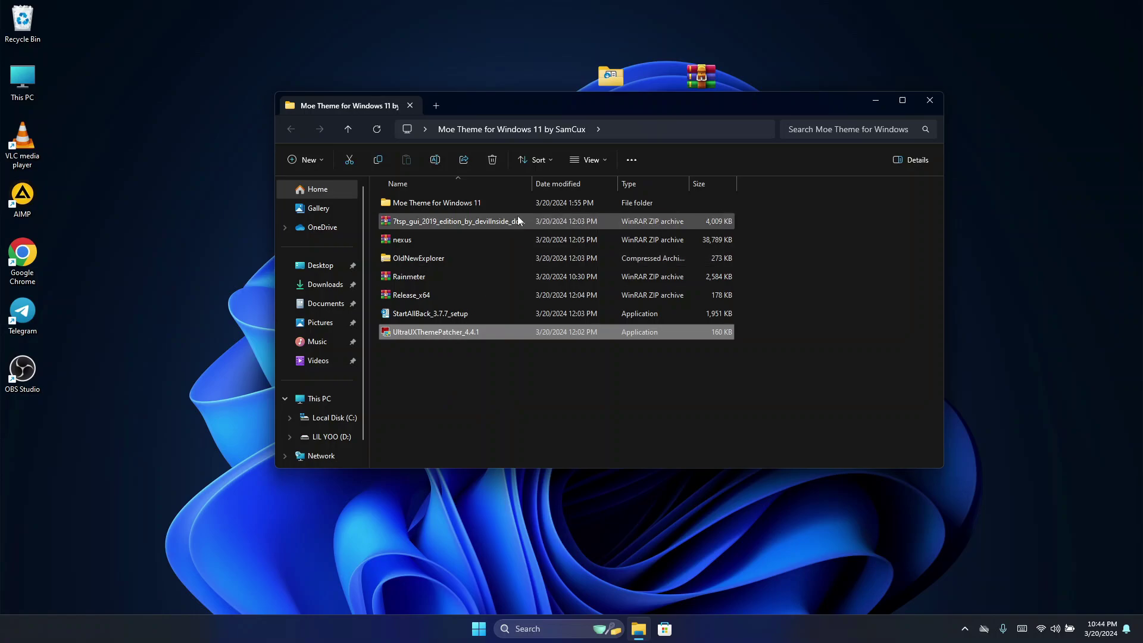
Copy the Moe folder and Moe Dark theme file from the Theme folder.
{"action": "left_click", "coordinate": [453, 205]}
{"action": "double_click", "coordinate": [454, 205]}
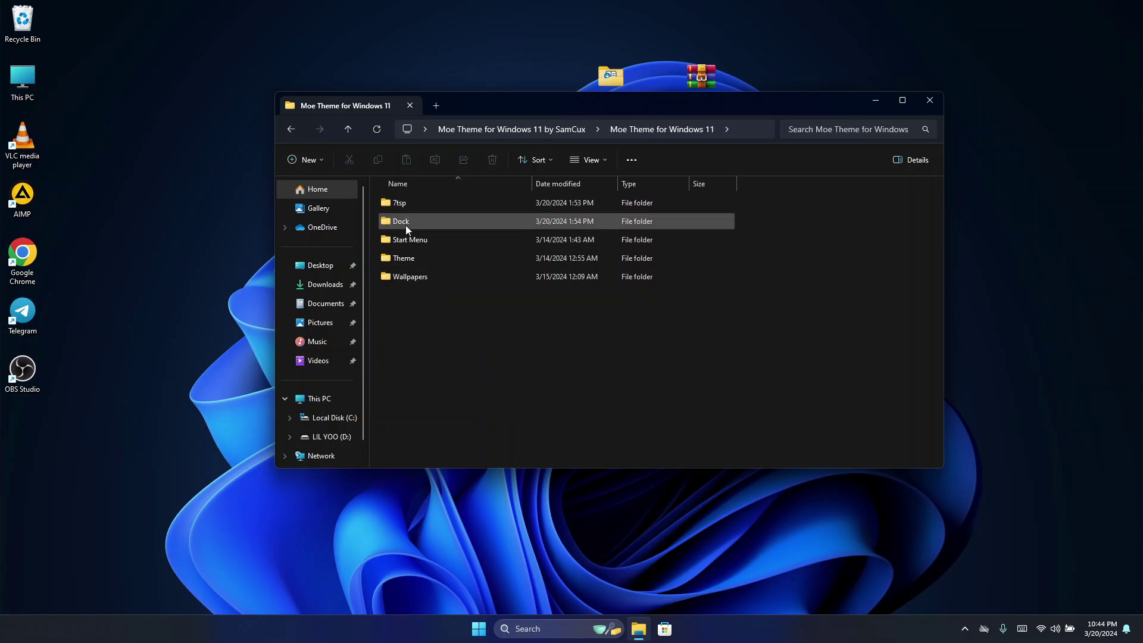
{"action": "double_click", "coordinate": [422, 261]}
{"action": "left_click_drag", "start_coordinate": [425, 325], "coordinate": [451, 198]}
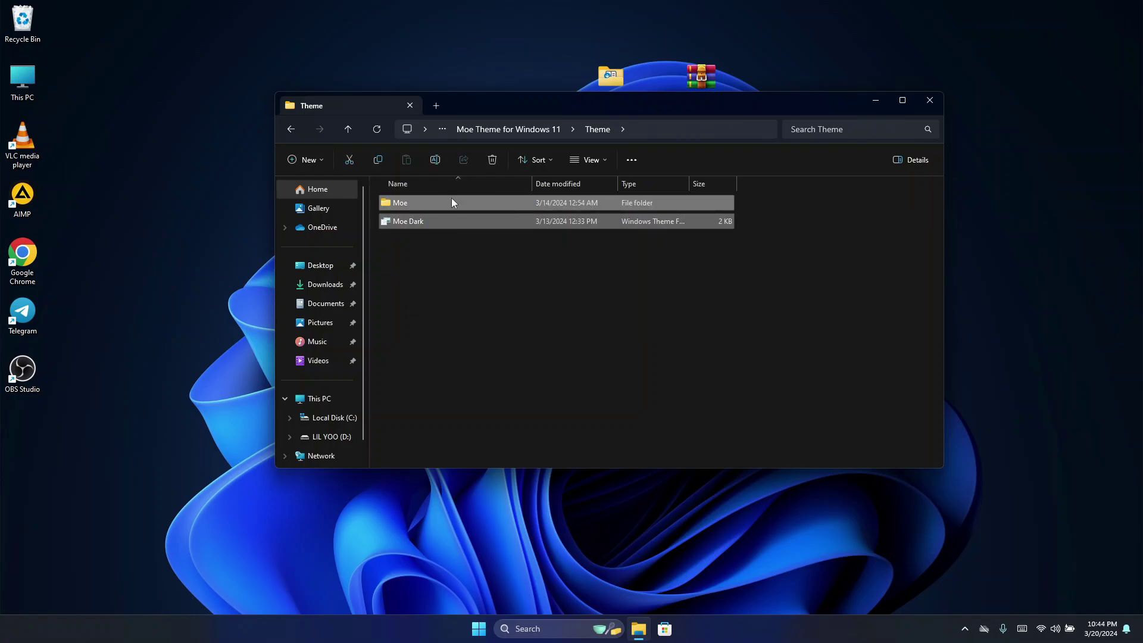
{"action": "left_click", "coordinate": [385, 159]}
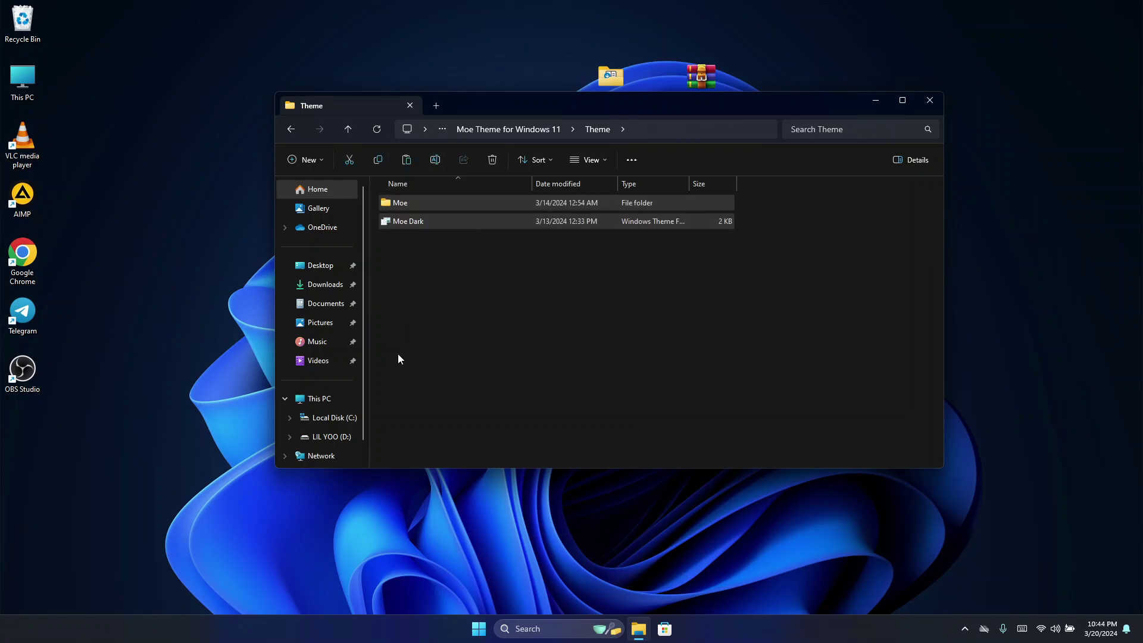
Paste them into C:\Windows\Resources\Themes, granting administrator permission.
{"action": "left_click", "coordinate": [328, 424]}
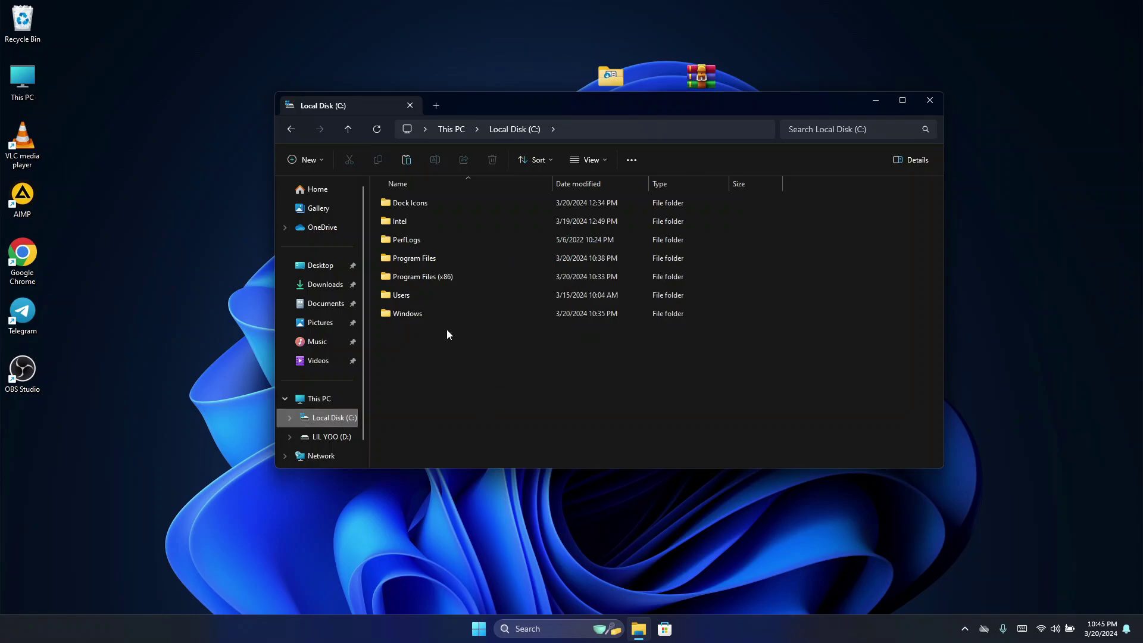
{"action": "double_click", "coordinate": [433, 313]}
{"action": "scroll", "coordinate": [434, 313], "scroll_direction": "down", "scroll_amount": 12}
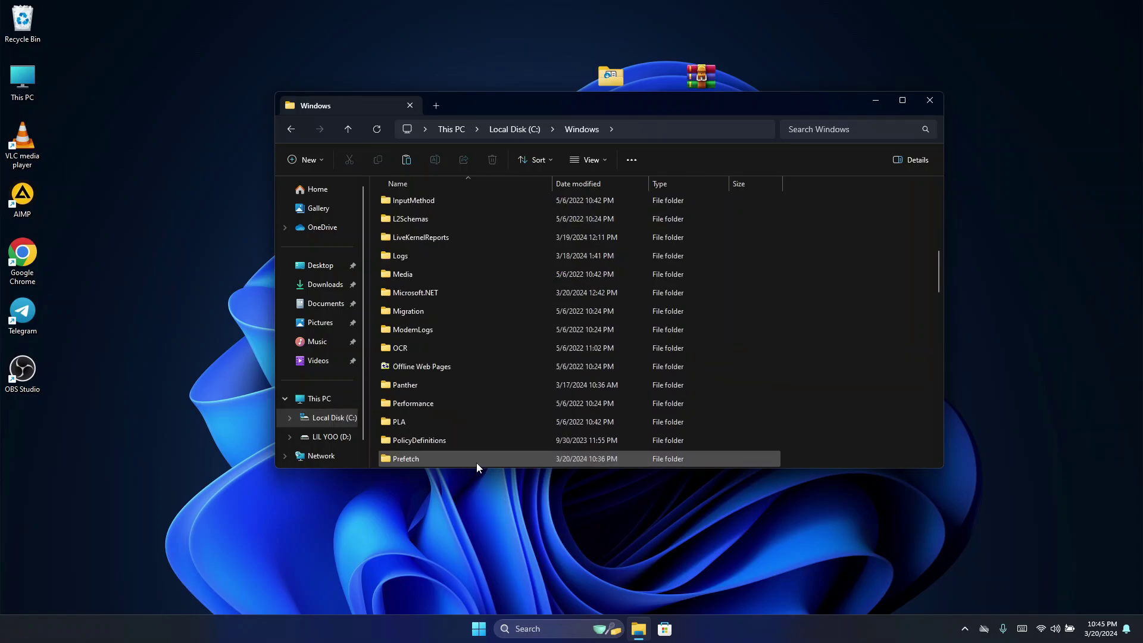
{"action": "key", "text": "r"}
{"action": "double_click", "coordinate": [412, 255]}
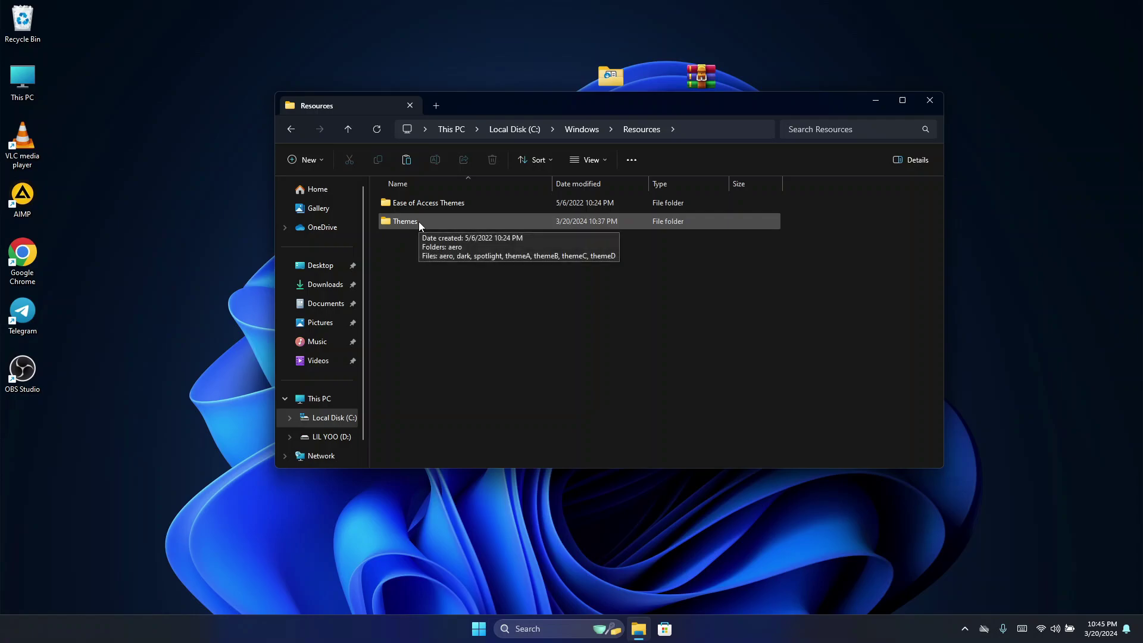
{"action": "double_click", "coordinate": [420, 222]}
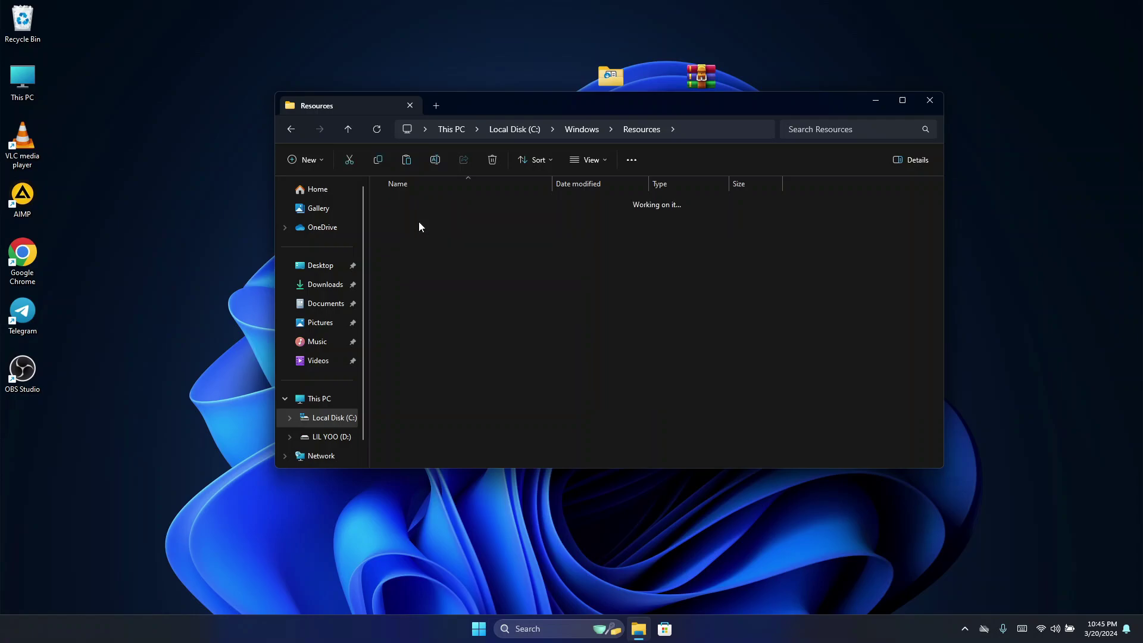
{"action": "left_click", "coordinate": [406, 160]}
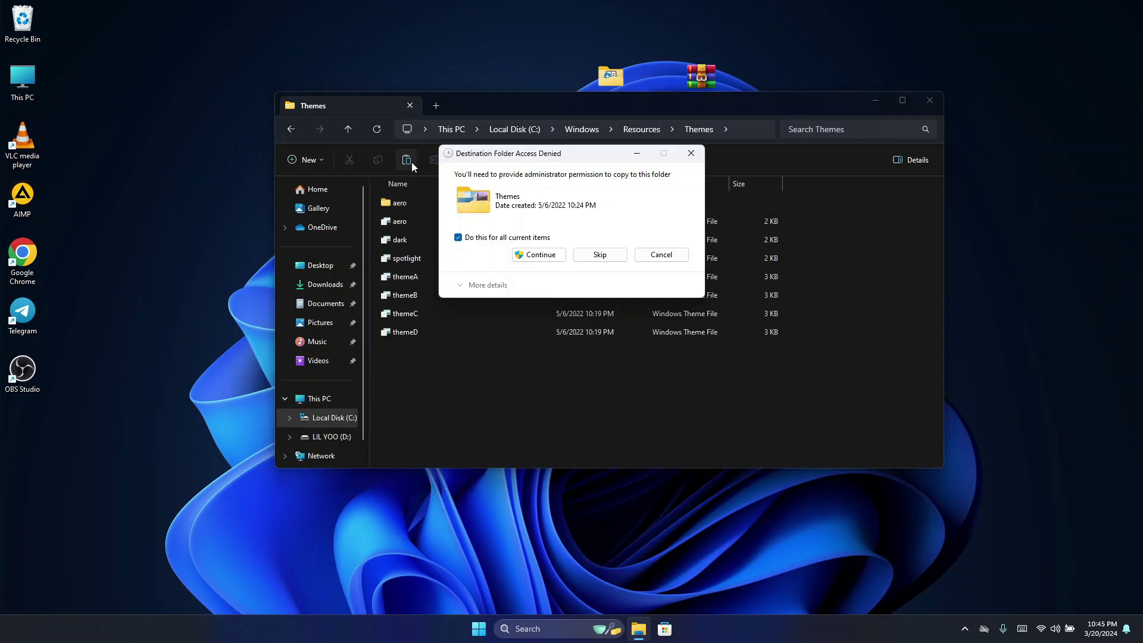
{"action": "left_click", "coordinate": [560, 257]}
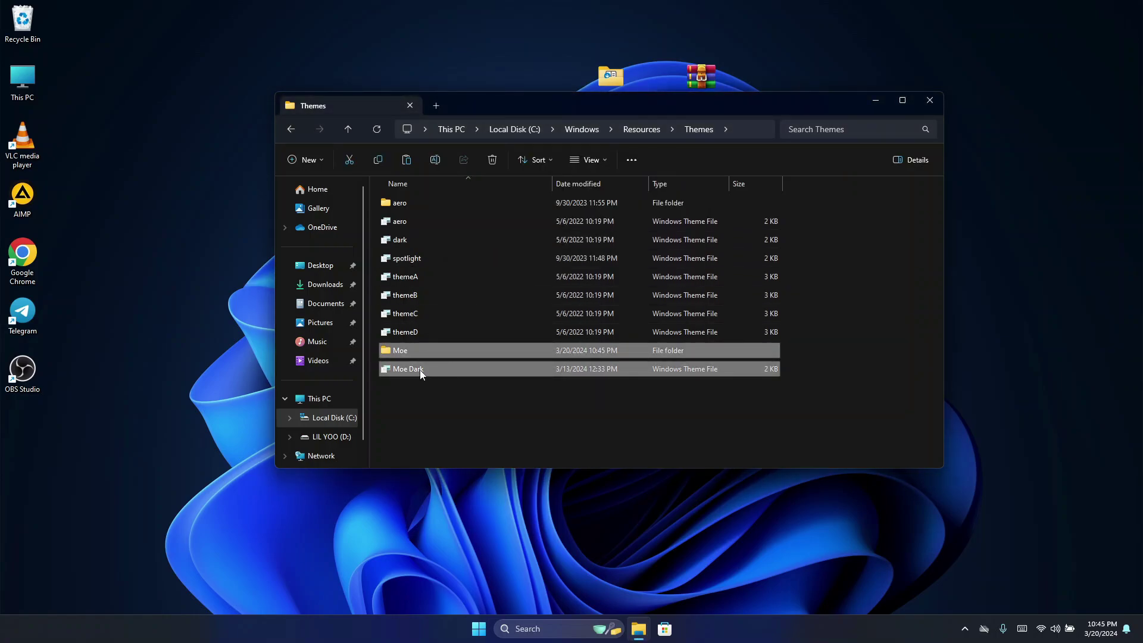
Close File Explorer and open Personalization in Windows Settings.
{"action": "left_click", "coordinate": [930, 100]}
{"action": "left_click", "coordinate": [478, 629]}
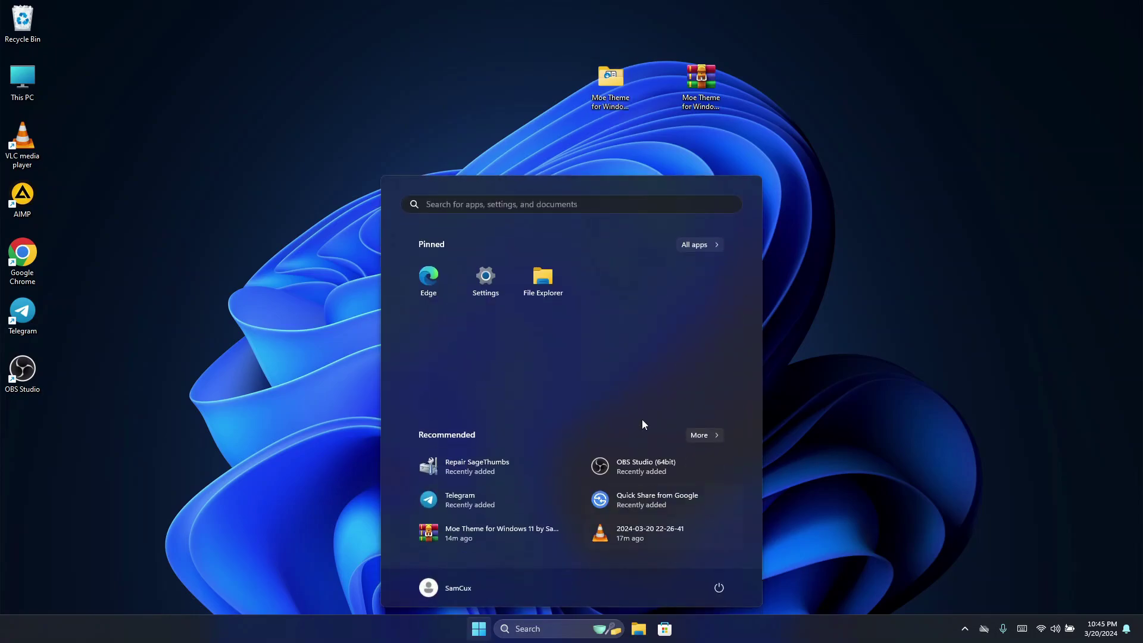
{"action": "left_click", "coordinate": [480, 263]}
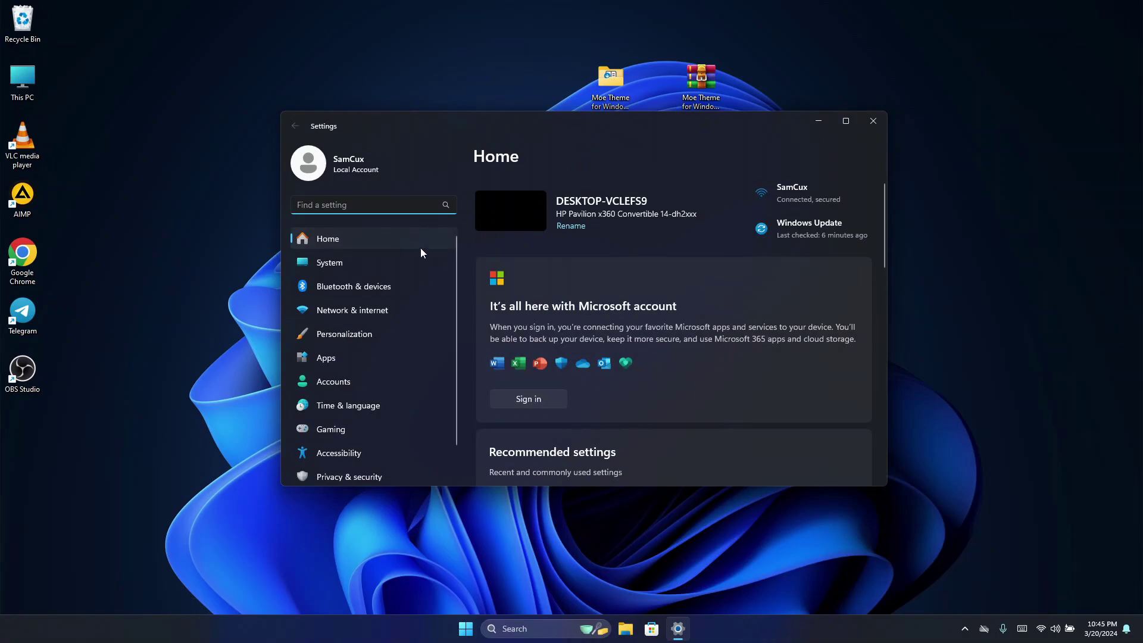
{"action": "left_click", "coordinate": [375, 337]}
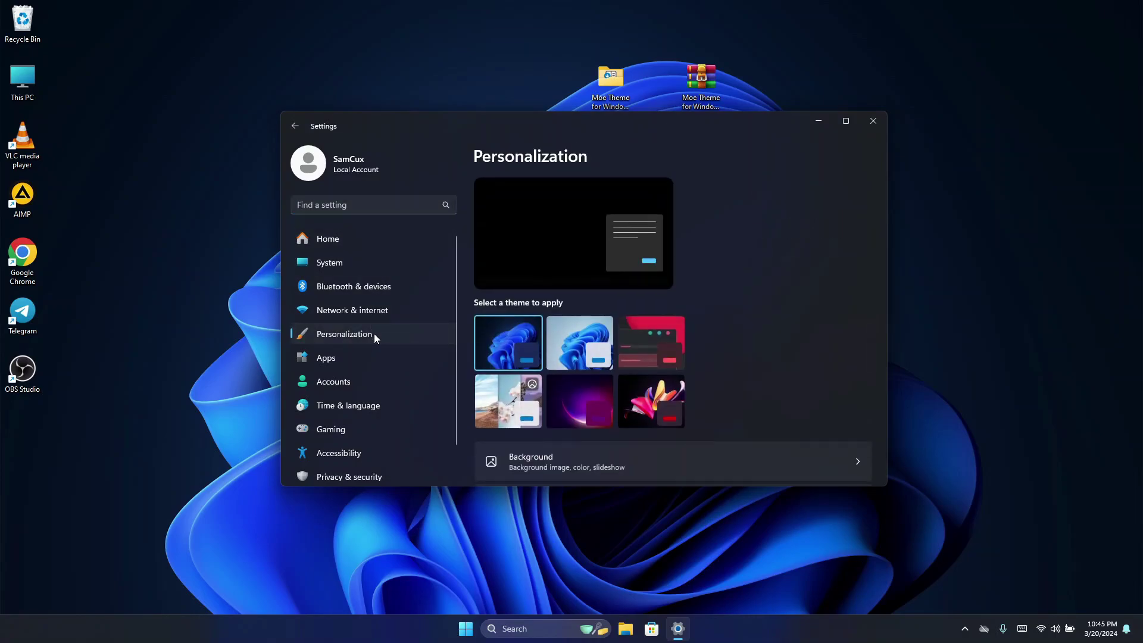
Apply the Moe Dark theme from the Themes page.
{"action": "scroll", "coordinate": [591, 460], "scroll_direction": "down", "scroll_amount": 3}
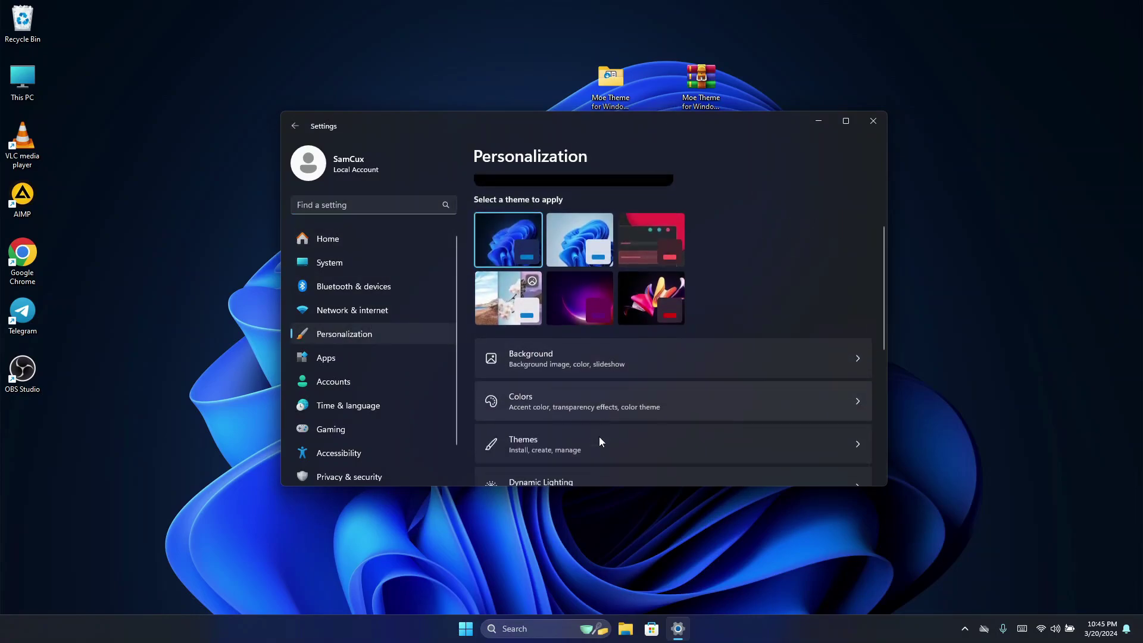
{"action": "left_click", "coordinate": [574, 367]}
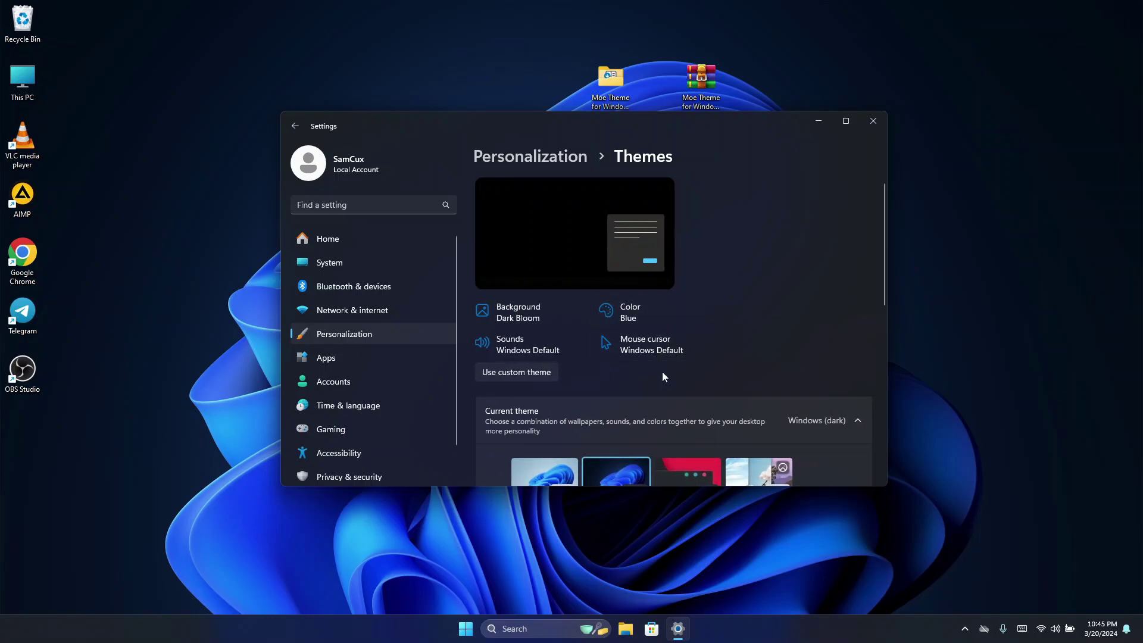
{"action": "scroll", "coordinate": [662, 372], "scroll_direction": "down", "scroll_amount": 2}
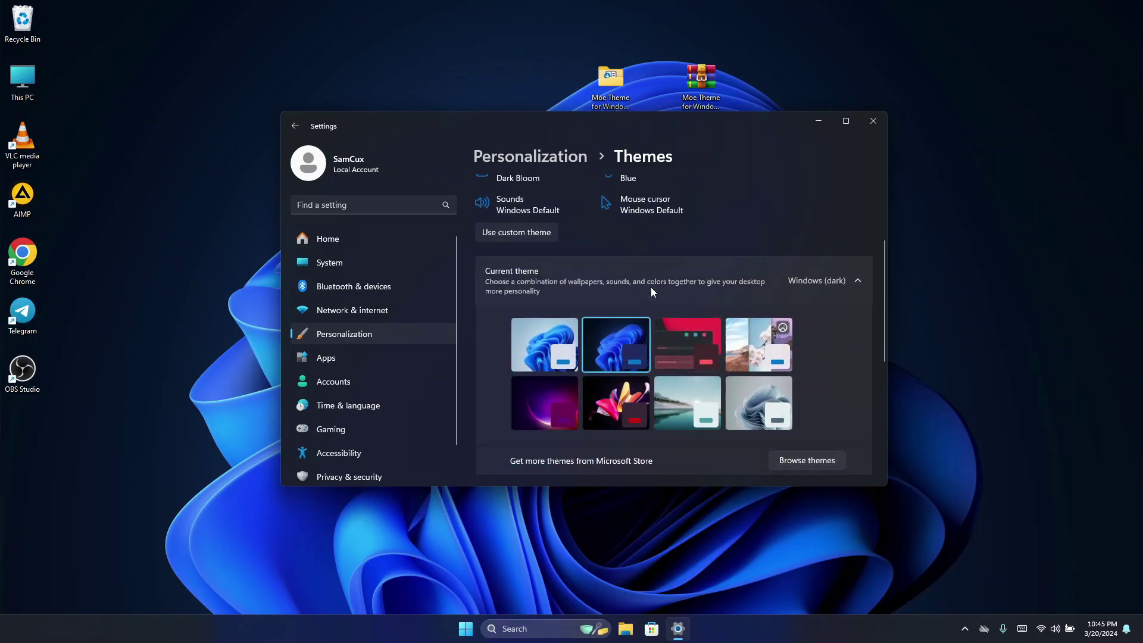
{"action": "left_click", "coordinate": [688, 336]}
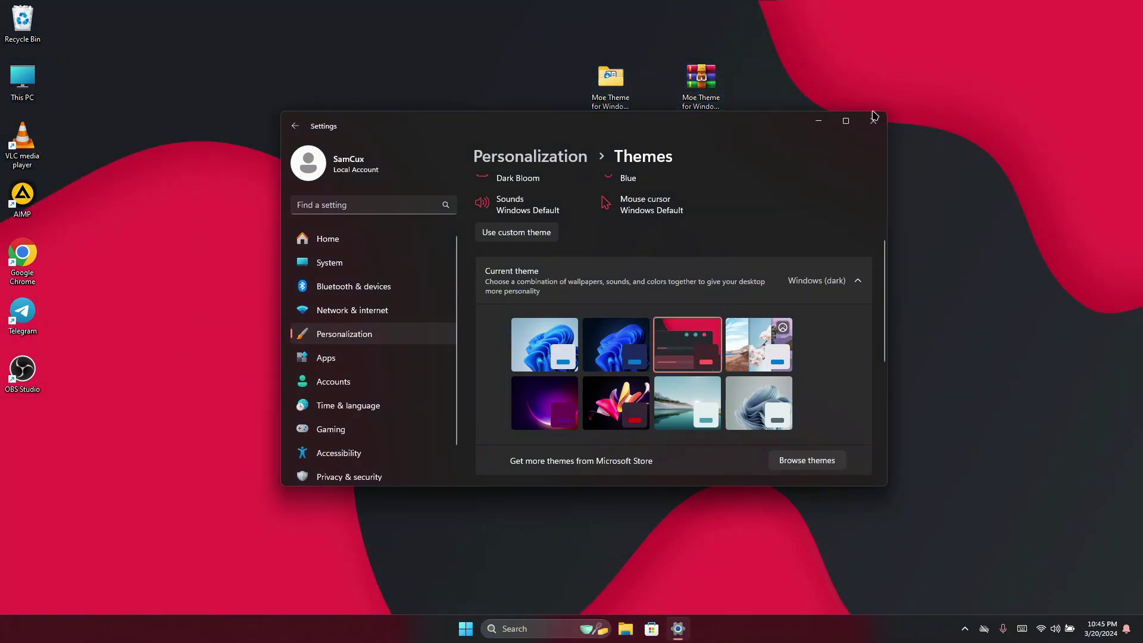
Close Settings and install StartAllBack_3.7.7 from the Moe Theme folder for the current user only.
{"action": "left_click", "coordinate": [873, 120]}
{"action": "double_click", "coordinate": [606, 105]}
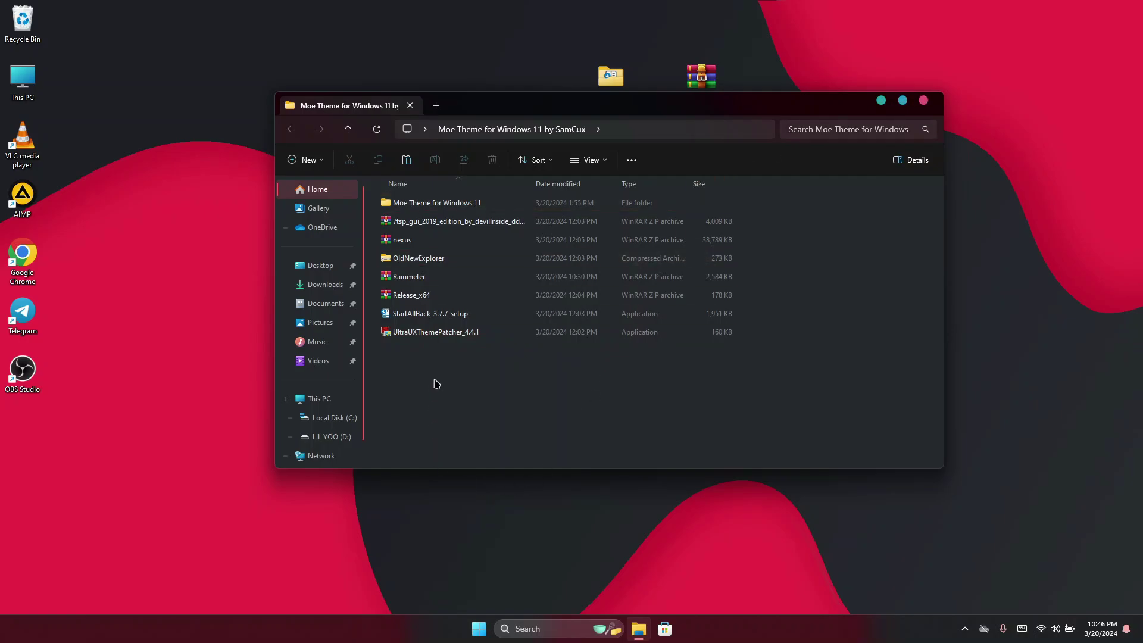
{"action": "left_click", "coordinate": [422, 318]}
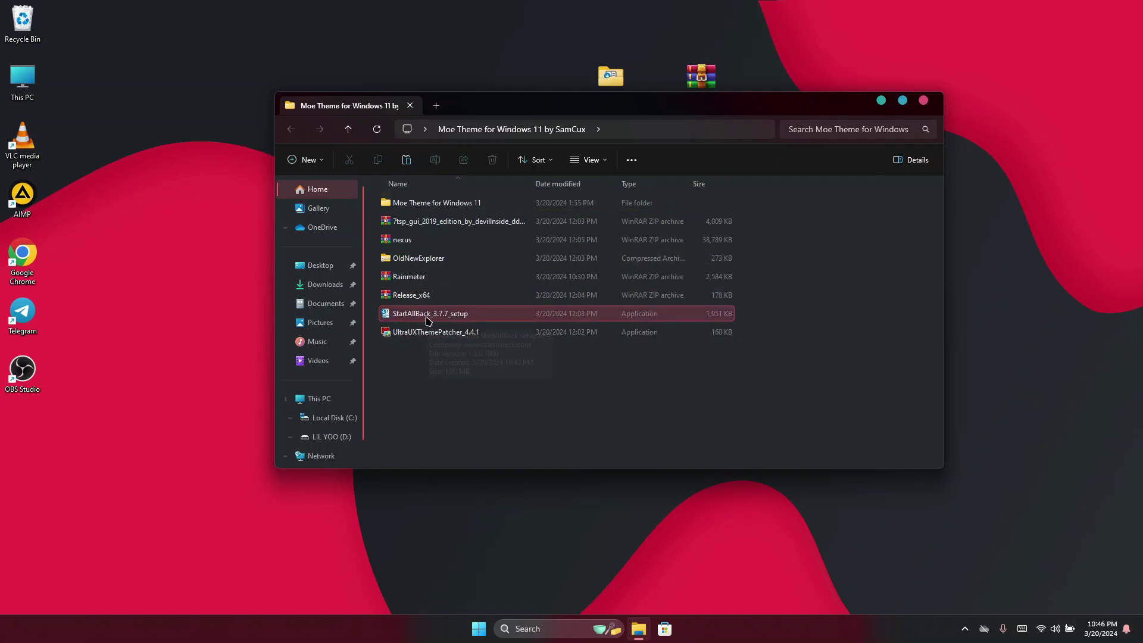
{"action": "double_click", "coordinate": [433, 319]}
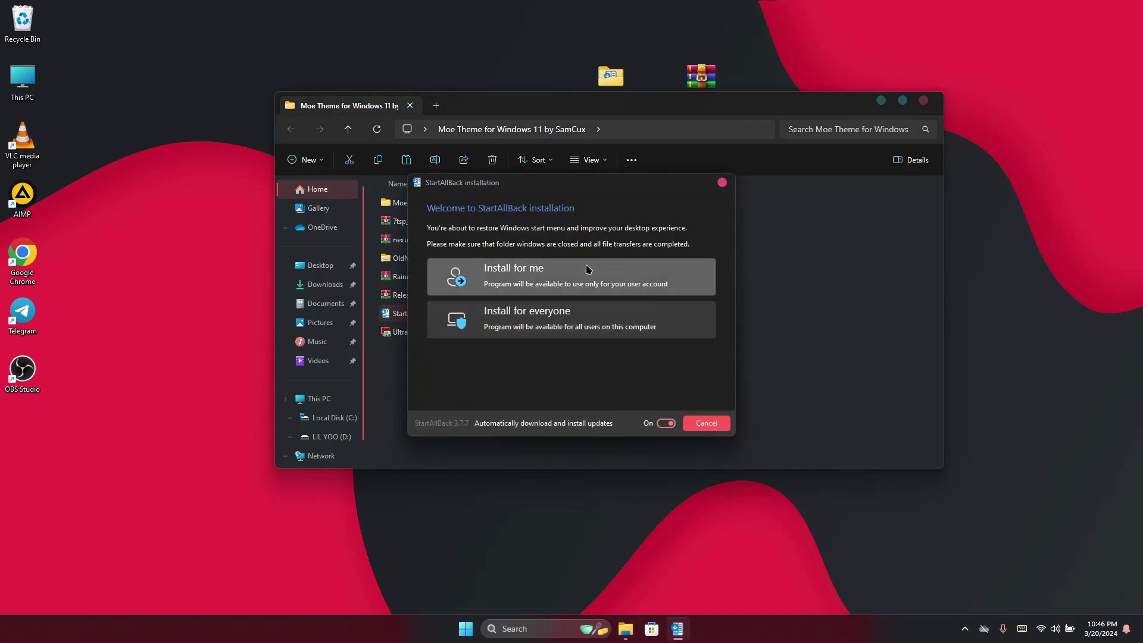
{"action": "left_click", "coordinate": [522, 323]}
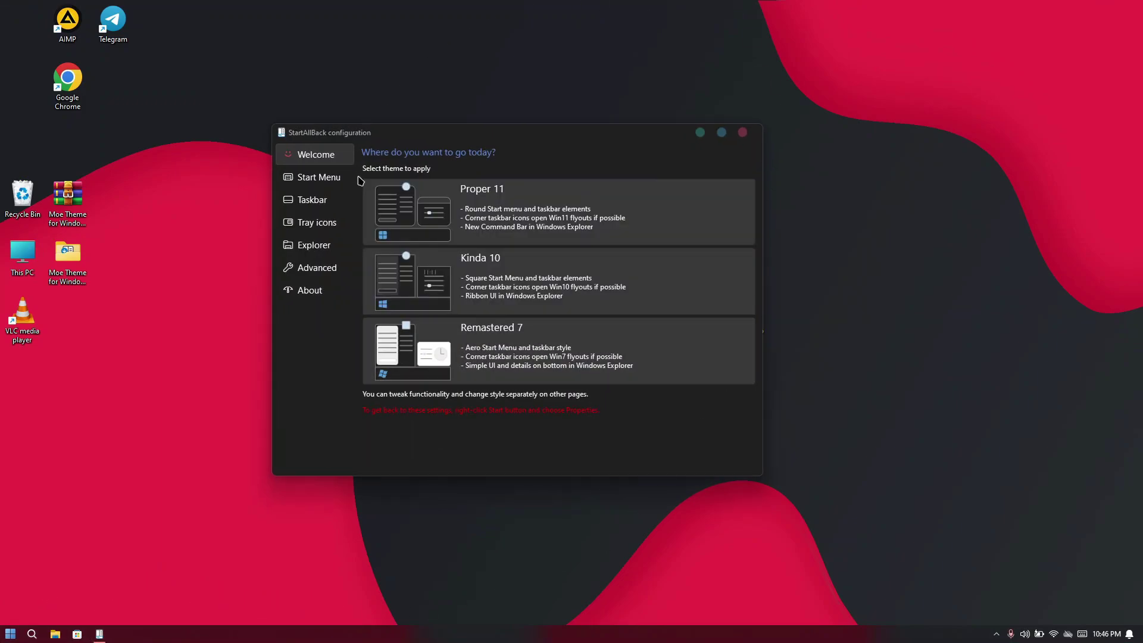
Apply the Proper 11 theme and choose the Win7 Command Bar Explorer style.
{"action": "left_click", "coordinate": [488, 198]}
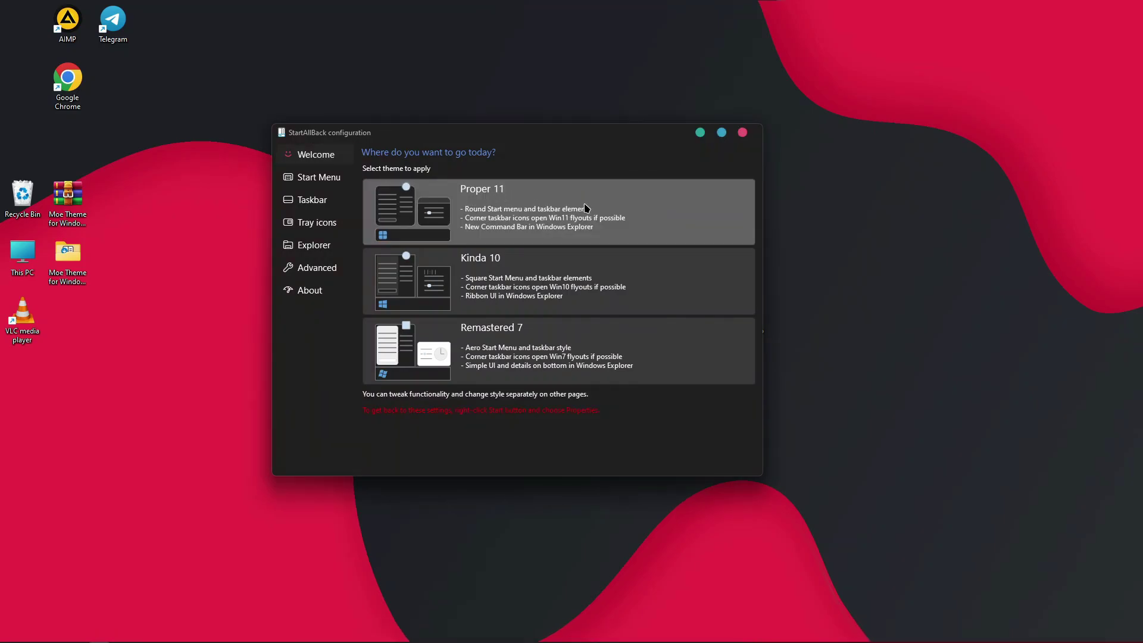
{"action": "left_click", "coordinate": [318, 176]}
{"action": "left_click", "coordinate": [322, 245]}
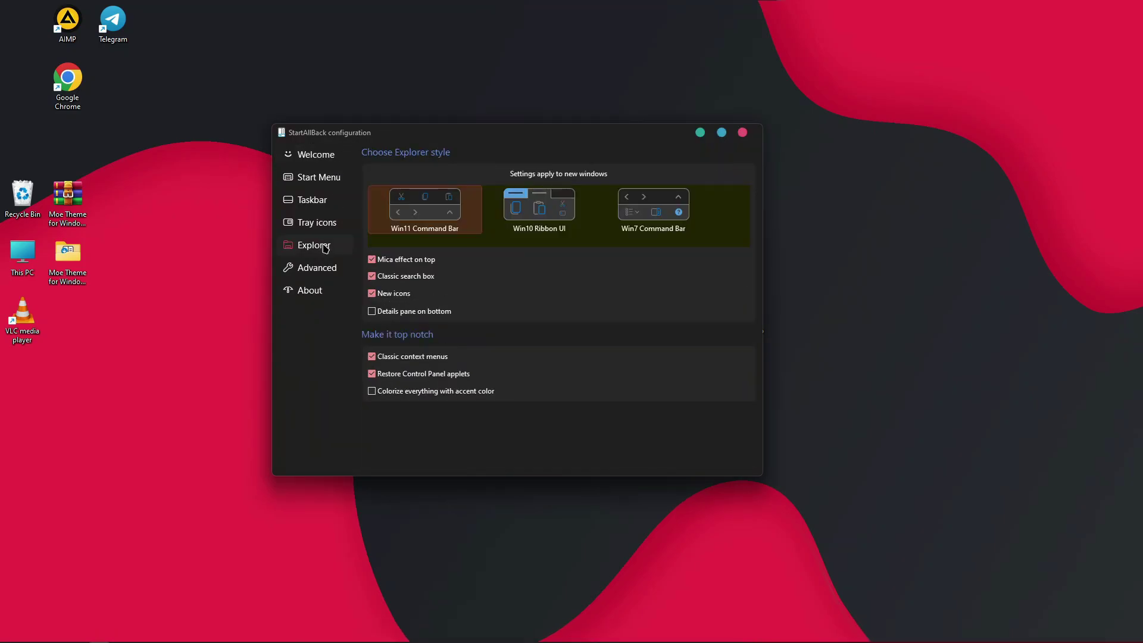
{"action": "left_click", "coordinate": [678, 206]}
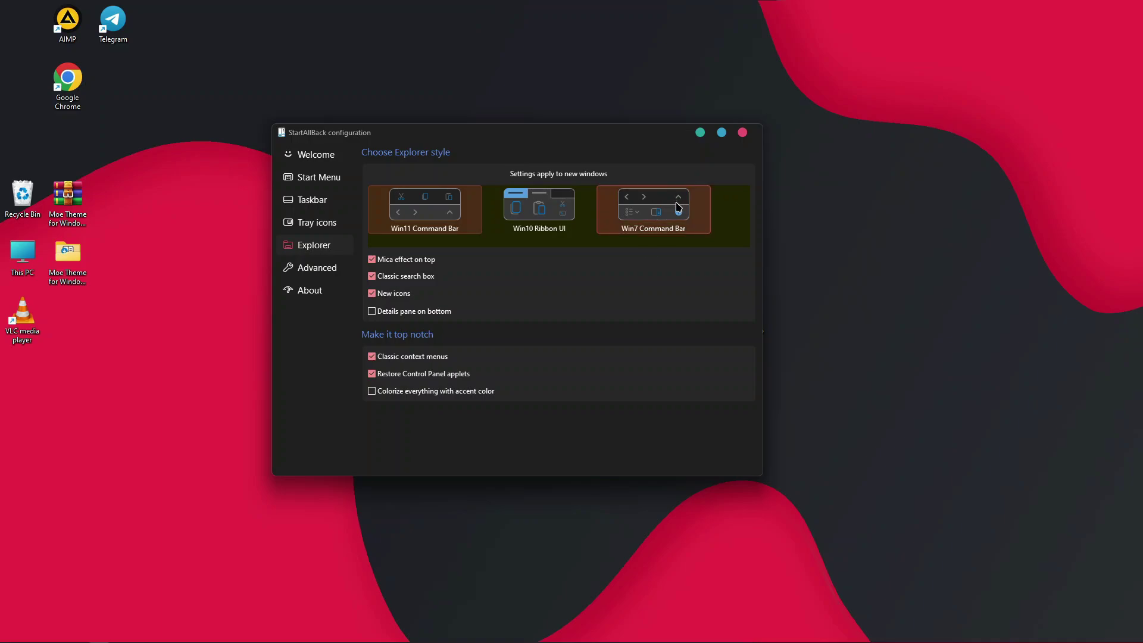
Disable Mica and the classic search box, enable bottom details pane and accent colorizing.
{"action": "left_click", "coordinate": [372, 260]}
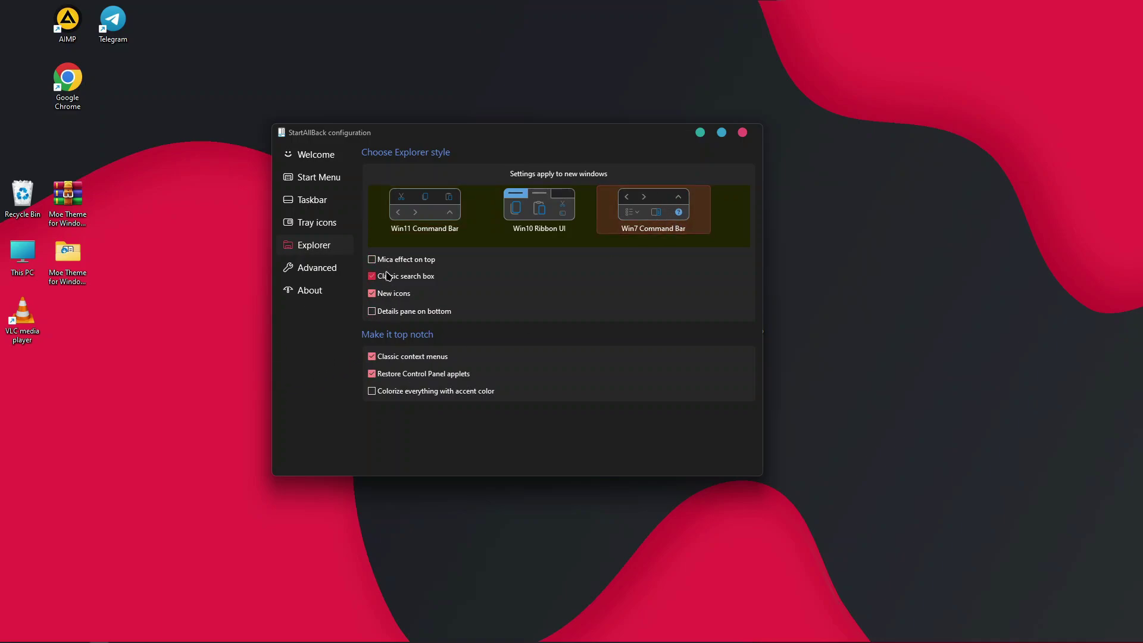
{"action": "left_click", "coordinate": [387, 275]}
{"action": "left_click", "coordinate": [388, 314]}
{"action": "left_click", "coordinate": [384, 391]}
{"action": "left_click", "coordinate": [743, 134]}
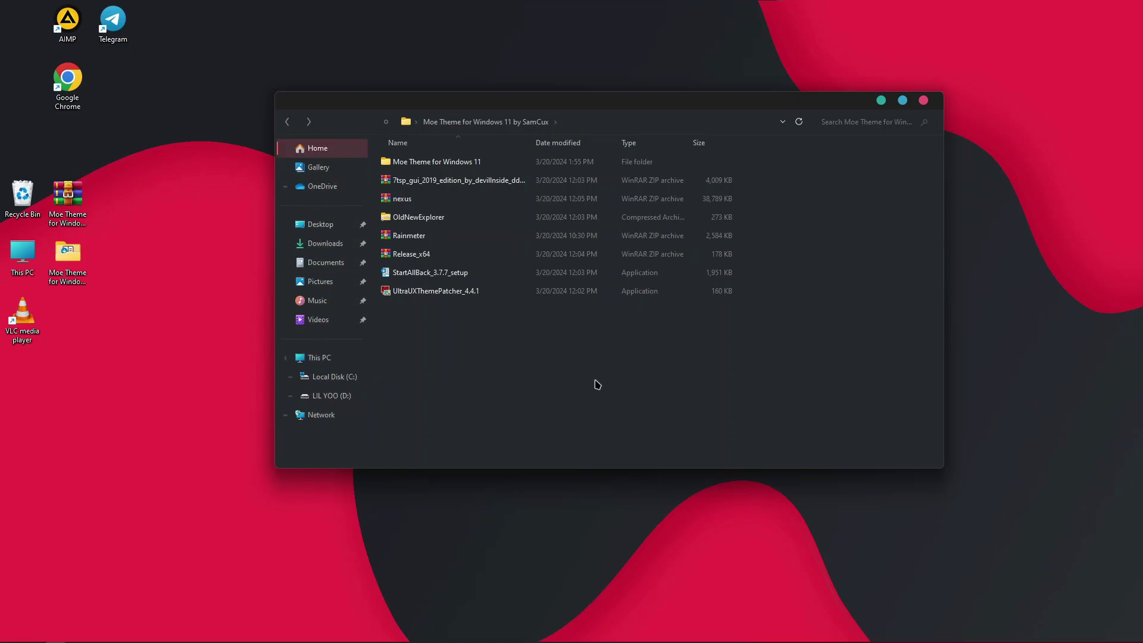
Extract the 7tsp GUI zip with WinRAR and open the extracted folder.
{"action": "left_click", "coordinate": [411, 178]}
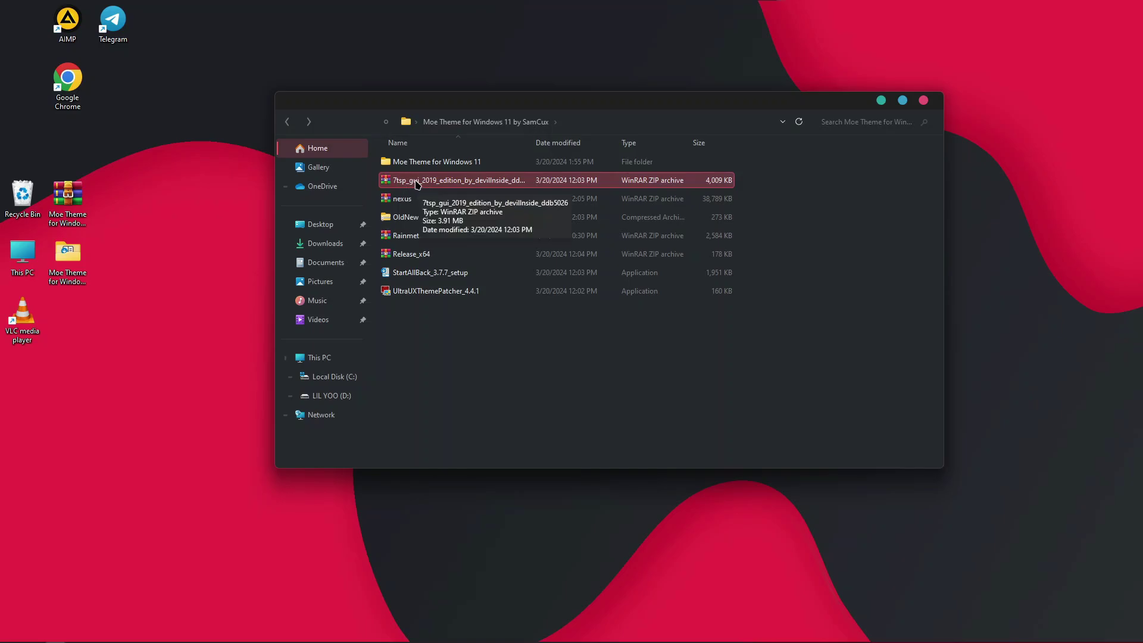
{"action": "right_click", "coordinate": [418, 184]}
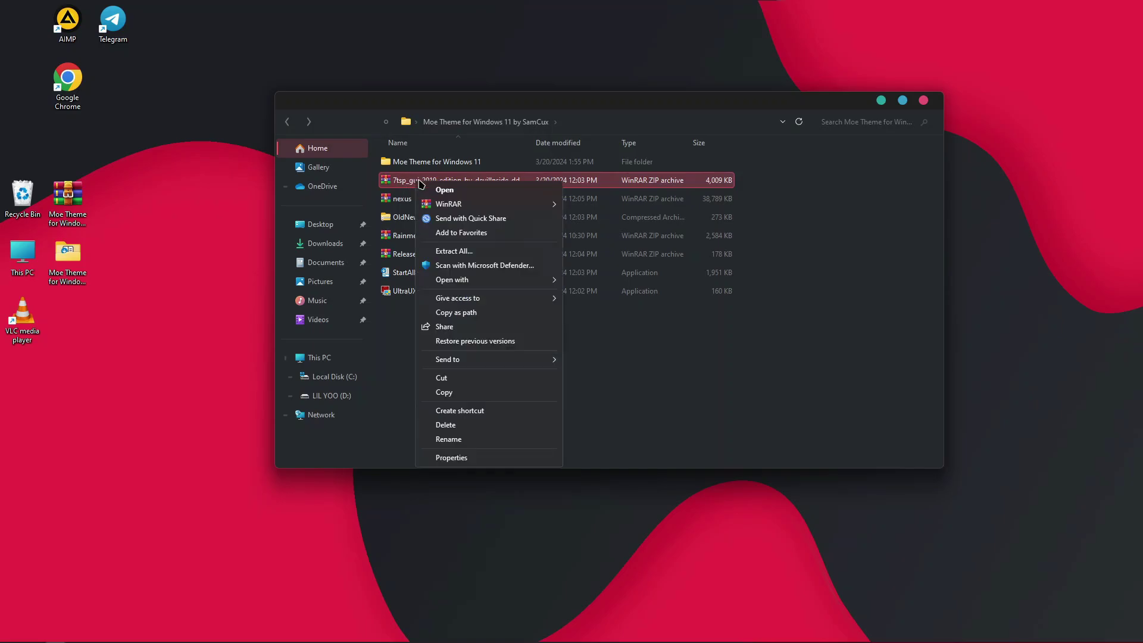
{"action": "mouse_move", "coordinate": [485, 204]}
{"action": "left_click", "coordinate": [627, 233]}
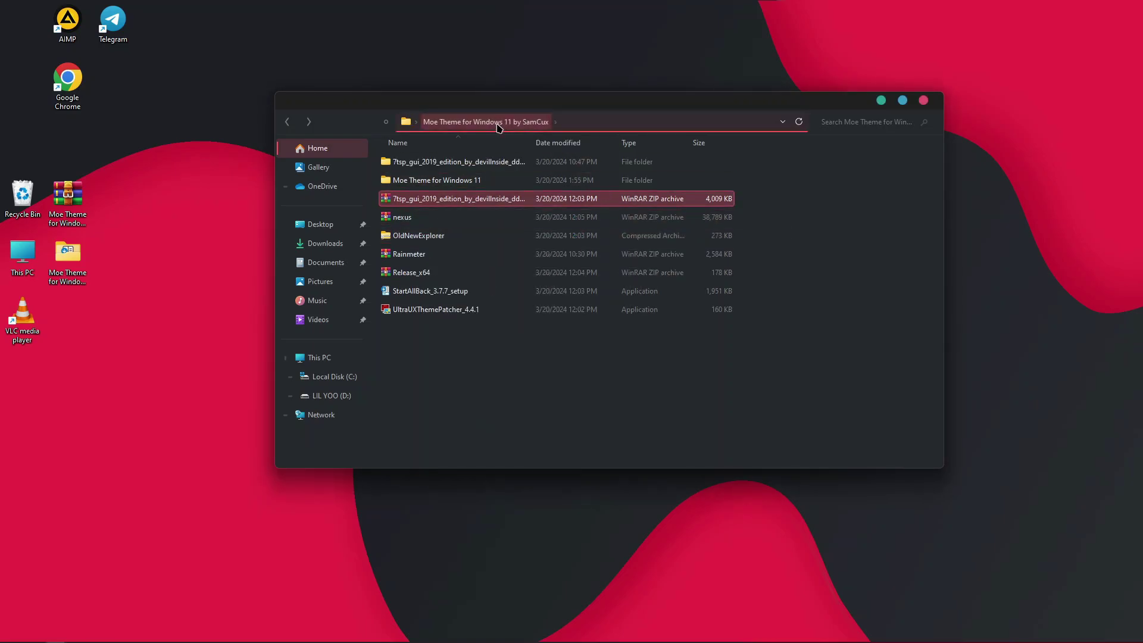
{"action": "left_click", "coordinate": [489, 163]}
{"action": "double_click", "coordinate": [490, 163]}
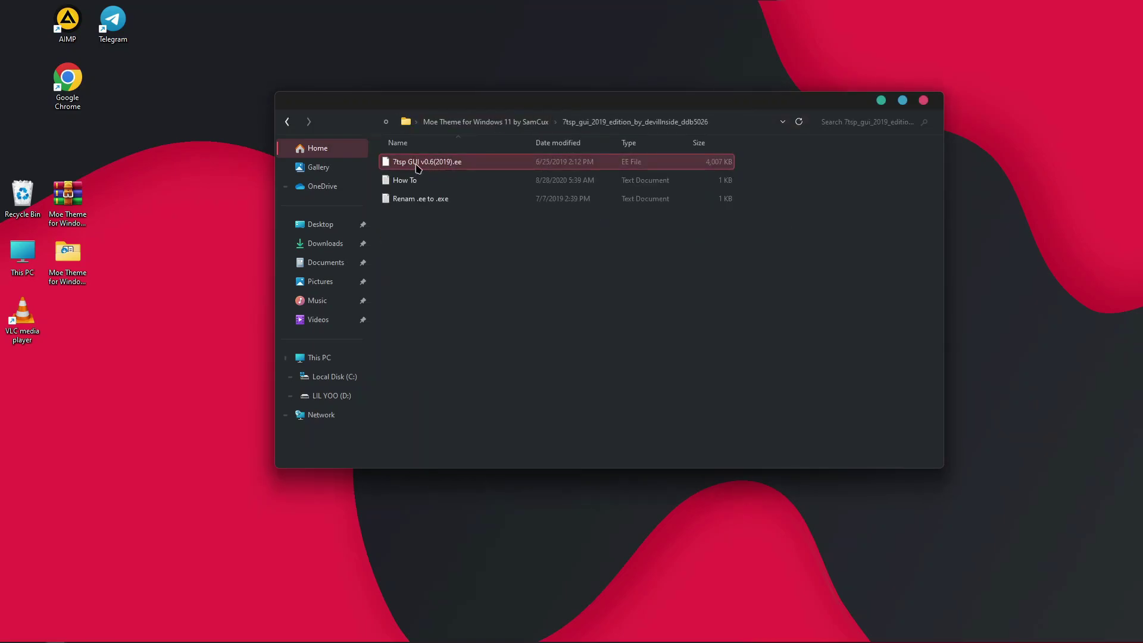
Rename 7tsp GUI v0.6(2019).ee to .exe and confirm the extension change.
{"action": "left_click", "coordinate": [456, 169]}
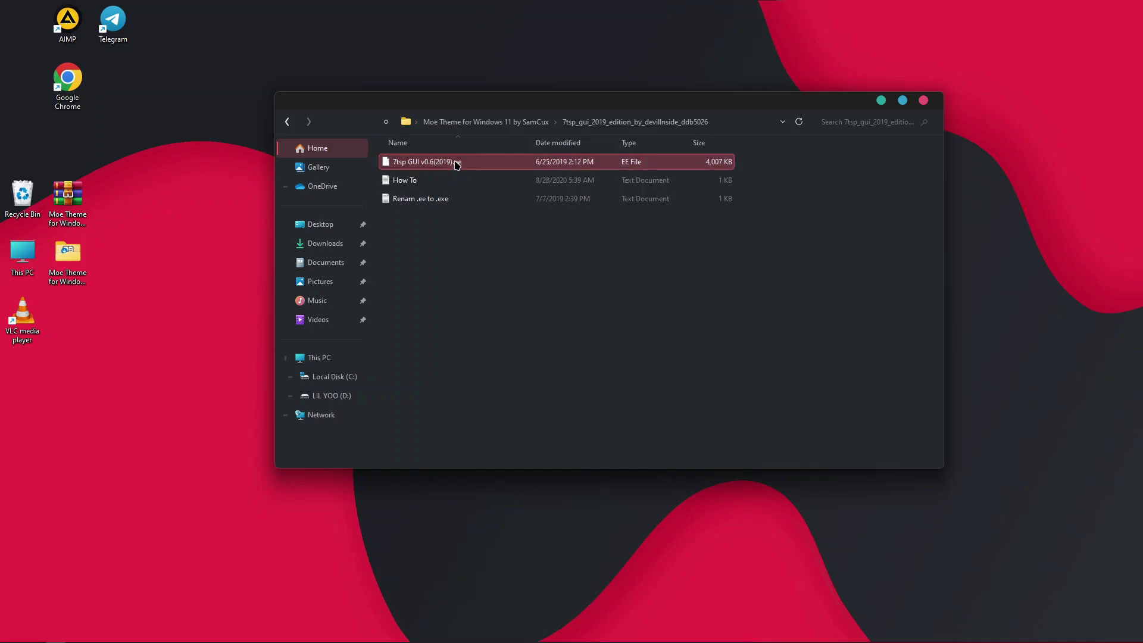
{"action": "left_click", "coordinate": [457, 162]}
{"action": "left_click", "coordinate": [461, 162]}
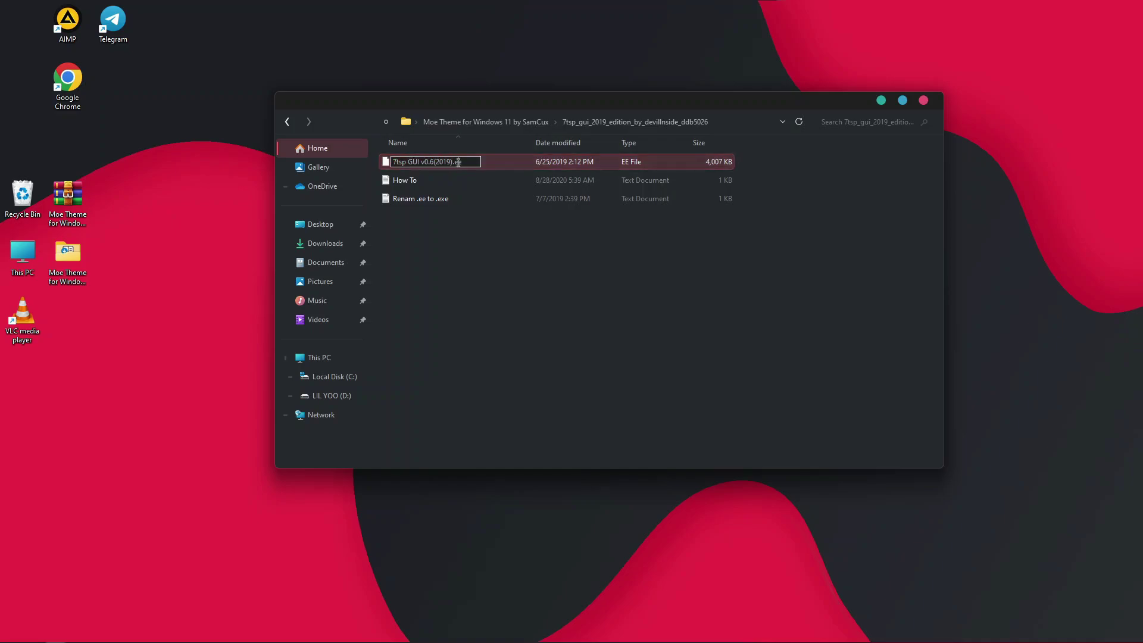
{"action": "type", "text": "x"}
{"action": "key", "text": "Return"}
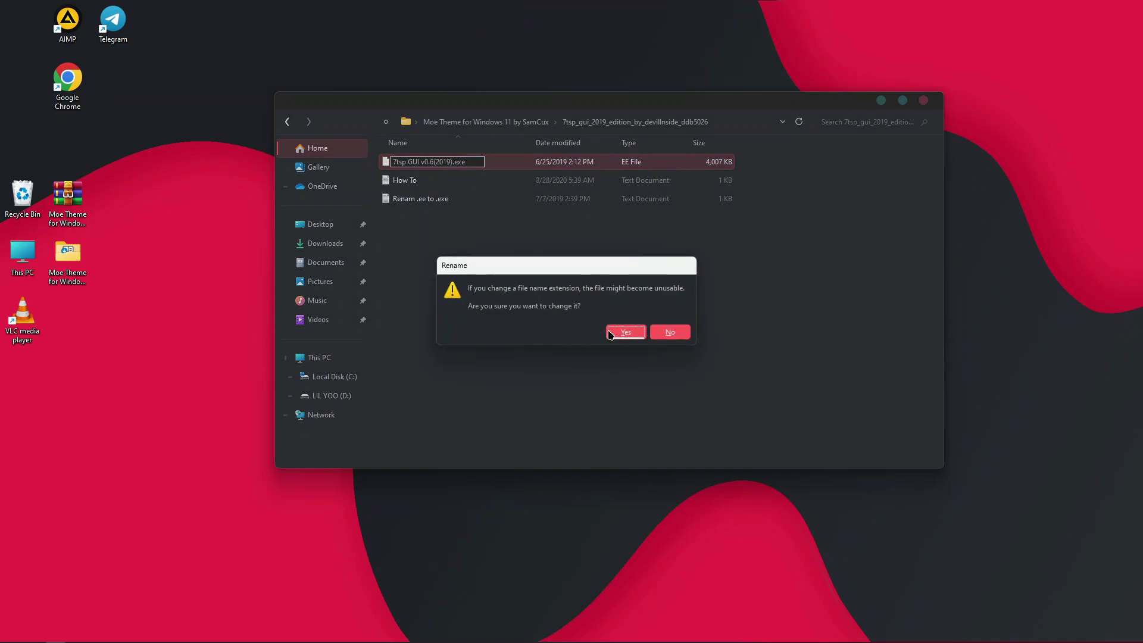
{"action": "left_click", "coordinate": [616, 332]}
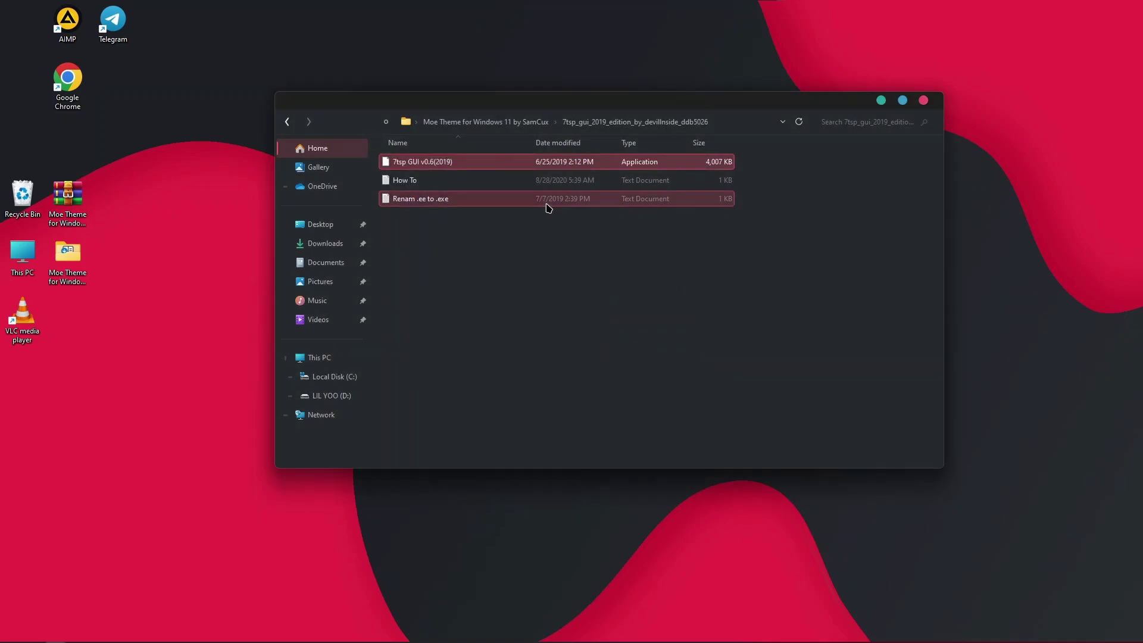
Load 7TSP Red Muse.7z from Moe Theme > 7tsp as a custom pack in 7tsp GUI and start patching.
{"action": "double_click", "coordinate": [465, 161]}
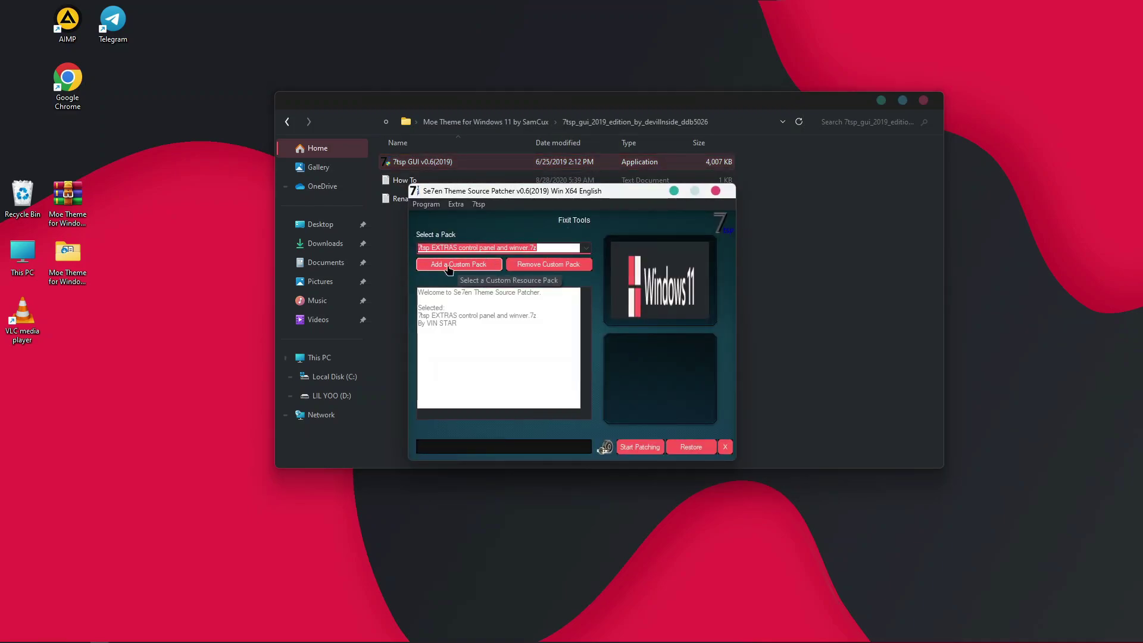
{"action": "left_click", "coordinate": [448, 269]}
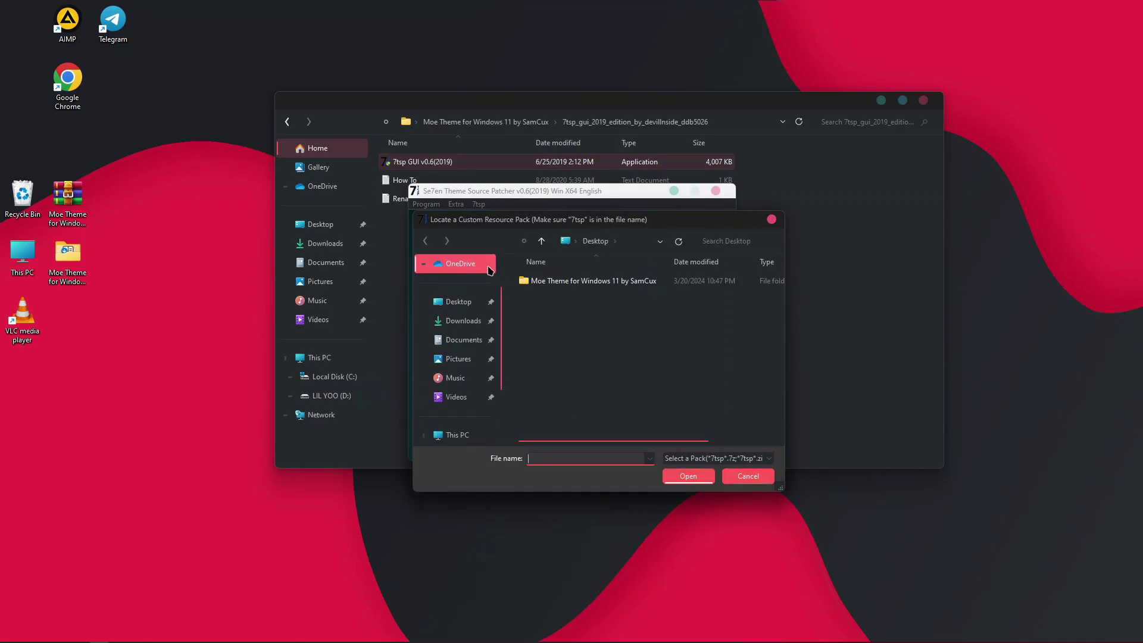
{"action": "scroll", "coordinate": [464, 328], "scroll_direction": "up", "scroll_amount": 1}
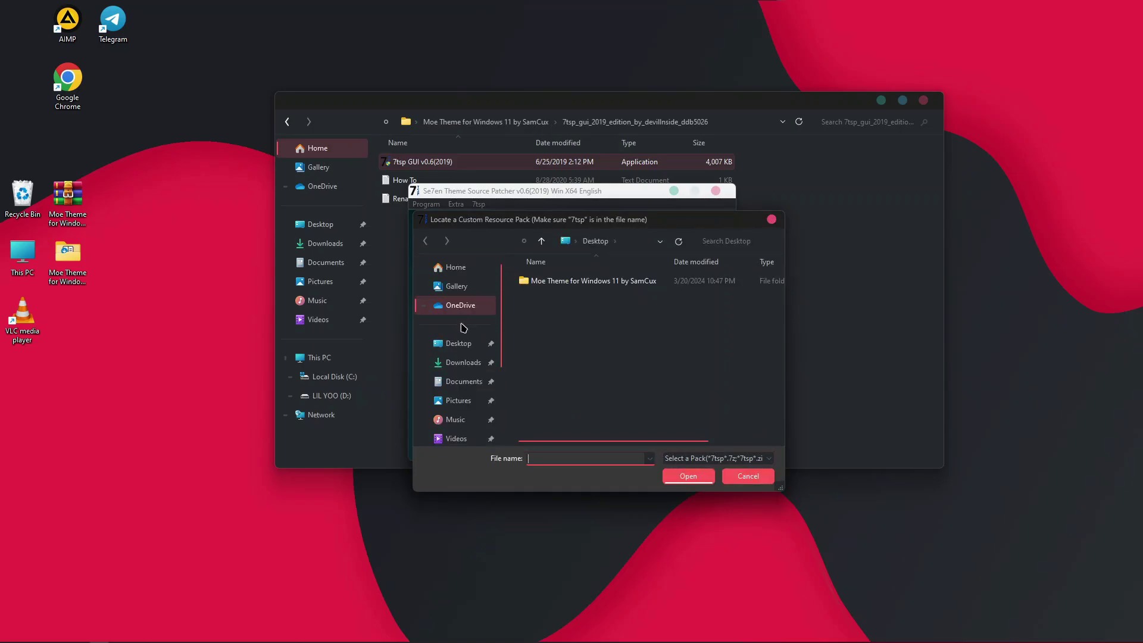
{"action": "left_click", "coordinate": [452, 343]}
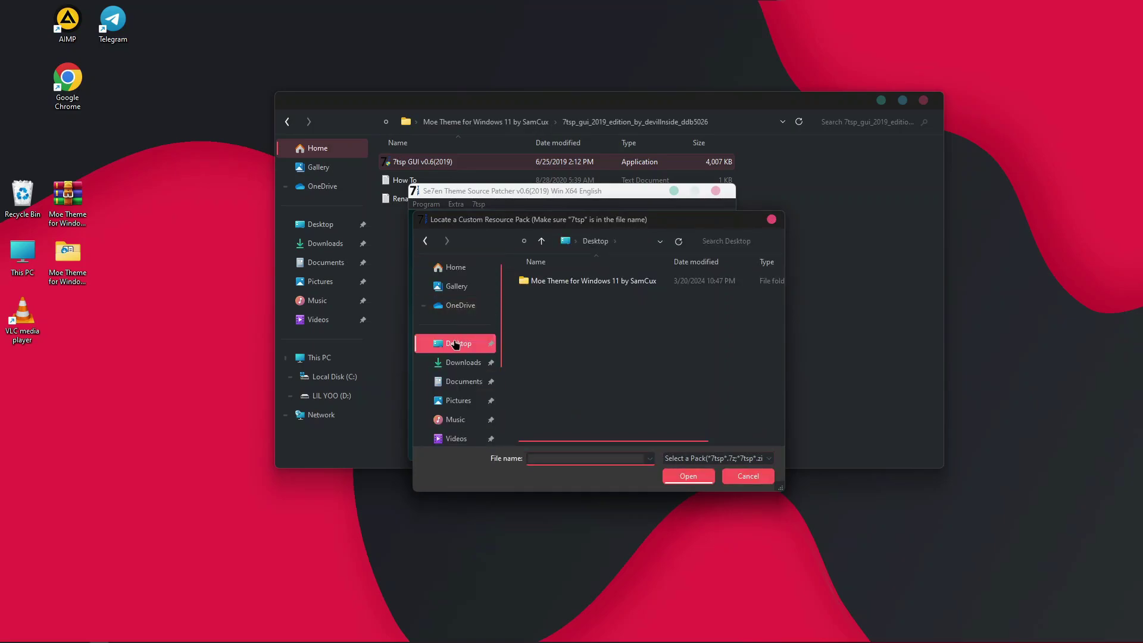
{"action": "double_click", "coordinate": [563, 286]}
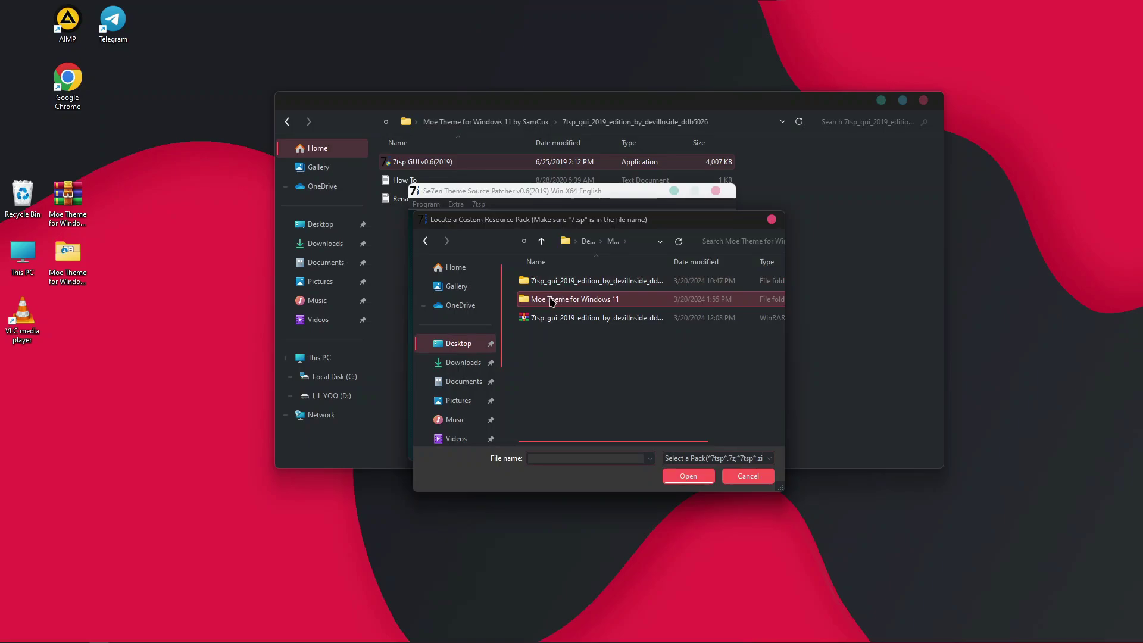
{"action": "double_click", "coordinate": [573, 301]}
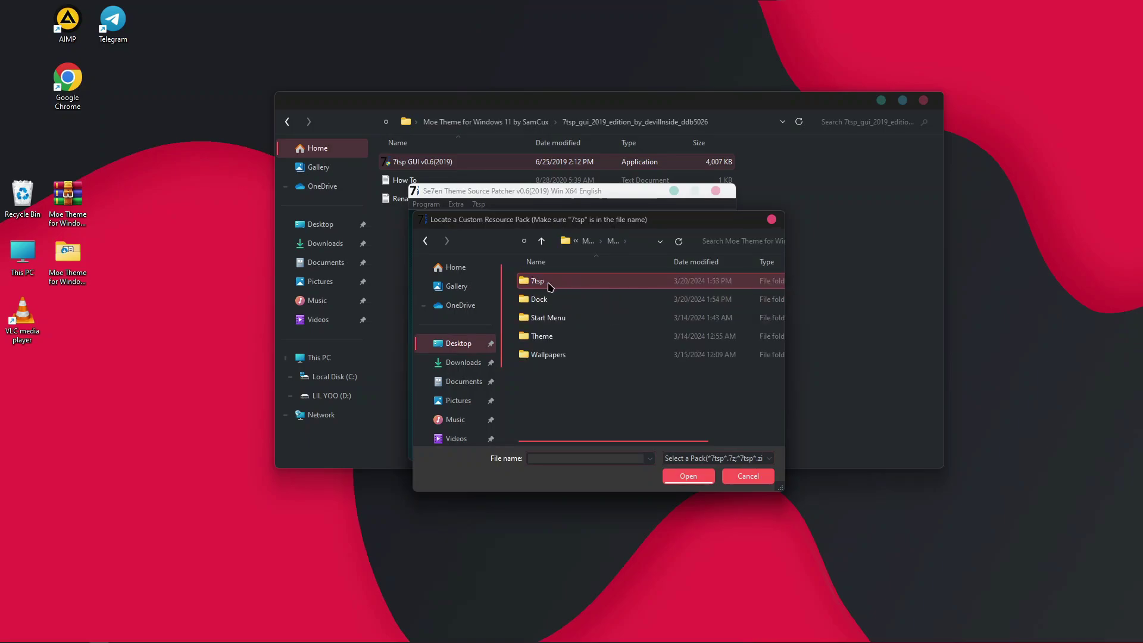
{"action": "double_click", "coordinate": [550, 287]}
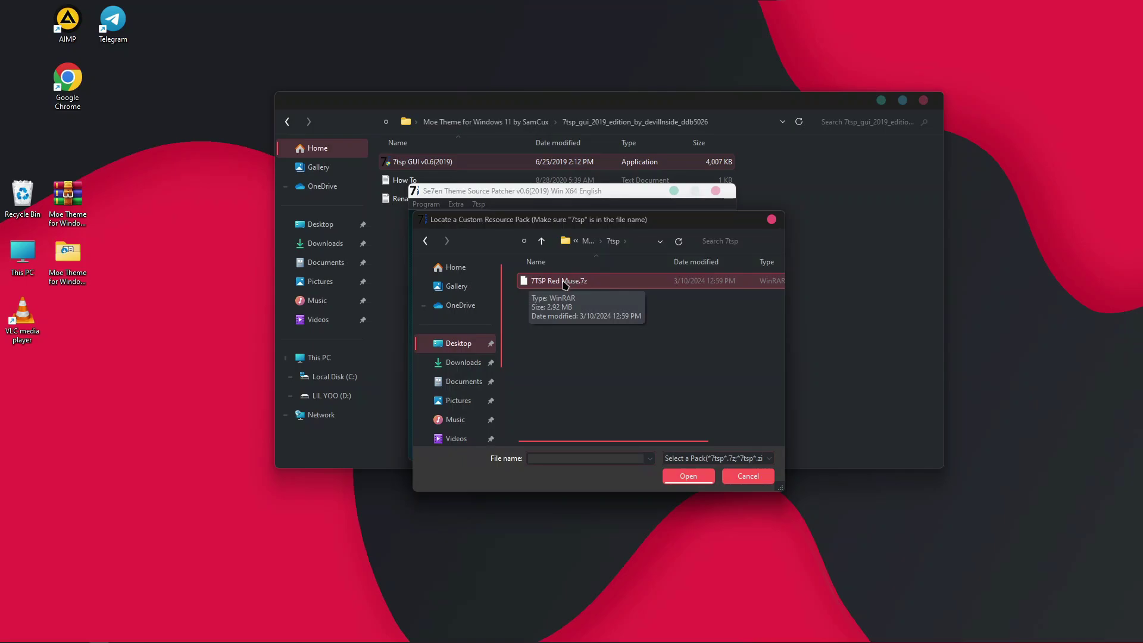
{"action": "double_click", "coordinate": [565, 283]}
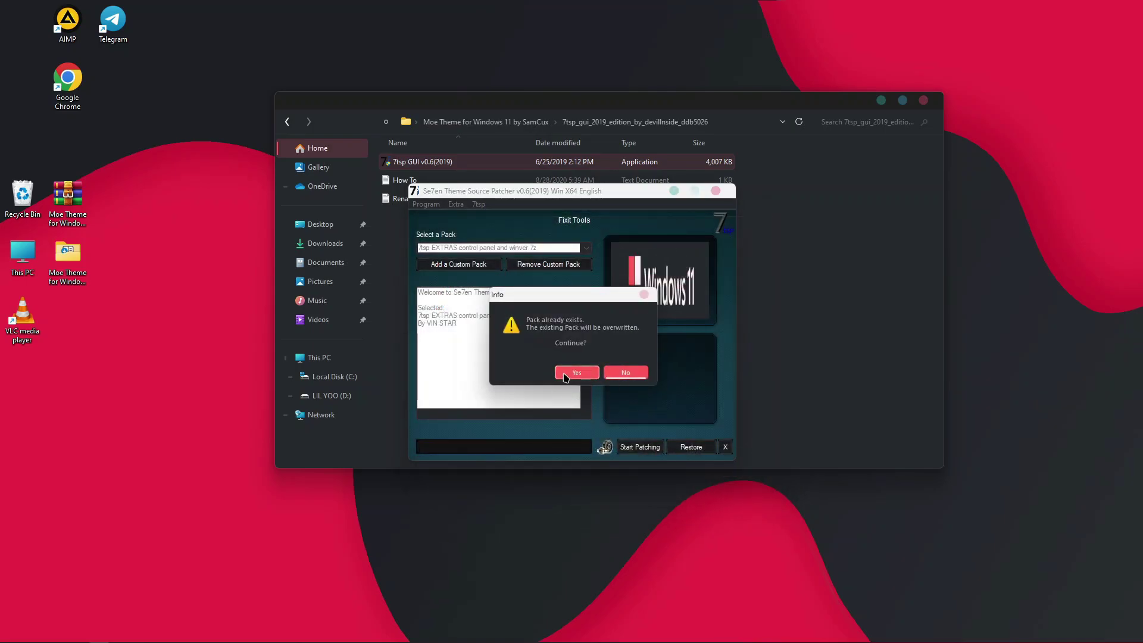
{"action": "left_click", "coordinate": [565, 374]}
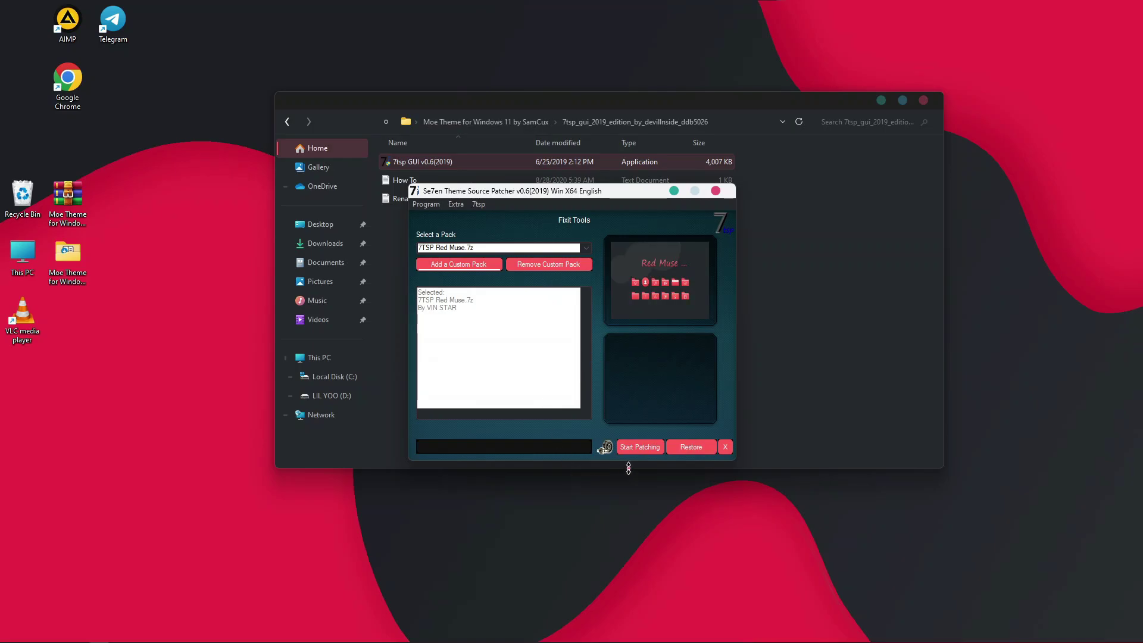
{"action": "left_click", "coordinate": [638, 447]}
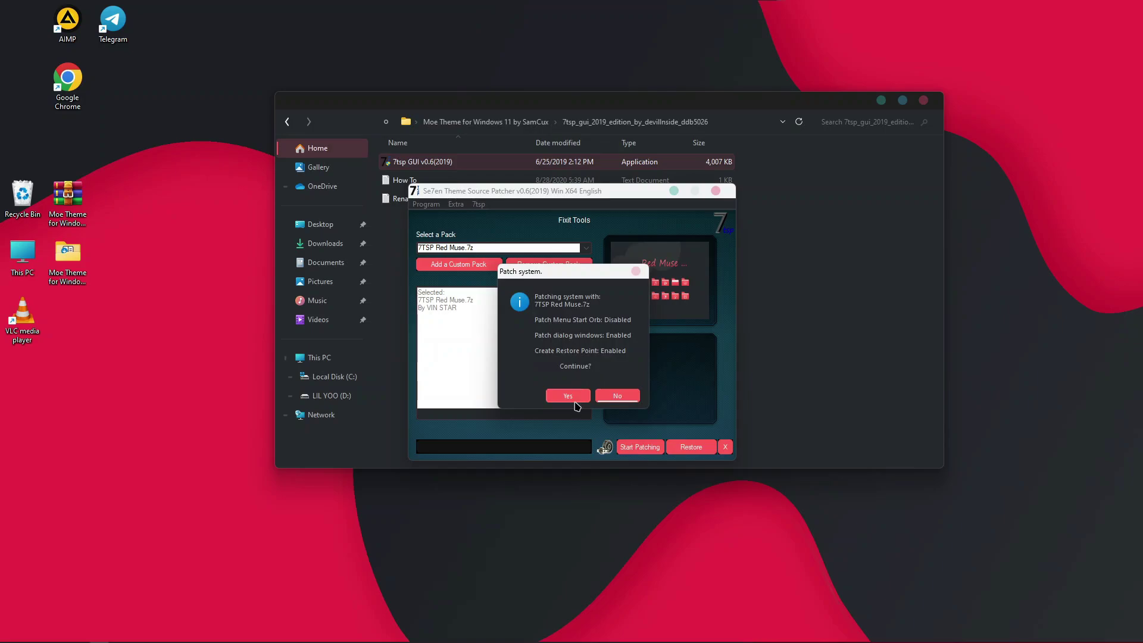
Confirm patching with Red Muse, then accept the reboot once it finishes.
{"action": "left_click", "coordinate": [575, 398]}
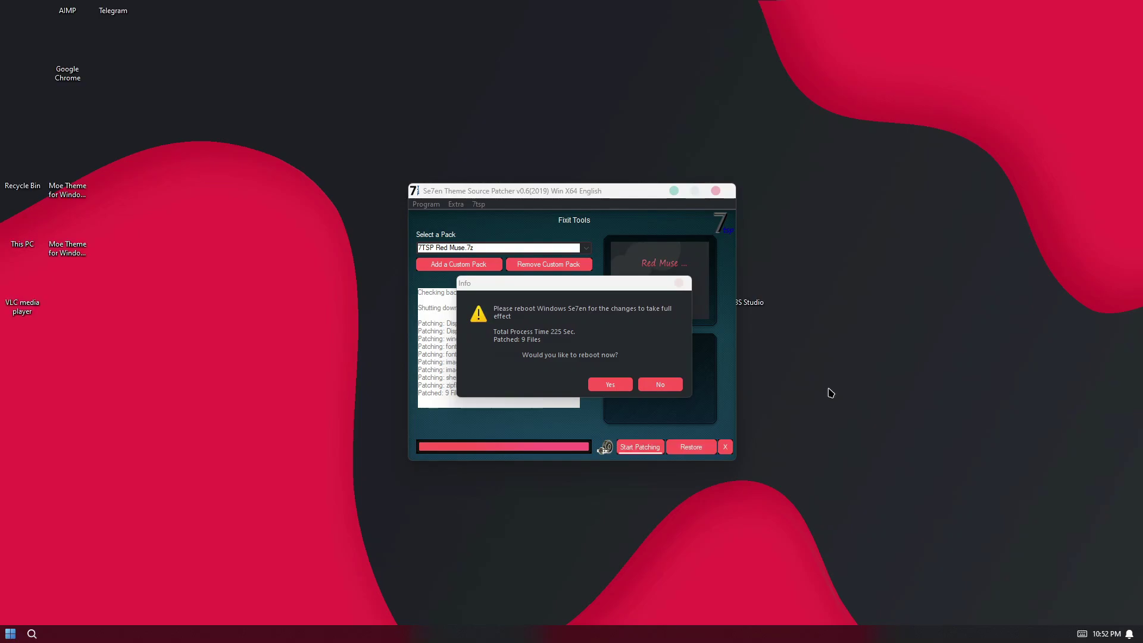
{"action": "left_click", "coordinate": [611, 385]}
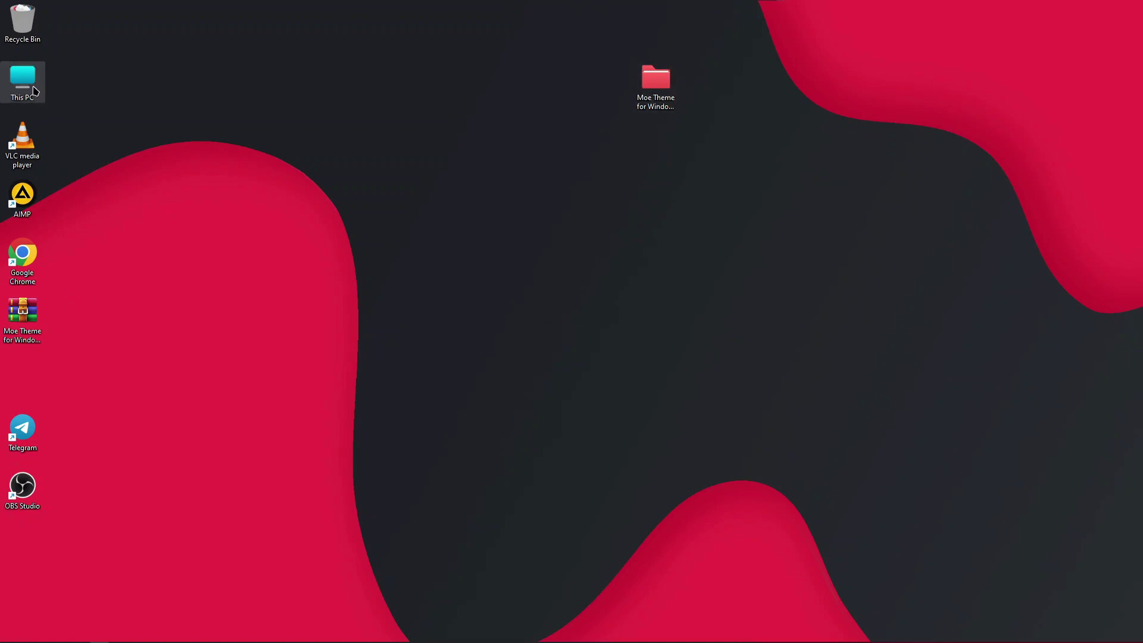
Open the Moe Theme folder from the desktop and browse This PC and the Desktop in Explorer.
{"action": "double_click", "coordinate": [658, 95]}
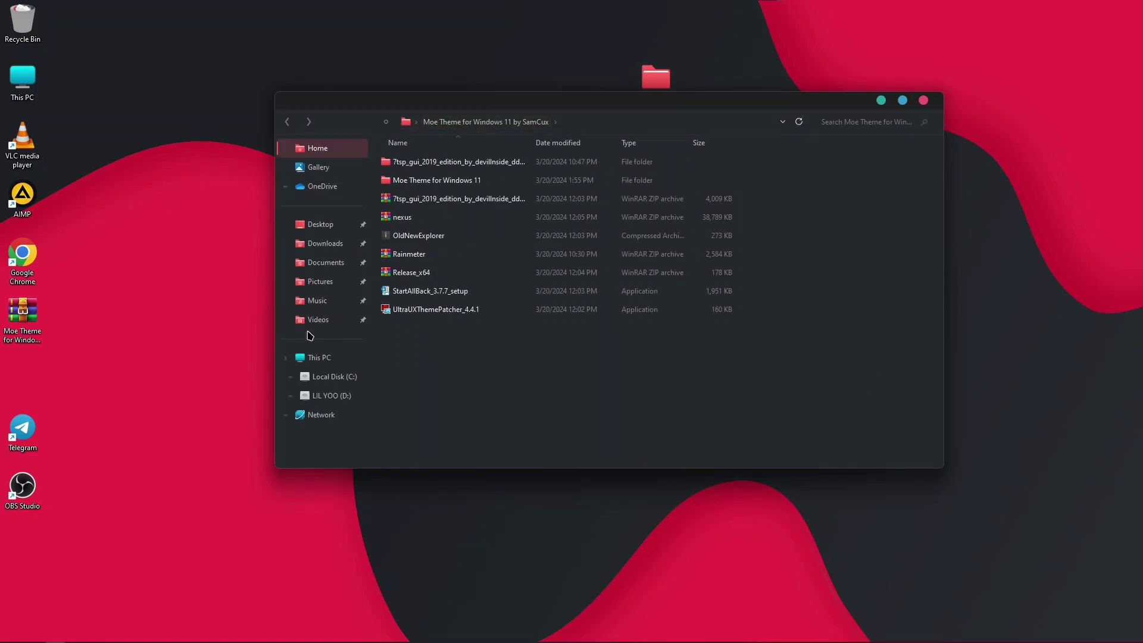
{"action": "left_click", "coordinate": [312, 358]}
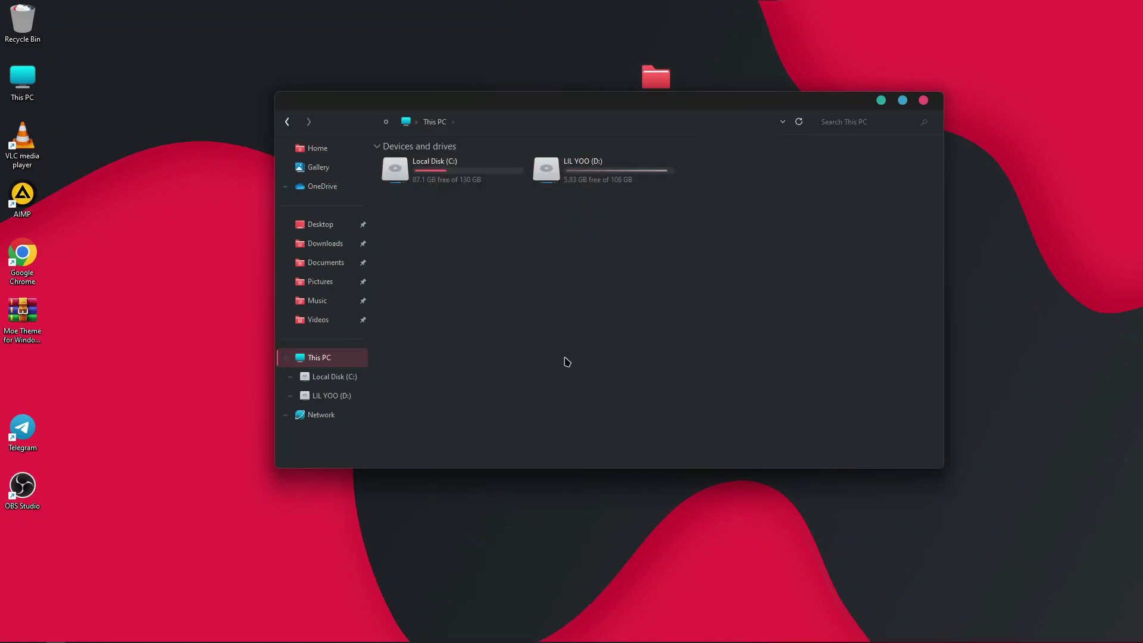
{"action": "left_click", "coordinate": [322, 224]}
Launch Control Panel from a Start search for 'contr', review the installed programs list, then close it.
{"action": "key", "text": "super"}
{"action": "type", "text": "con"}
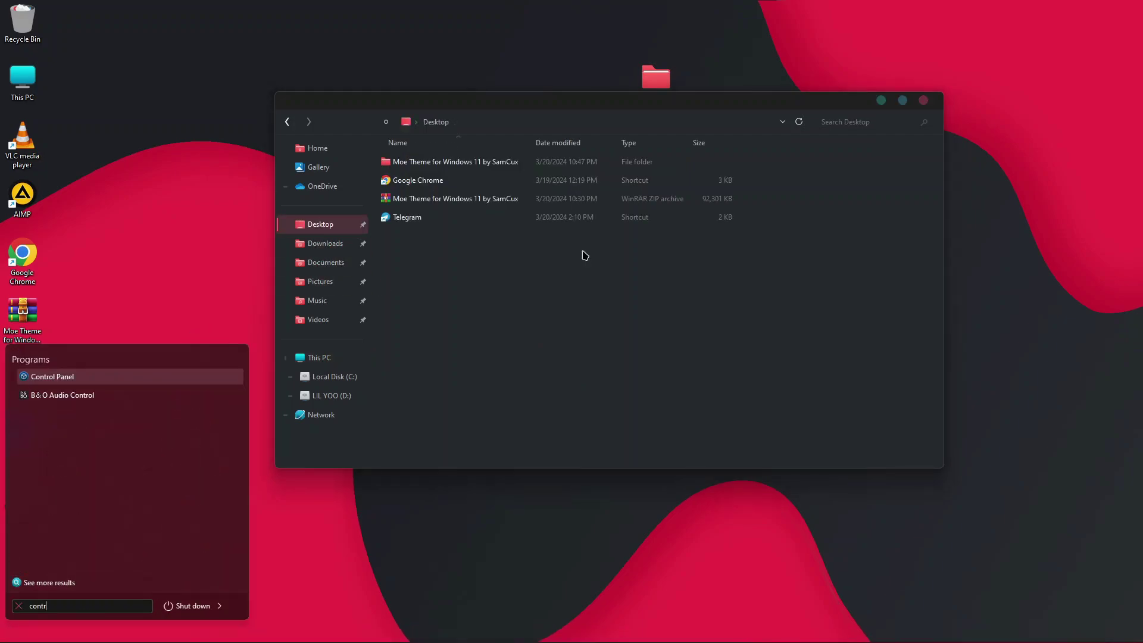
{"action": "type", "text": "tr"}
{"action": "key", "text": "Return"}
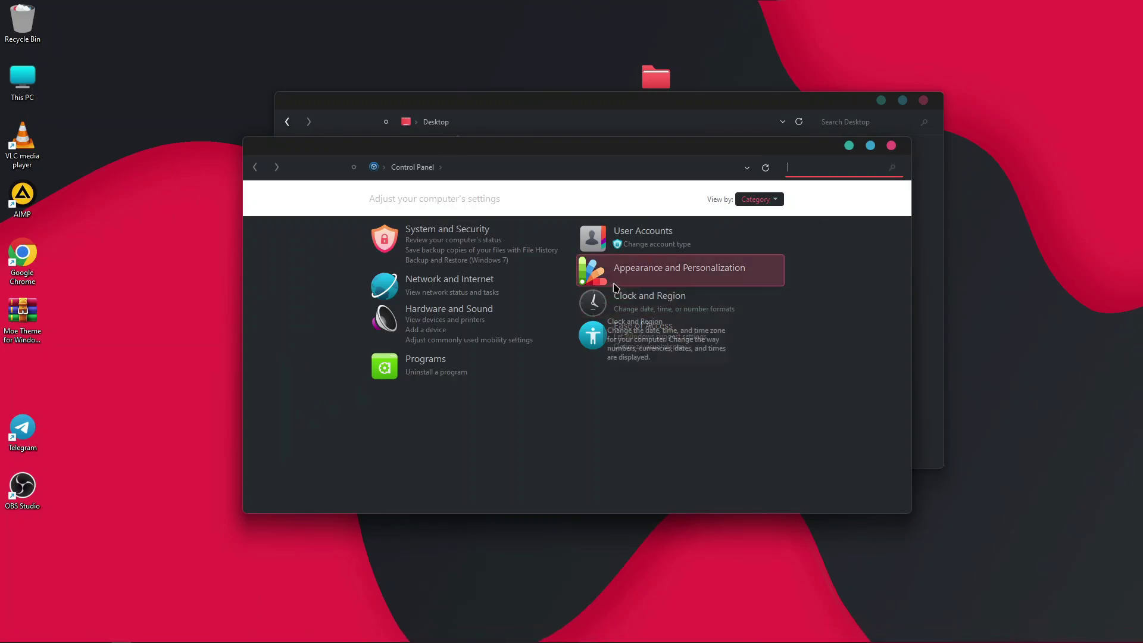
{"action": "left_click", "coordinate": [443, 372]}
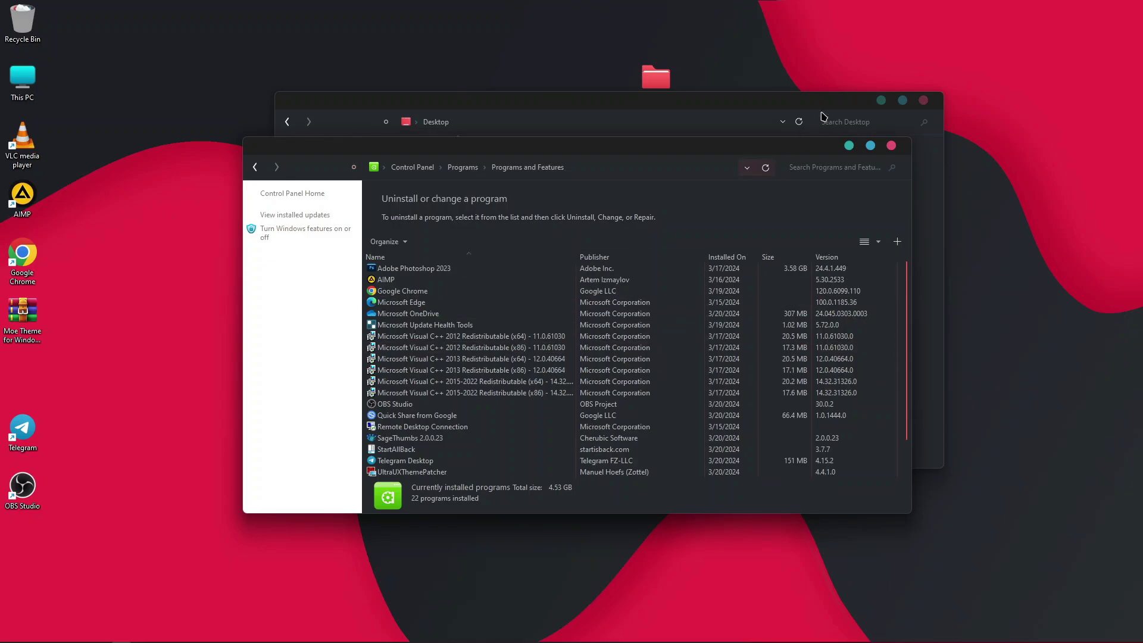
{"action": "left_click", "coordinate": [891, 145]}
In the 7tsp folder, drop 'remove' from the EXTRAS file name, making it '7tsp EXTRAS control panel and winver.7z'.
{"action": "double_click", "coordinate": [420, 167]}
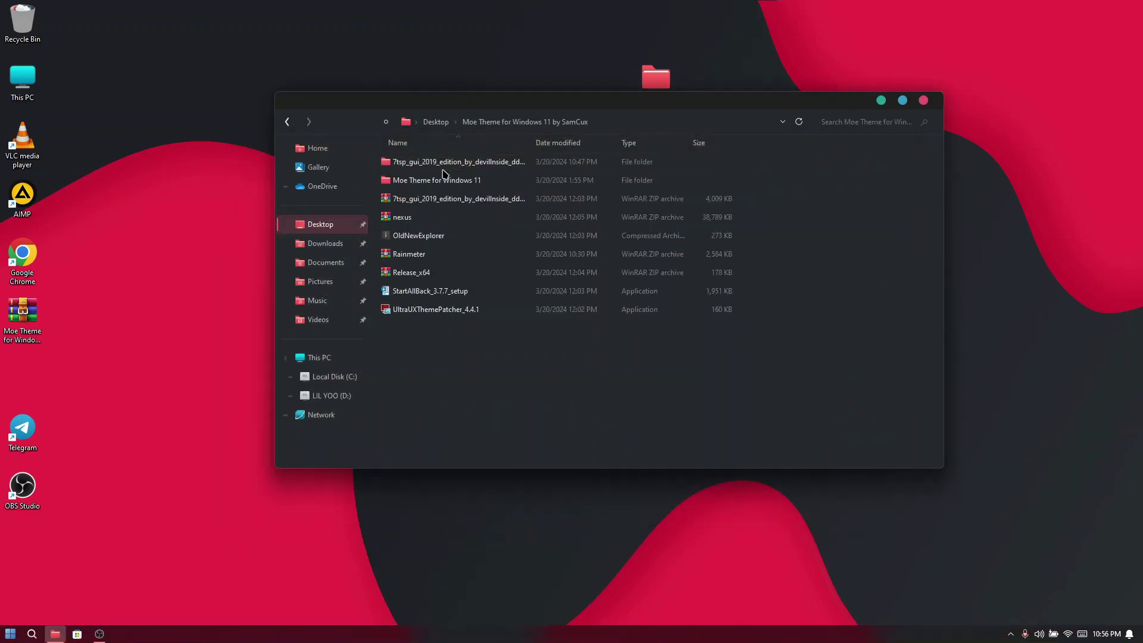
{"action": "double_click", "coordinate": [424, 181]}
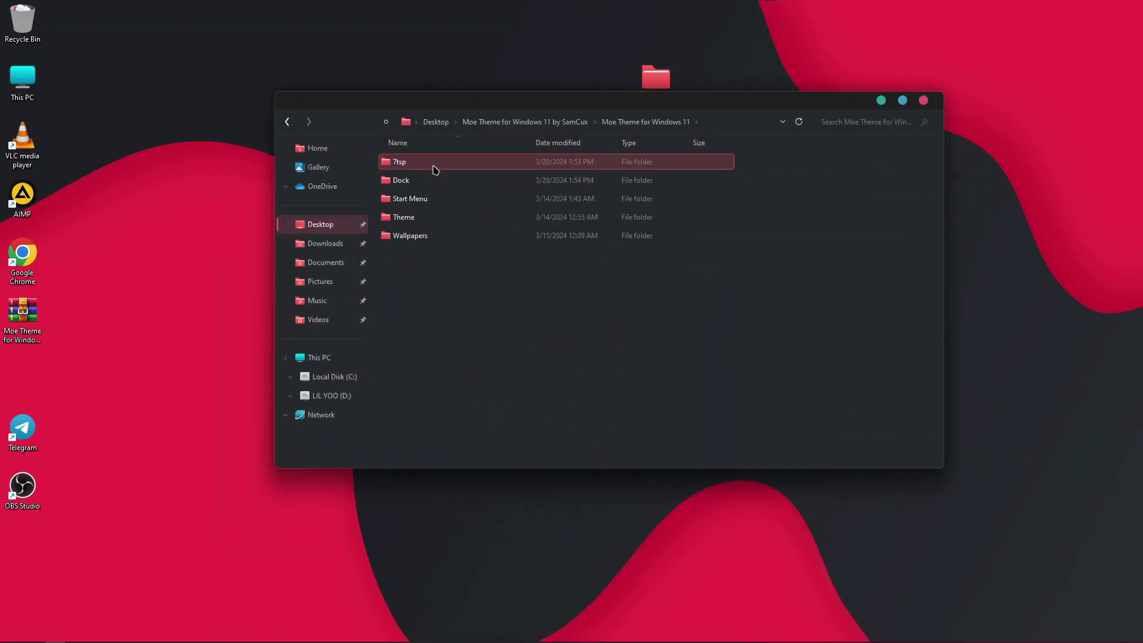
{"action": "double_click", "coordinate": [432, 166]}
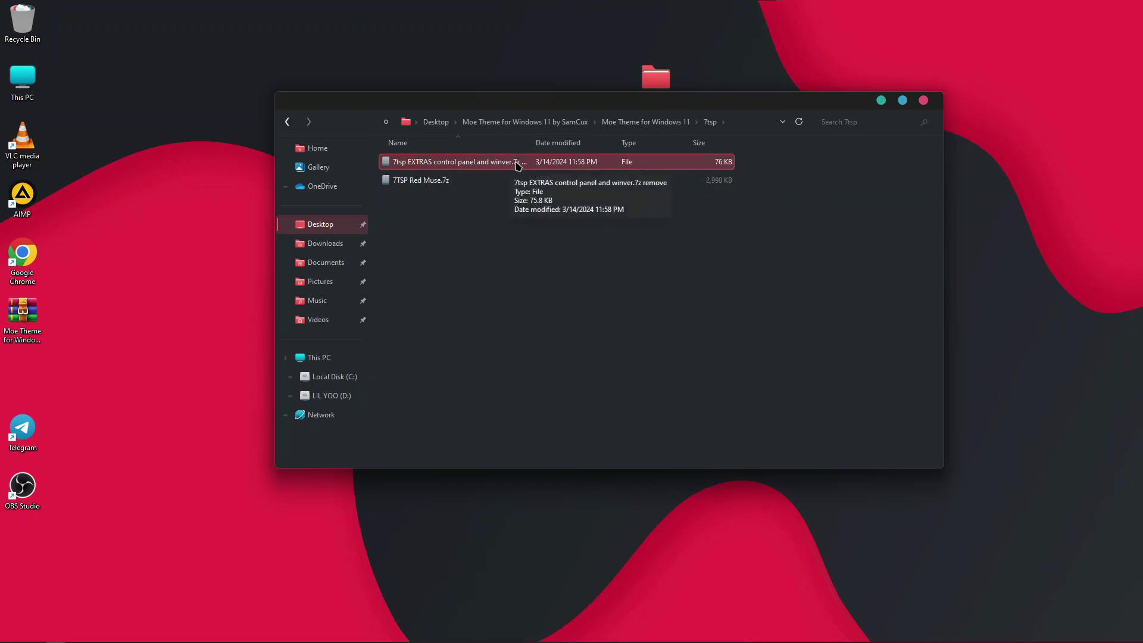
{"action": "right_click", "coordinate": [519, 165]}
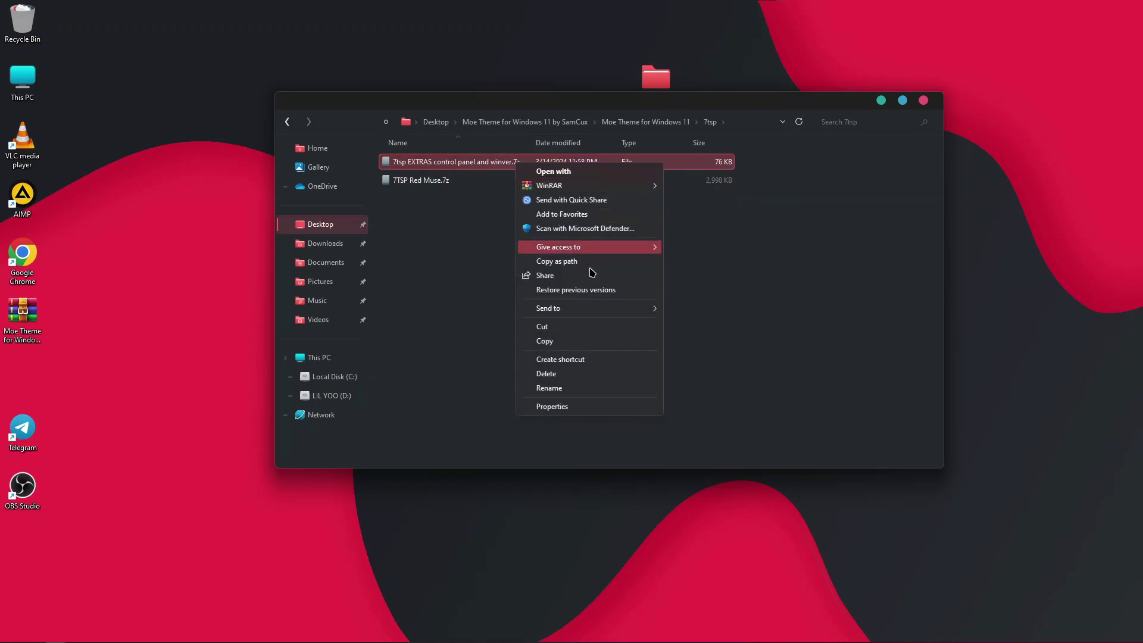
{"action": "left_click", "coordinate": [570, 391]}
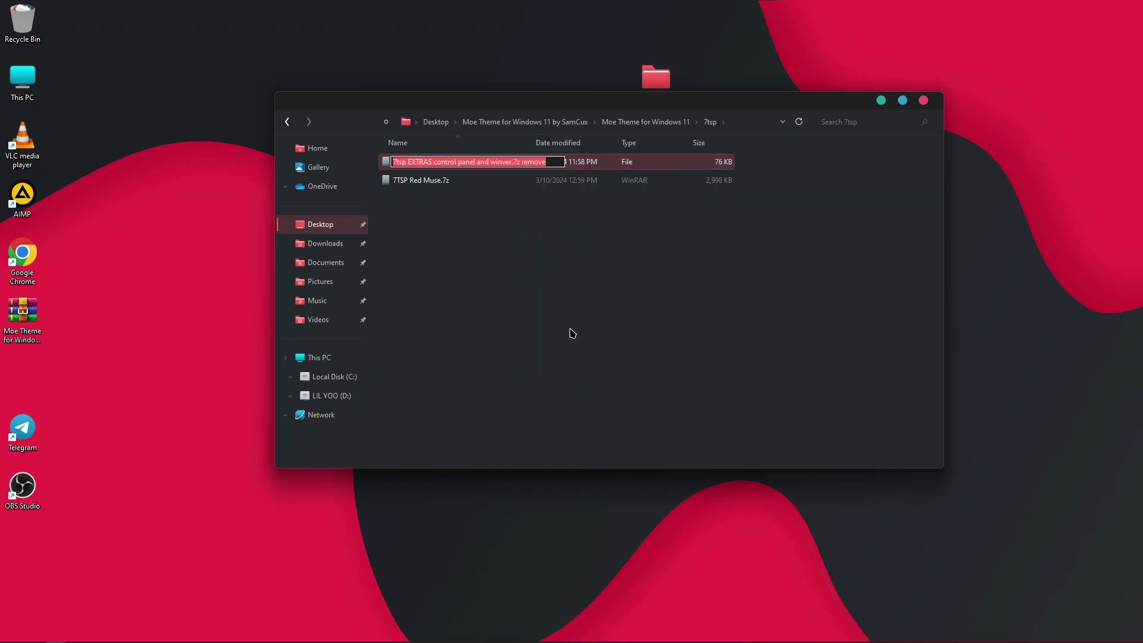
{"action": "left_click", "coordinate": [529, 162]}
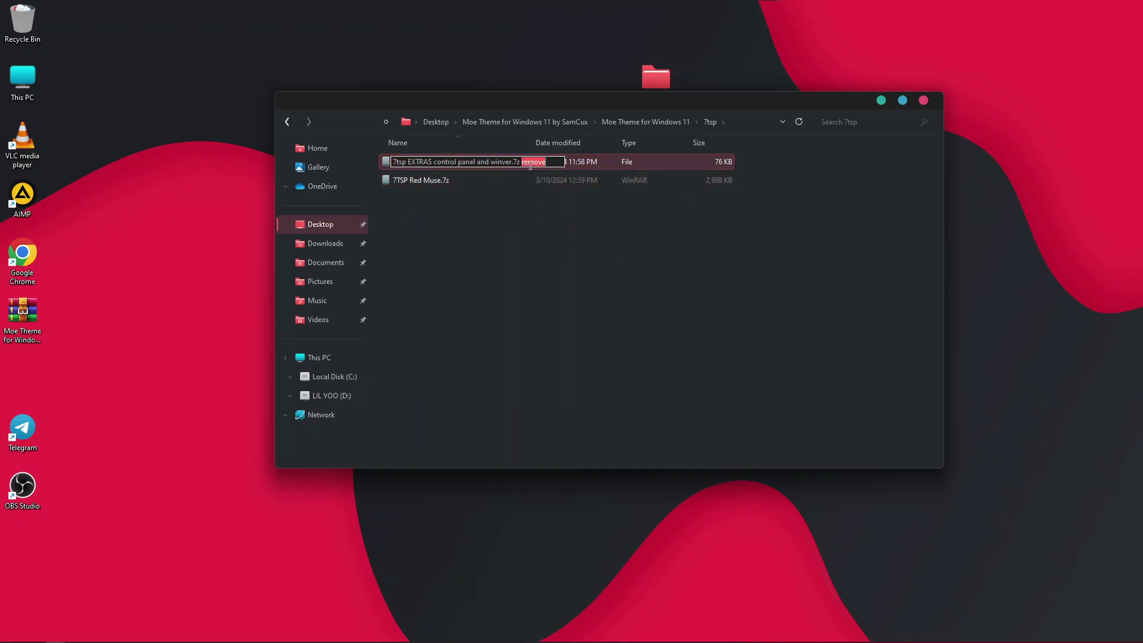
{"action": "key", "text": "BackSpace"}
{"action": "key", "text": "Return"}
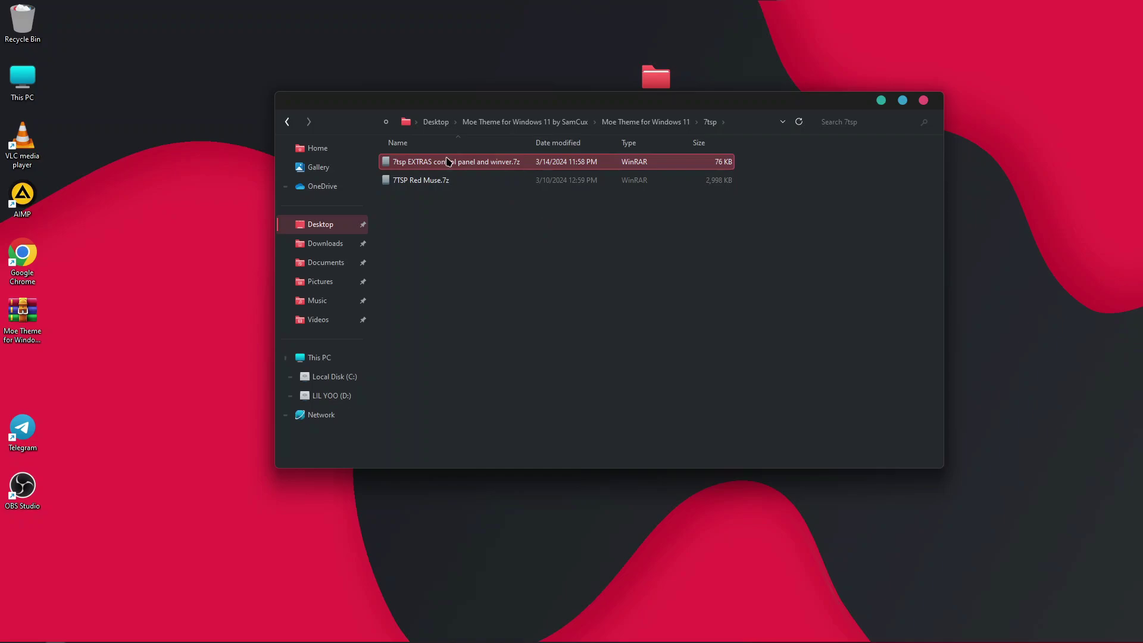
{"action": "left_click", "coordinate": [524, 121]}
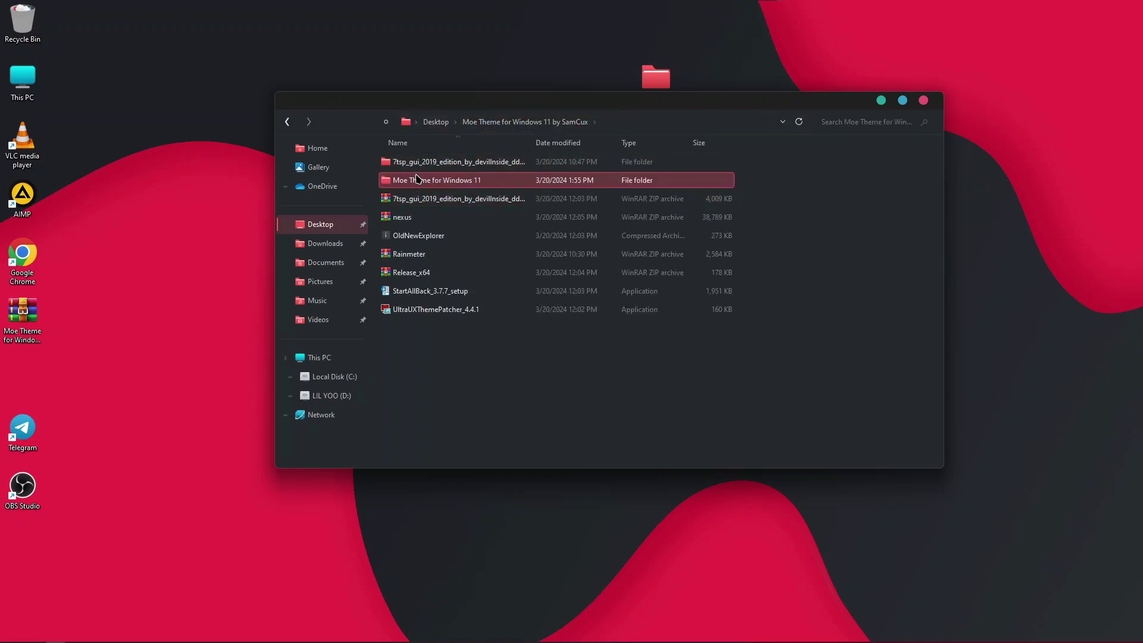
In 7tsp GUI 2019, add the EXTRAS custom pack, overwrite it, patch the system and accept reboot.
{"action": "double_click", "coordinate": [418, 165]}
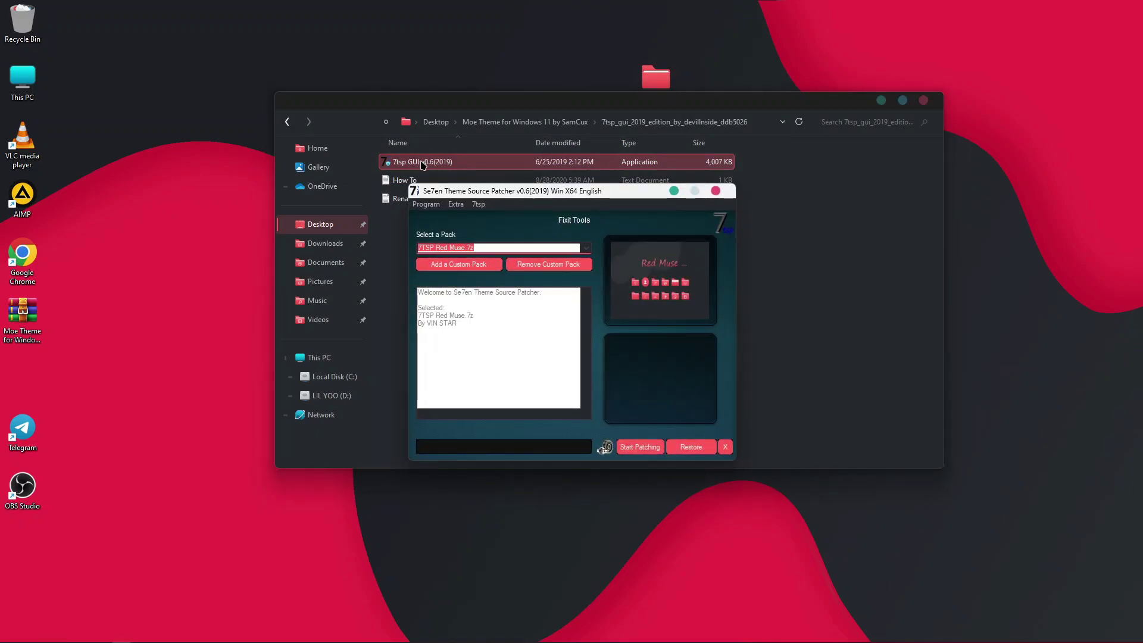
{"action": "left_click", "coordinate": [478, 266]}
{"action": "double_click", "coordinate": [473, 266]}
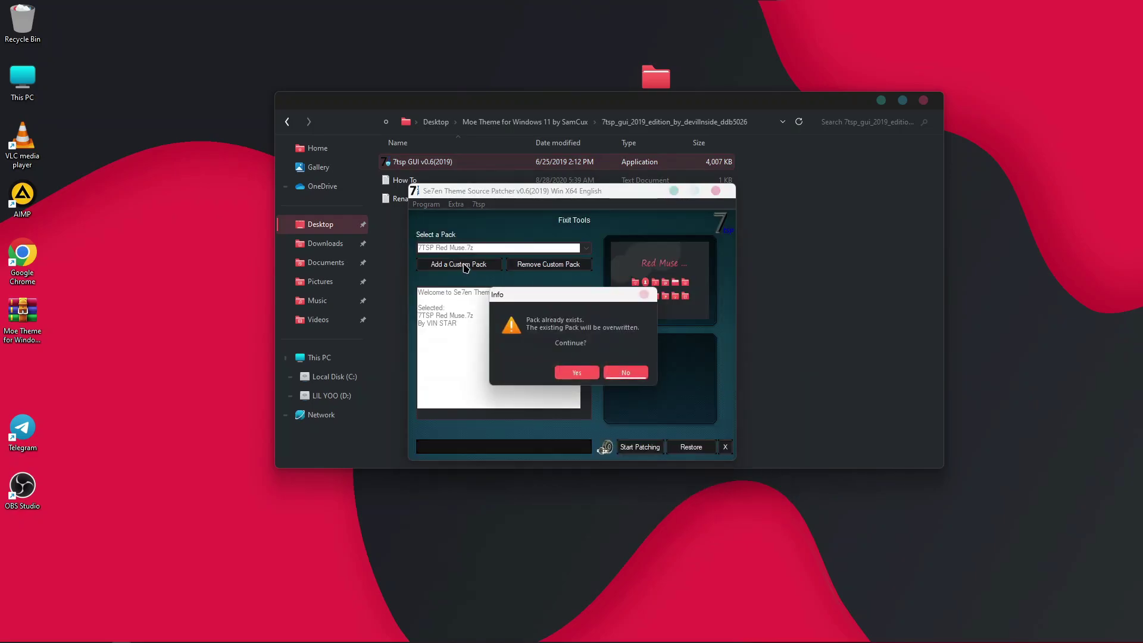
{"action": "left_click", "coordinate": [576, 373]}
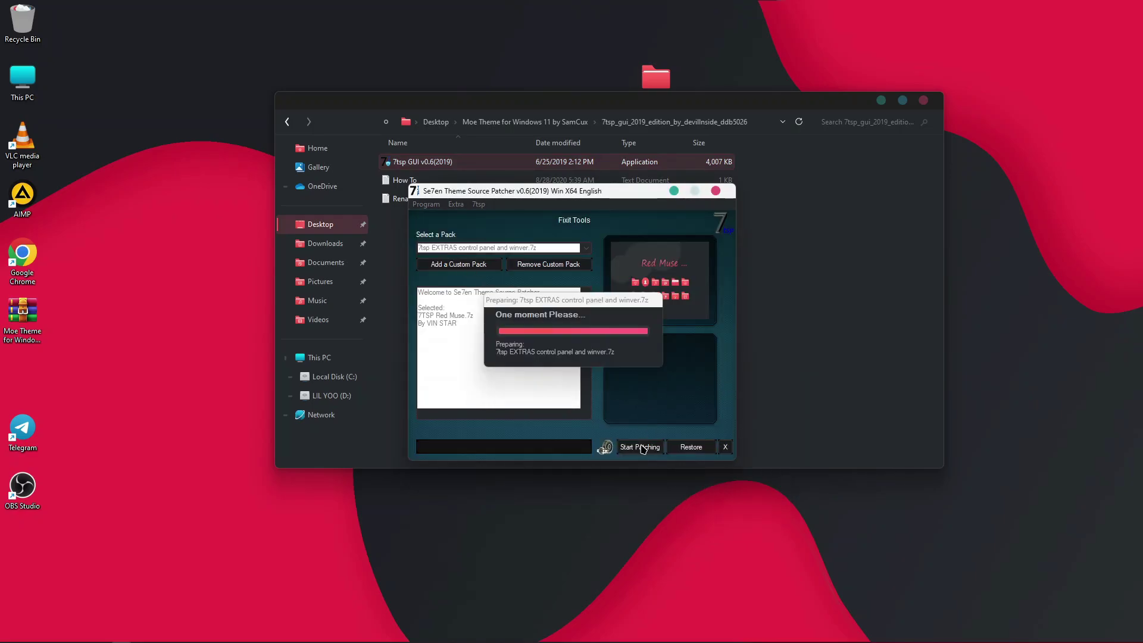
{"action": "left_click", "coordinate": [640, 447]}
{"action": "left_click", "coordinate": [590, 390]}
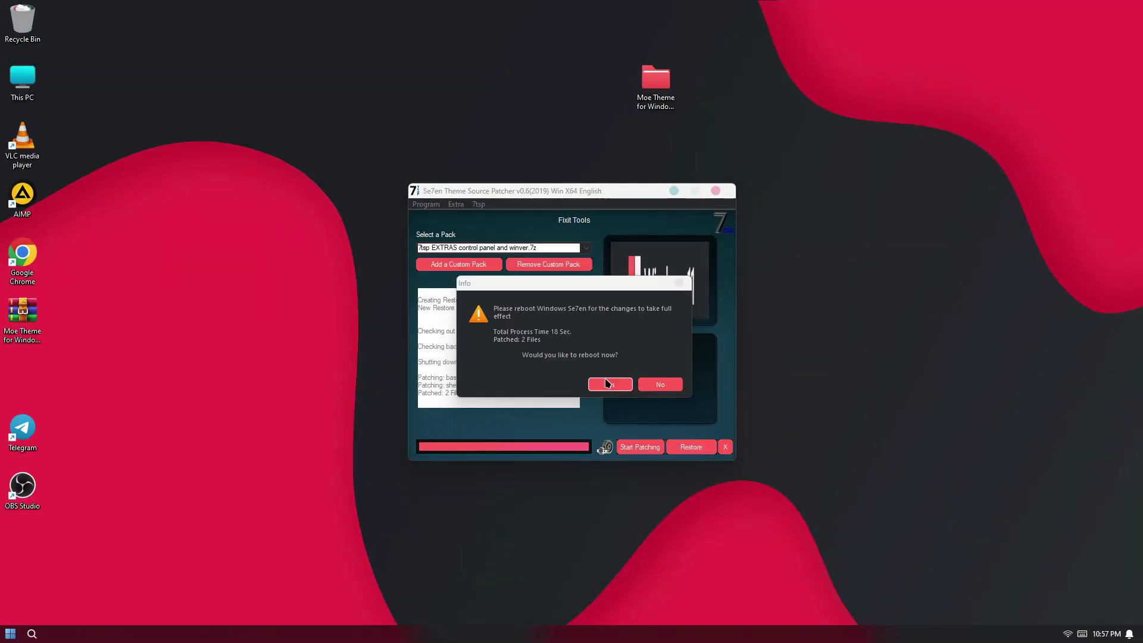
{"action": "left_click", "coordinate": [608, 383]}
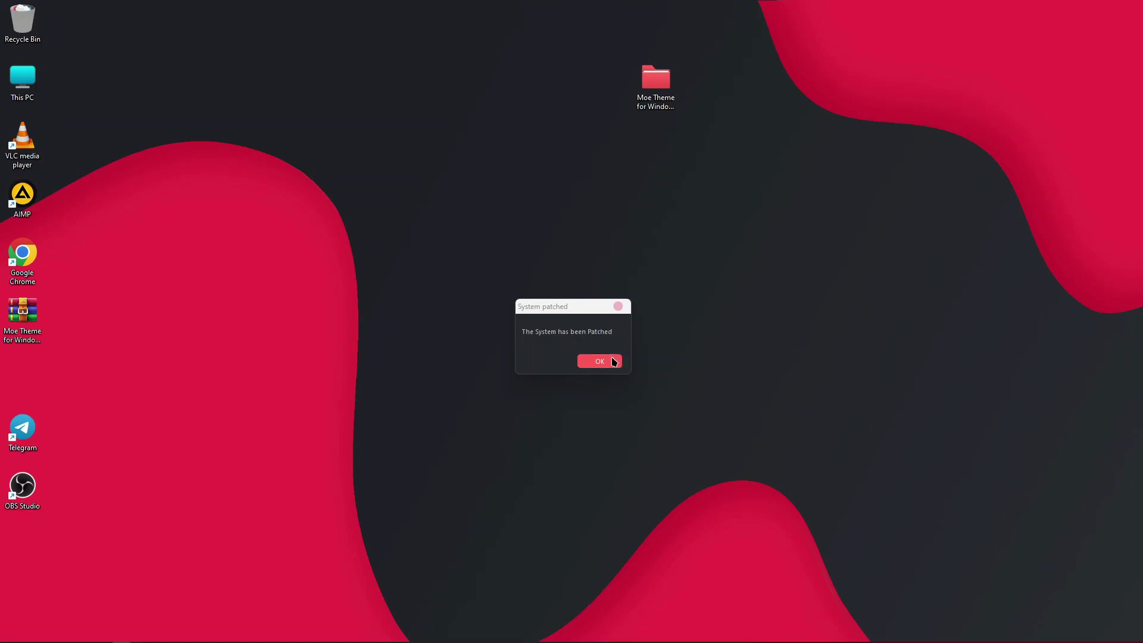
{"action": "left_click", "coordinate": [613, 361]}
Search Start for 'control' and launch Control Panel.
{"action": "key", "text": "super"}
{"action": "type", "text": "co"}
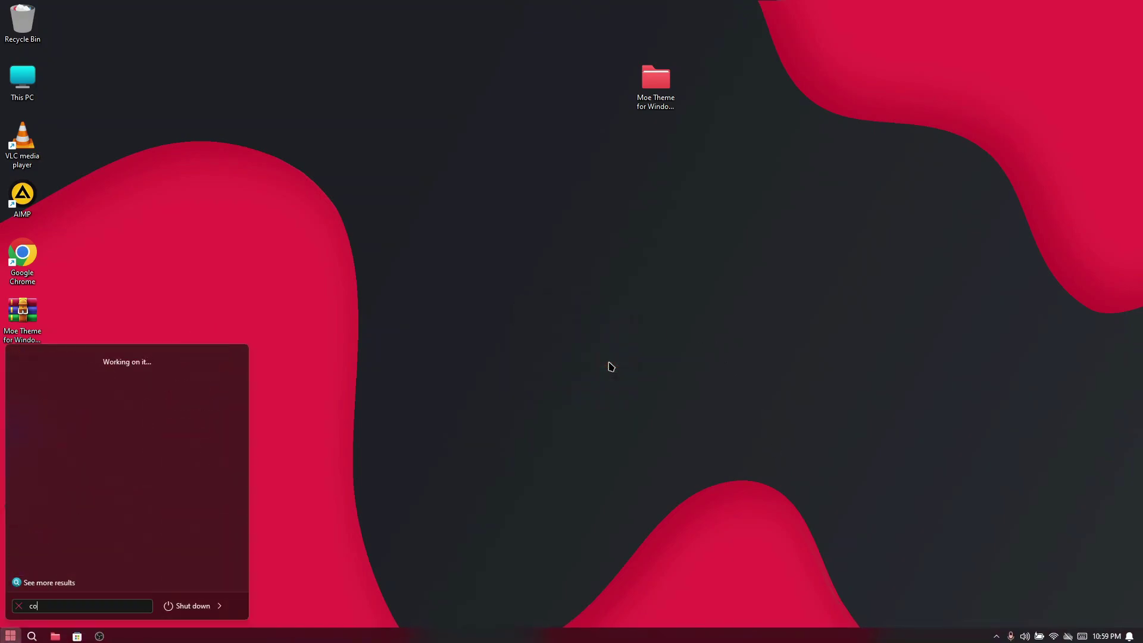
{"action": "type", "text": "ntrol"}
{"action": "key", "text": "Return"}
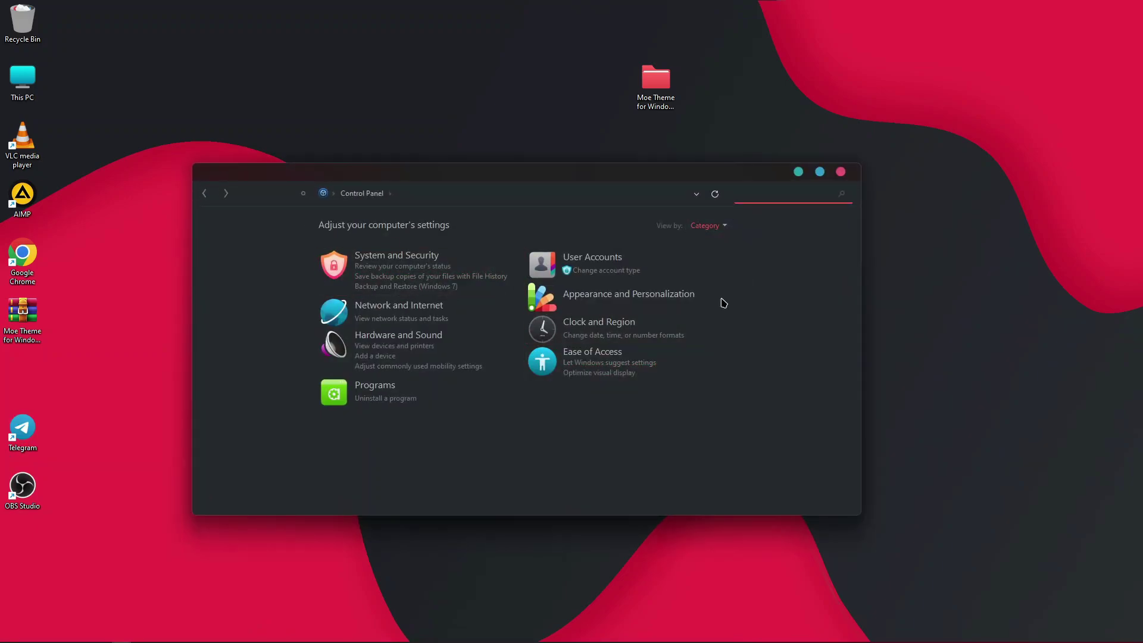
Check Control Panel's themed Programs category, close it, and reopen the Moe Theme folder.
{"action": "left_click", "coordinate": [386, 404]}
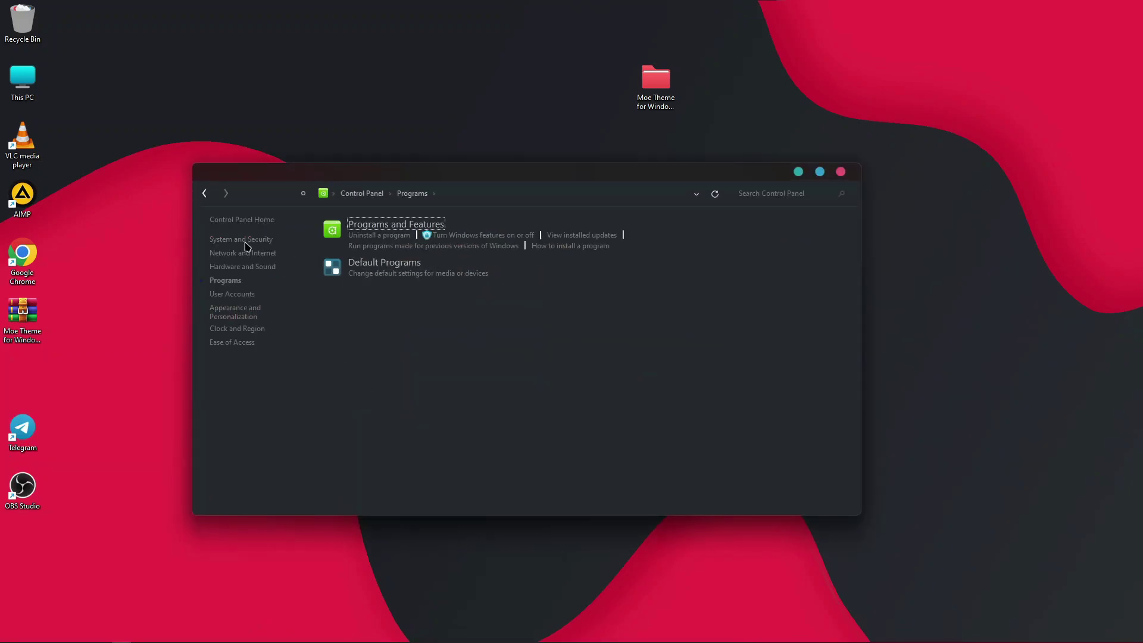
{"action": "left_click", "coordinate": [839, 173]}
{"action": "double_click", "coordinate": [655, 79]}
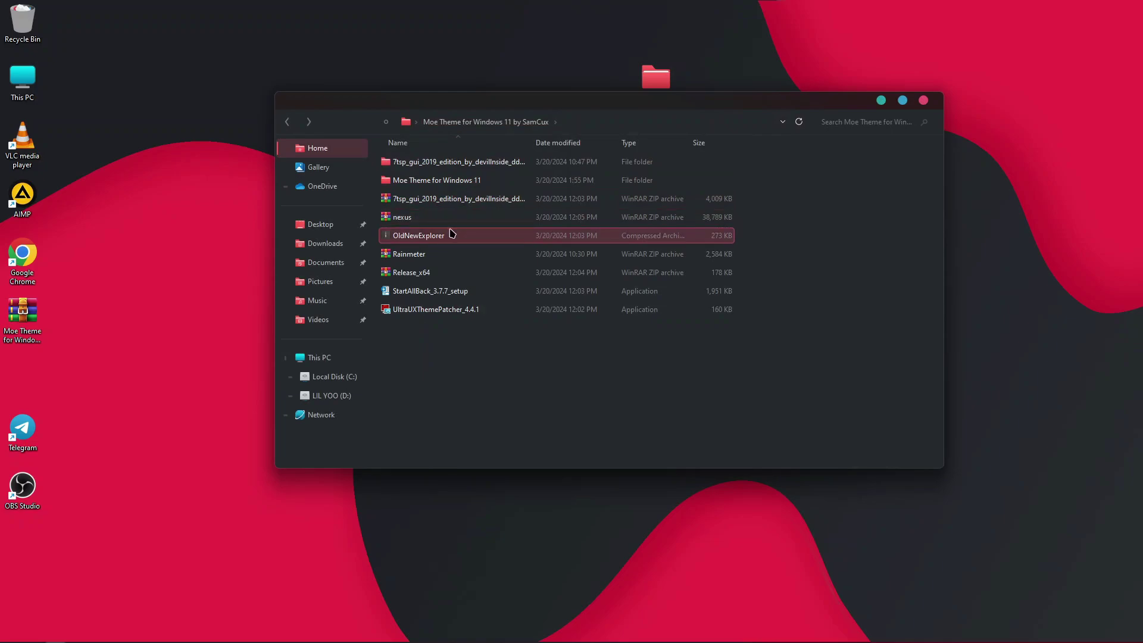
Extract the Release_x64 archive into the current folder with WinRAR's Extract Here.
{"action": "left_click", "coordinate": [428, 274]}
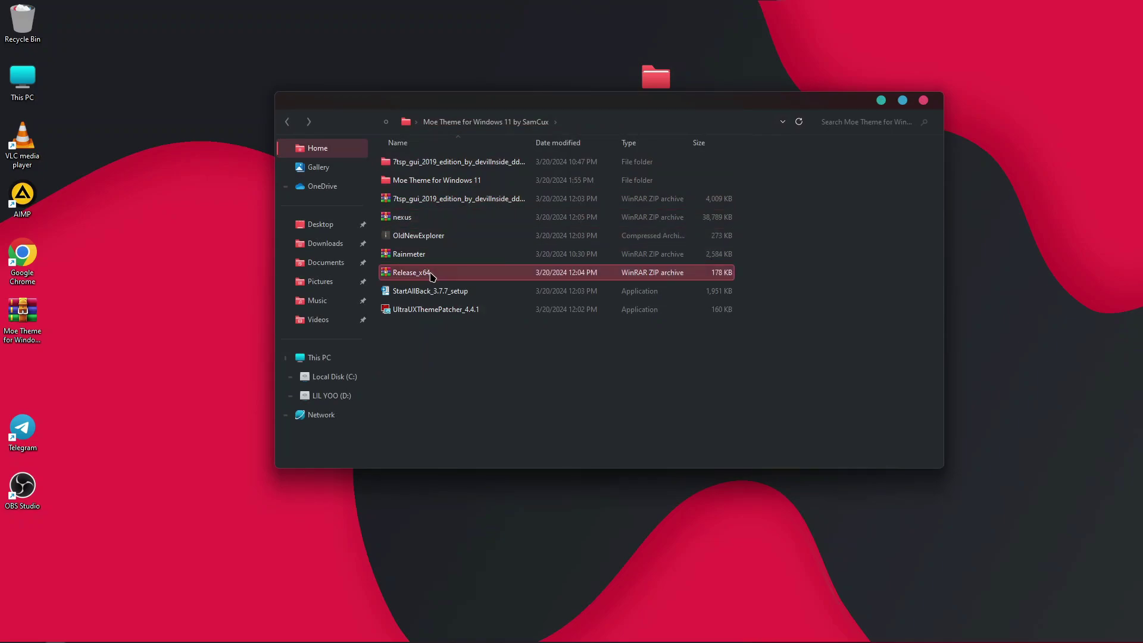
{"action": "double_click", "coordinate": [435, 274]}
{"action": "right_click", "coordinate": [436, 274]}
{"action": "mouse_move", "coordinate": [512, 295]}
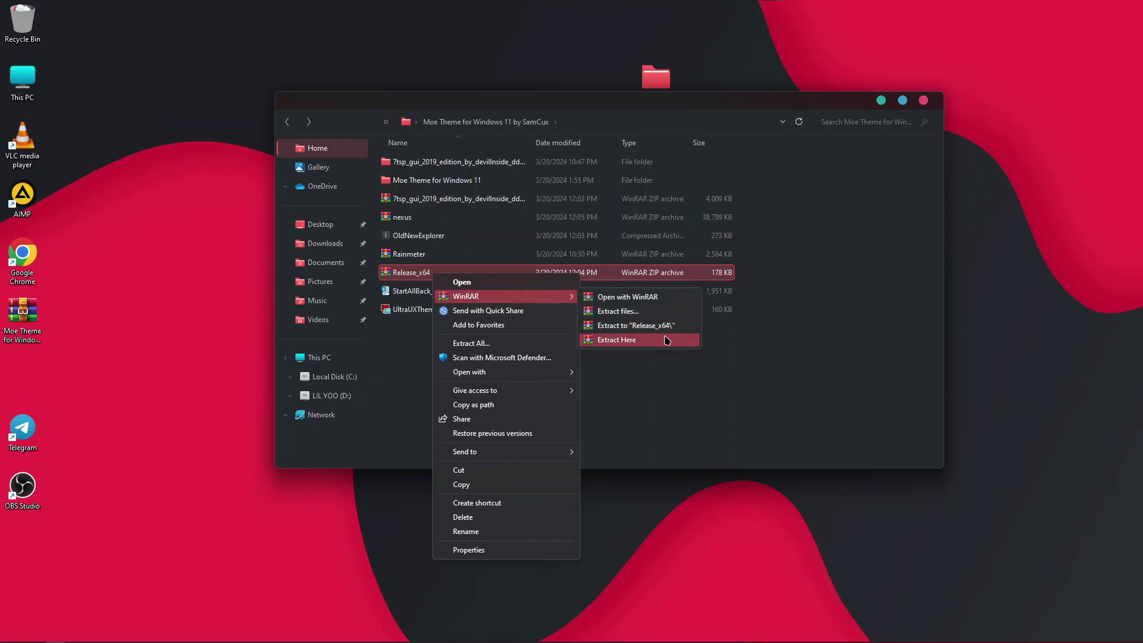
{"action": "left_click", "coordinate": [667, 337]}
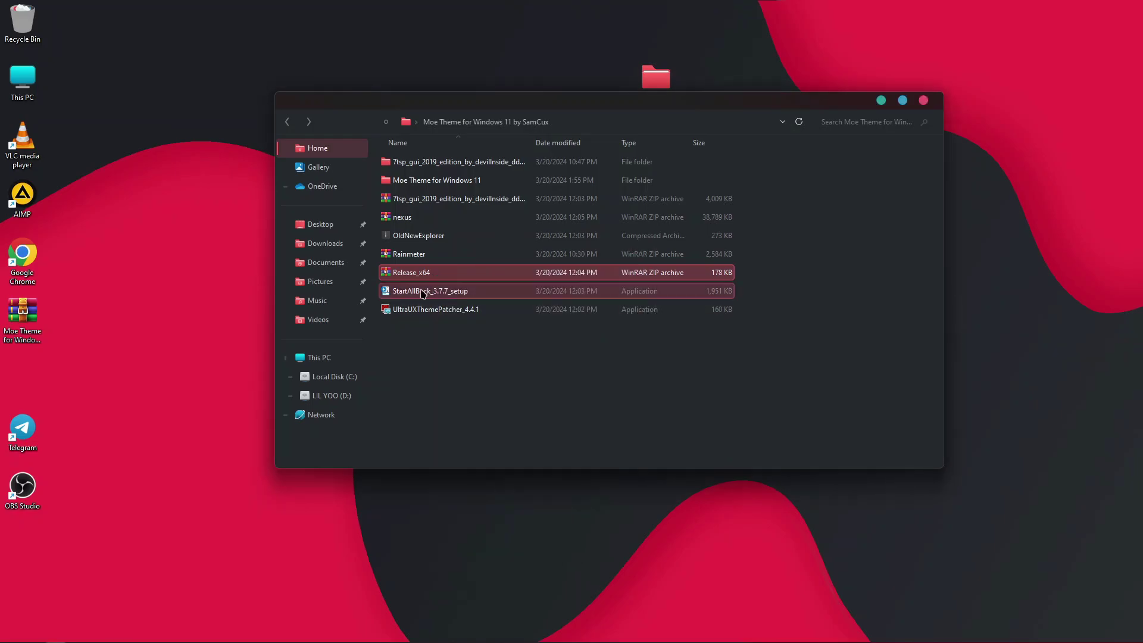
Copy the Release folder from Release_x64 and go to the Documents folder.
{"action": "double_click", "coordinate": [437, 199]}
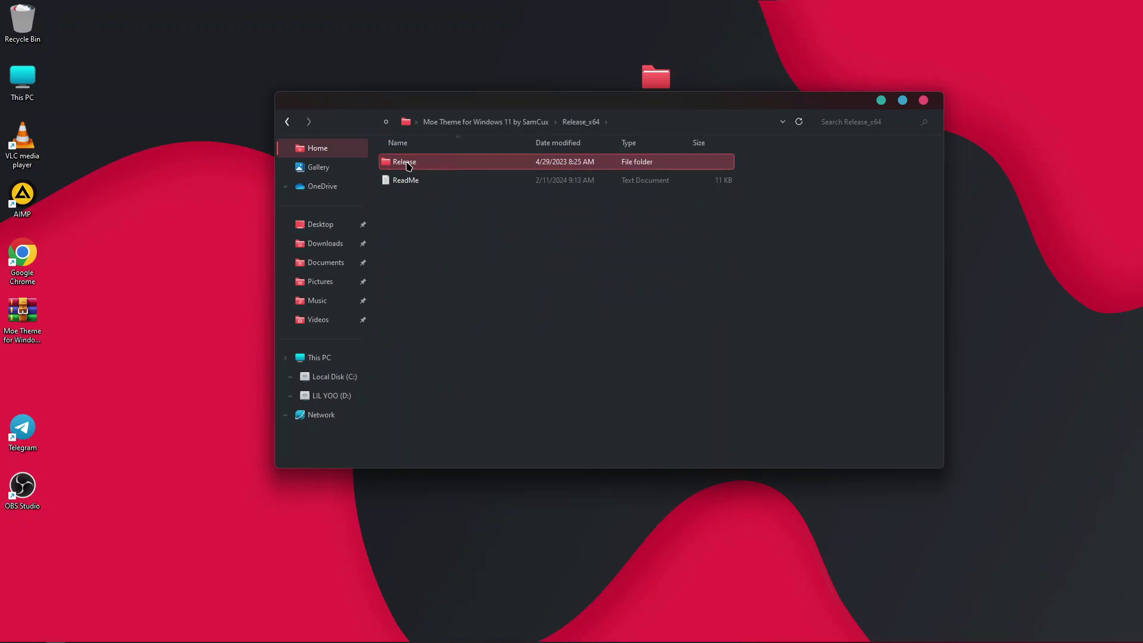
{"action": "key", "text": "shift+F10"}
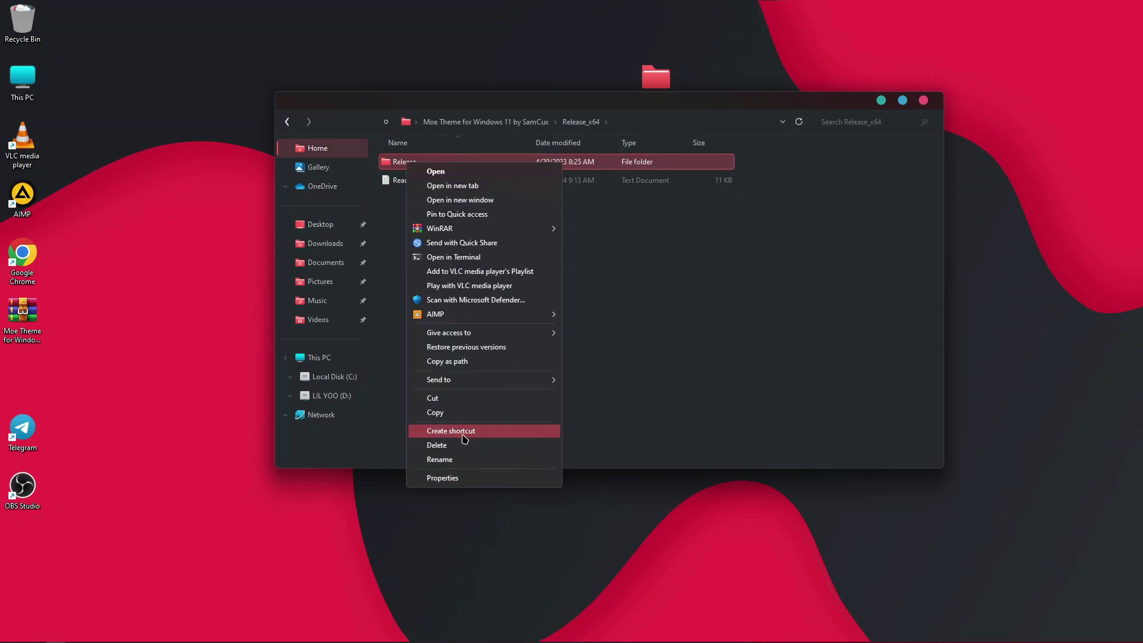
{"action": "left_click", "coordinate": [469, 417]}
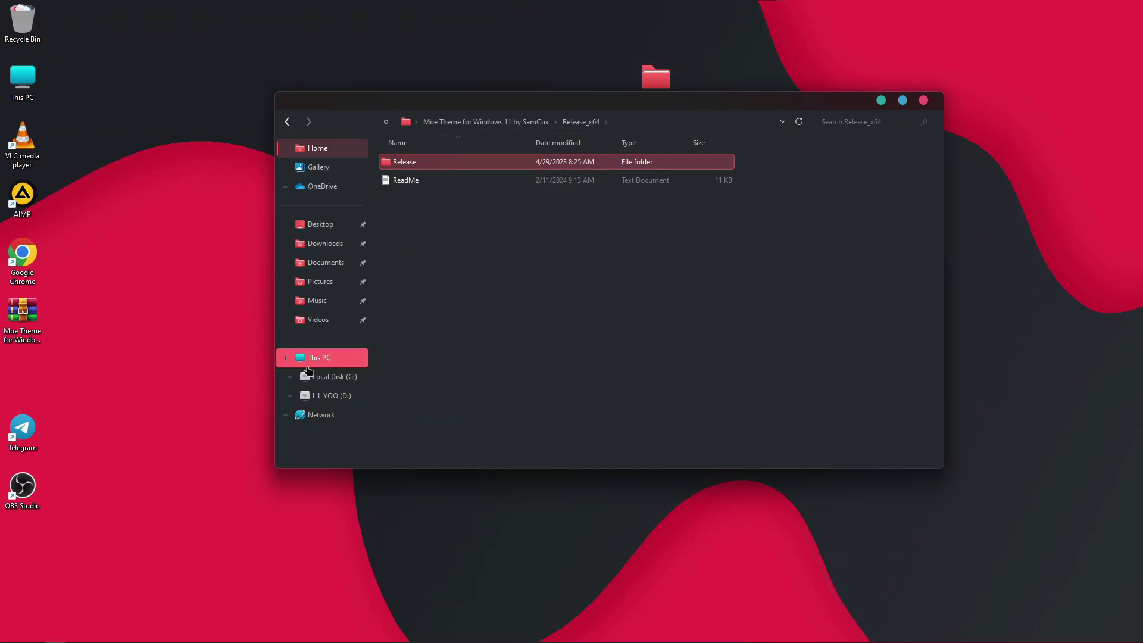
{"action": "left_click", "coordinate": [326, 262]}
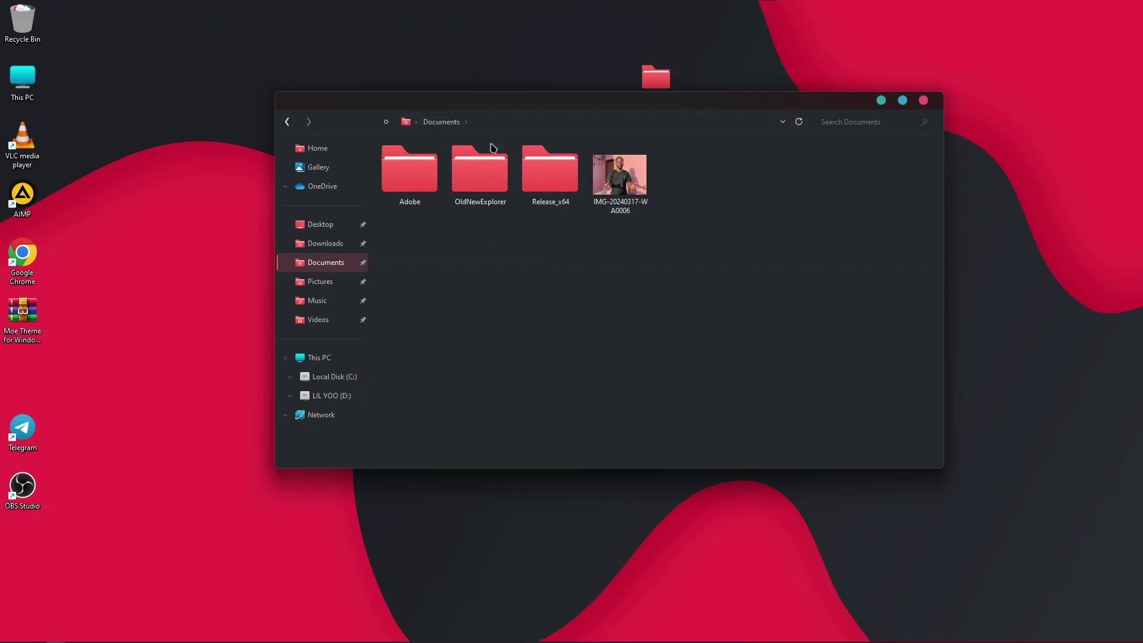
Paste the Release folder into Documents and open it.
{"action": "right_click", "coordinate": [562, 282]}
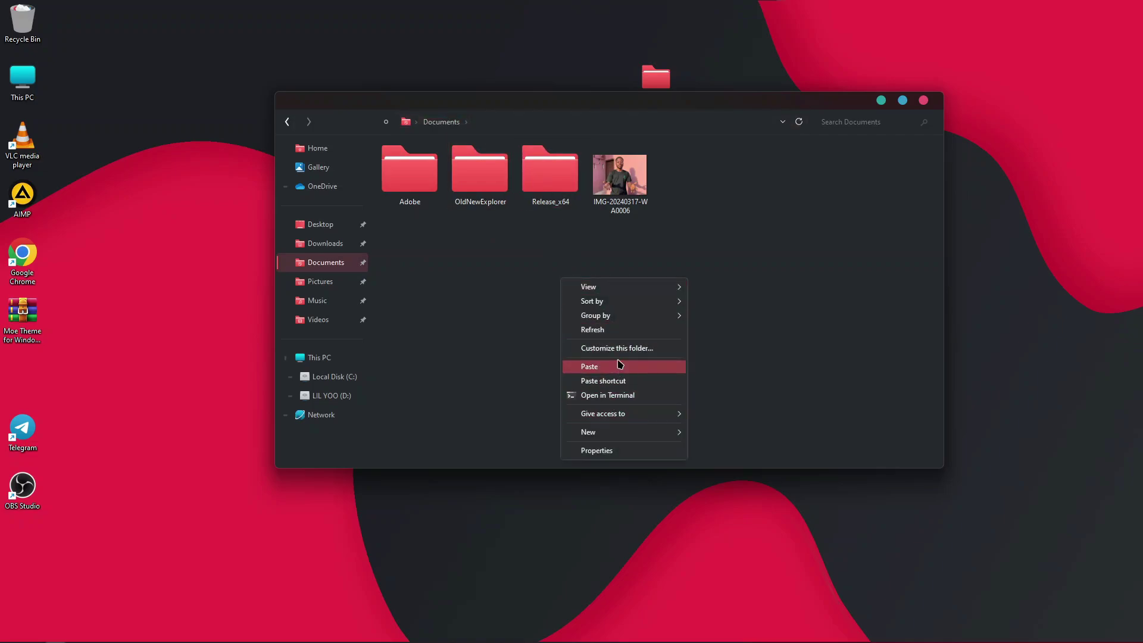
{"action": "left_click", "coordinate": [619, 365]}
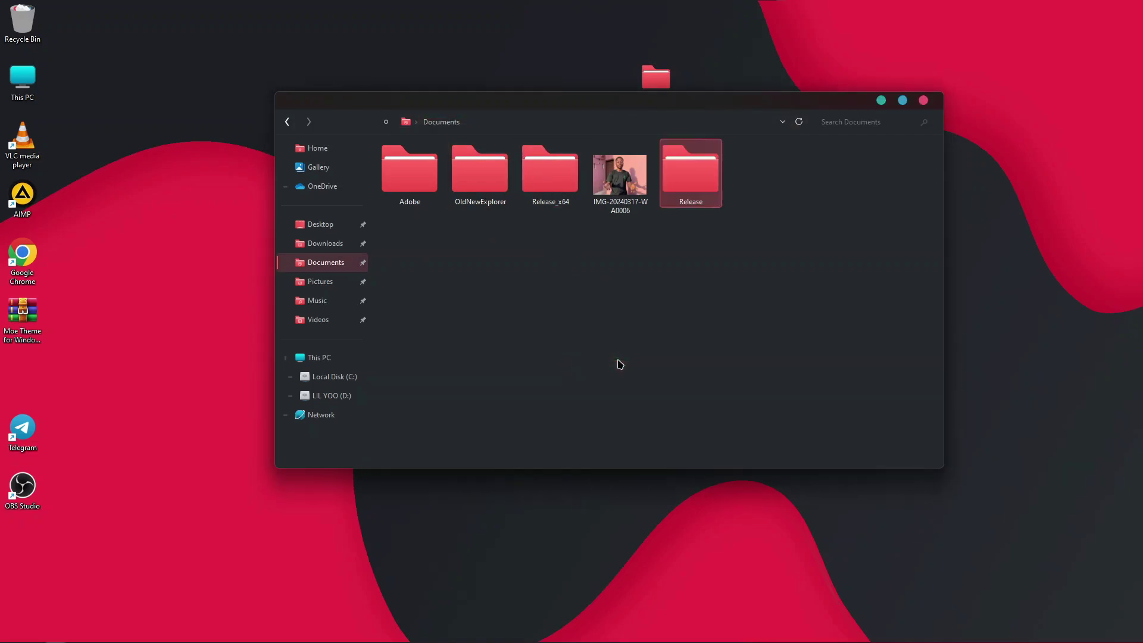
{"action": "double_click", "coordinate": [690, 172]}
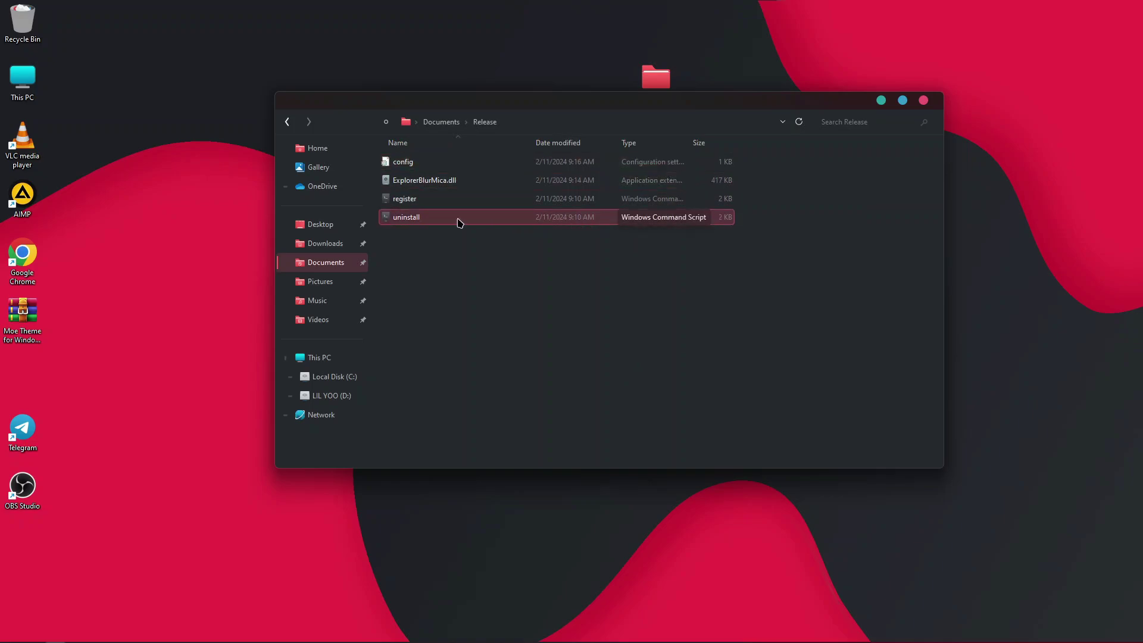
Run the register script as administrator, acknowledge the ExplorerBlurMica.dll registration, and close the console.
{"action": "left_click", "coordinate": [427, 203]}
{"action": "right_click", "coordinate": [426, 203]}
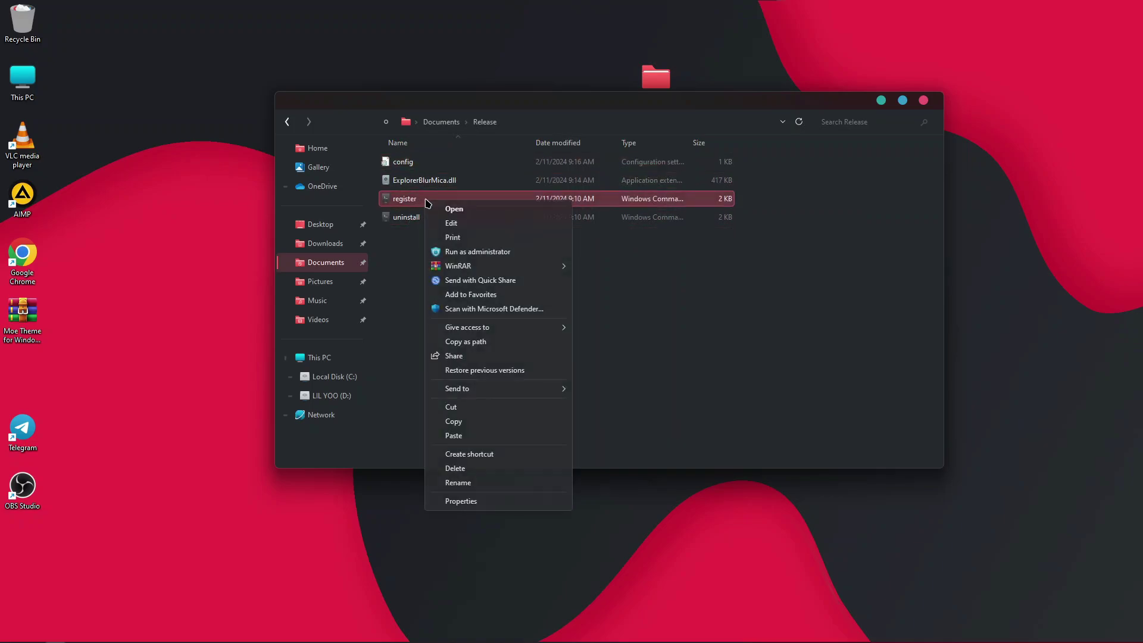
{"action": "left_click", "coordinate": [488, 250]}
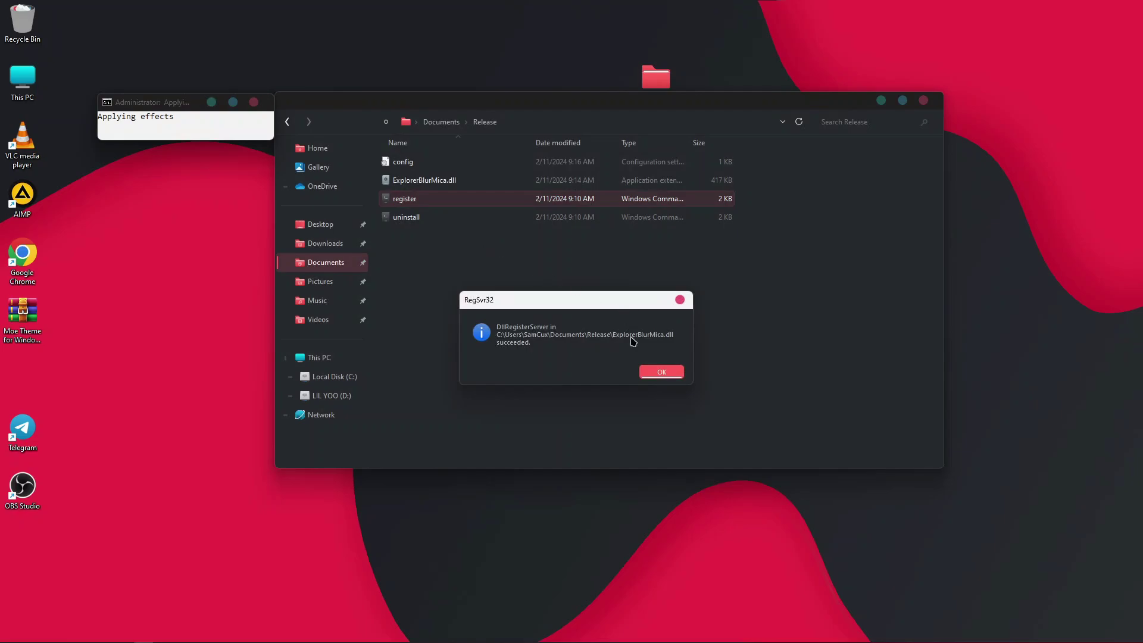
{"action": "left_click", "coordinate": [661, 372]}
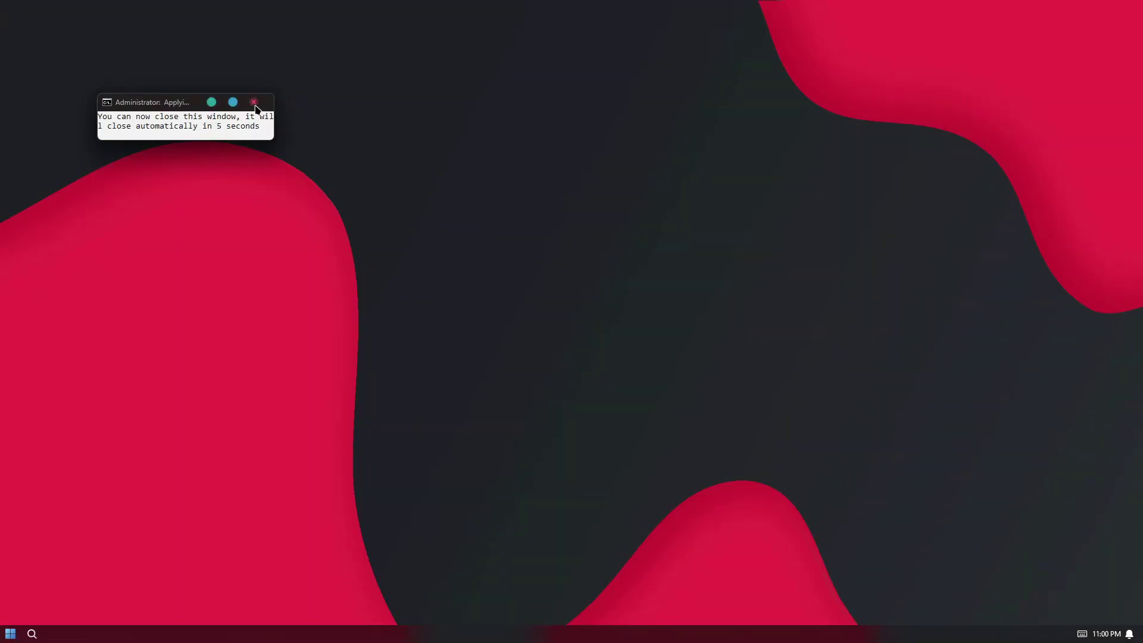
{"action": "left_click", "coordinate": [254, 103]}
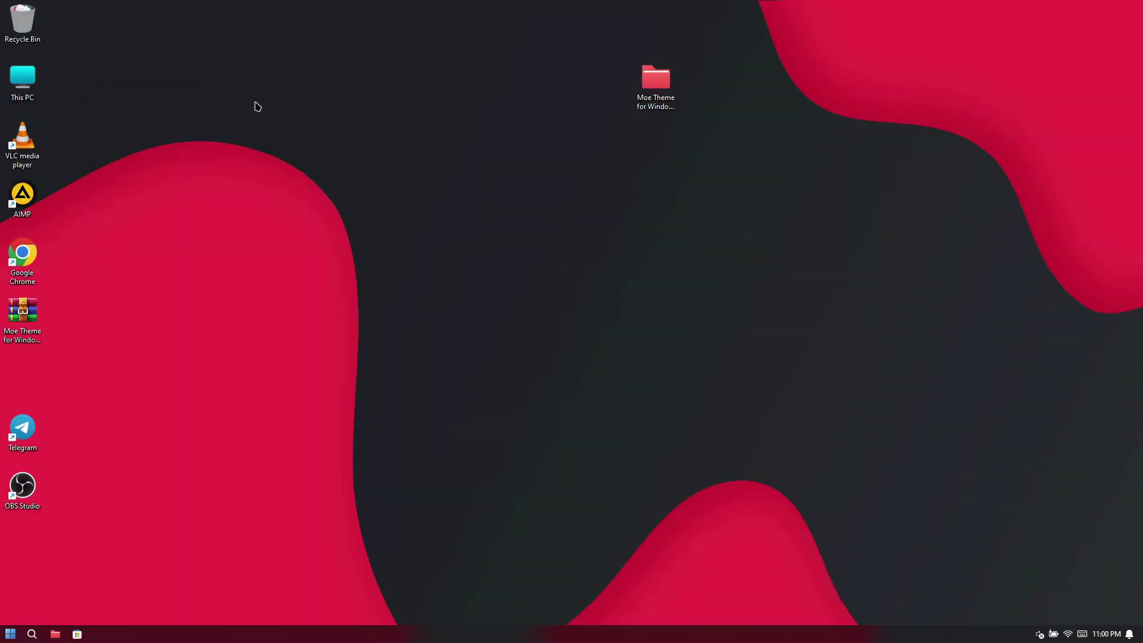
Reopen the Moe Theme for Windows 11 by SamCux folder and move the blurred Explorer window lower.
{"action": "left_click", "coordinate": [650, 103]}
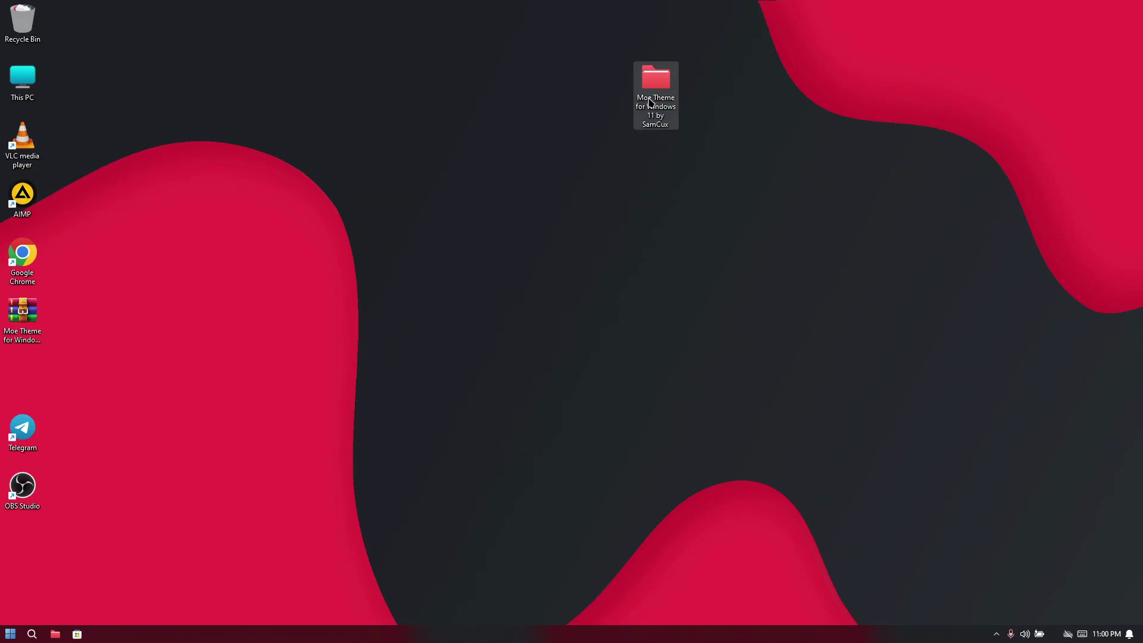
{"action": "double_click", "coordinate": [650, 103]}
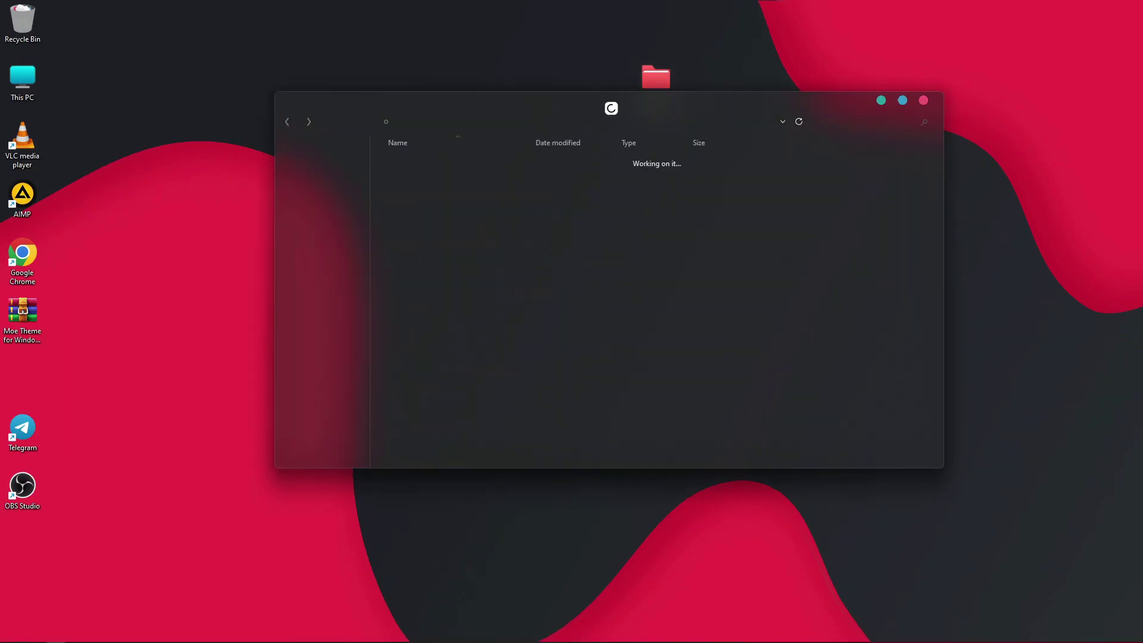
{"action": "mouse_move", "coordinate": [614, 111]}
{"action": "left_mouse_down"}
{"action": "mouse_move", "coordinate": [360, 177]}
{"action": "mouse_move", "coordinate": [409, 229]}
{"action": "mouse_move", "coordinate": [405, 192]}
{"action": "mouse_move", "coordinate": [381, 230]}
{"action": "mouse_move", "coordinate": [471, 298]}
{"action": "mouse_move", "coordinate": [671, 210]}
{"action": "mouse_move", "coordinate": [493, 186]}
{"action": "mouse_move", "coordinate": [551, 215]}
{"action": "mouse_move", "coordinate": [605, 202]}
{"action": "mouse_move", "coordinate": [613, 122]}
{"action": "mouse_move", "coordinate": [515, 186]}
{"action": "mouse_move", "coordinate": [596, 103]}
{"action": "left_mouse_up"}
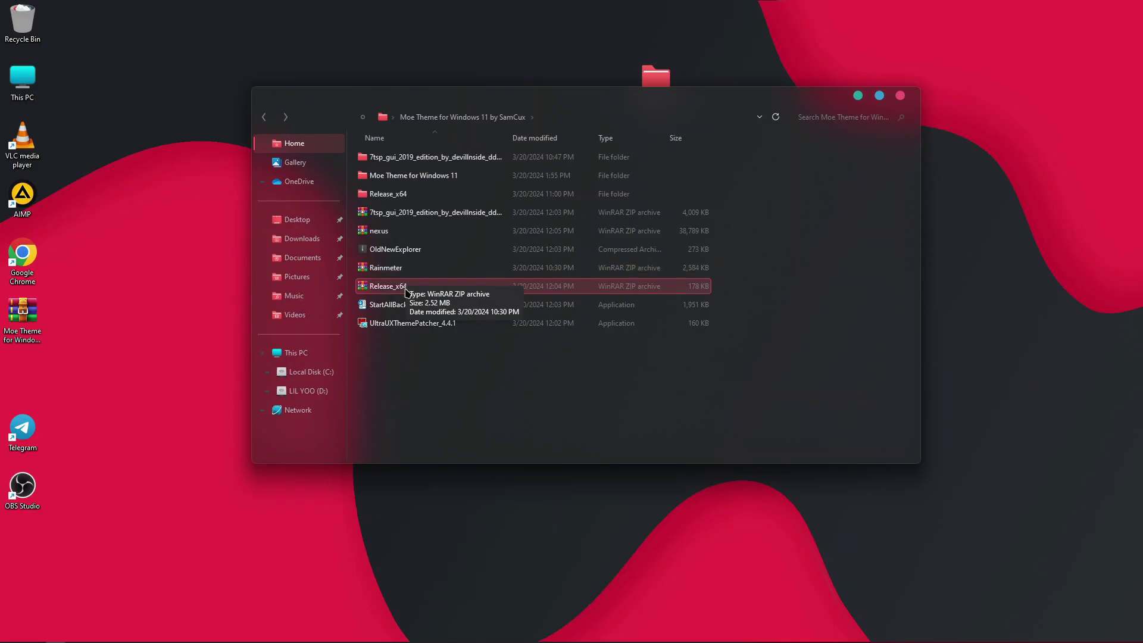
Extract the Rainmeter archive into its own folder and open it.
{"action": "left_click", "coordinate": [398, 268]}
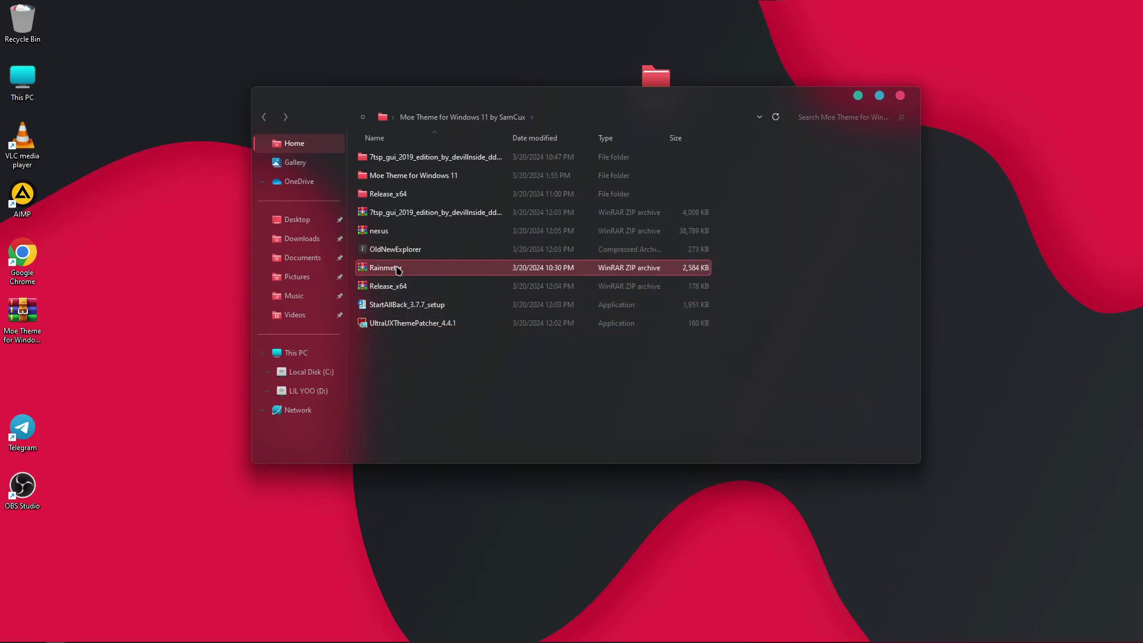
{"action": "right_click", "coordinate": [405, 272]}
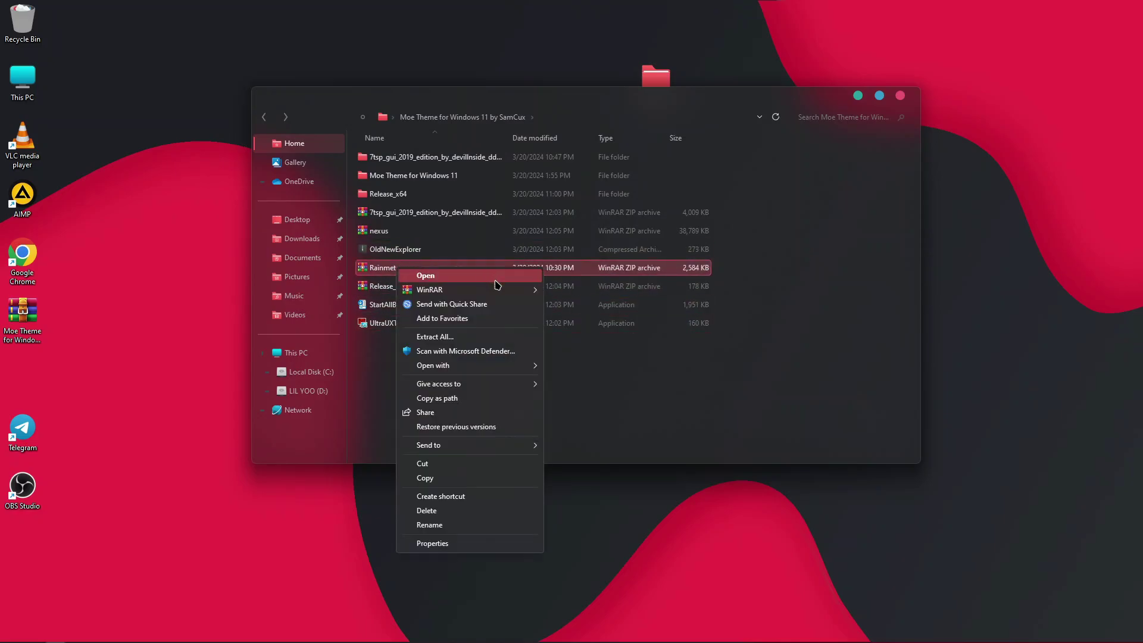
{"action": "left_click", "coordinate": [419, 279]}
{"action": "double_click", "coordinate": [392, 200]}
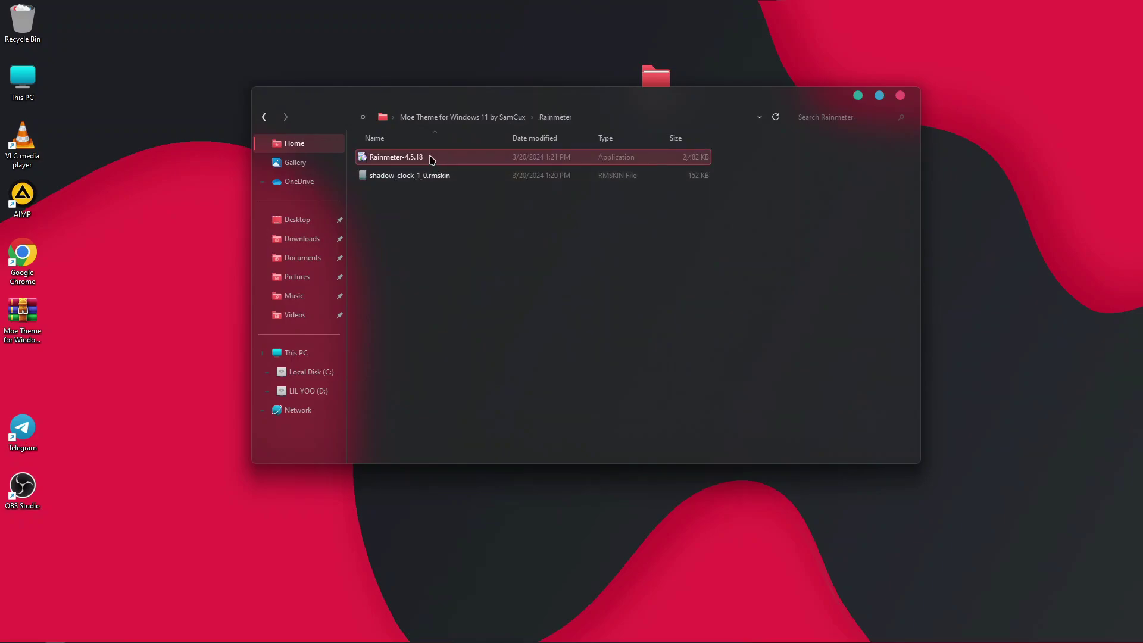
Install Rainmeter 4.5.18 with default options and finish setup to launch it.
{"action": "left_click", "coordinate": [403, 159]}
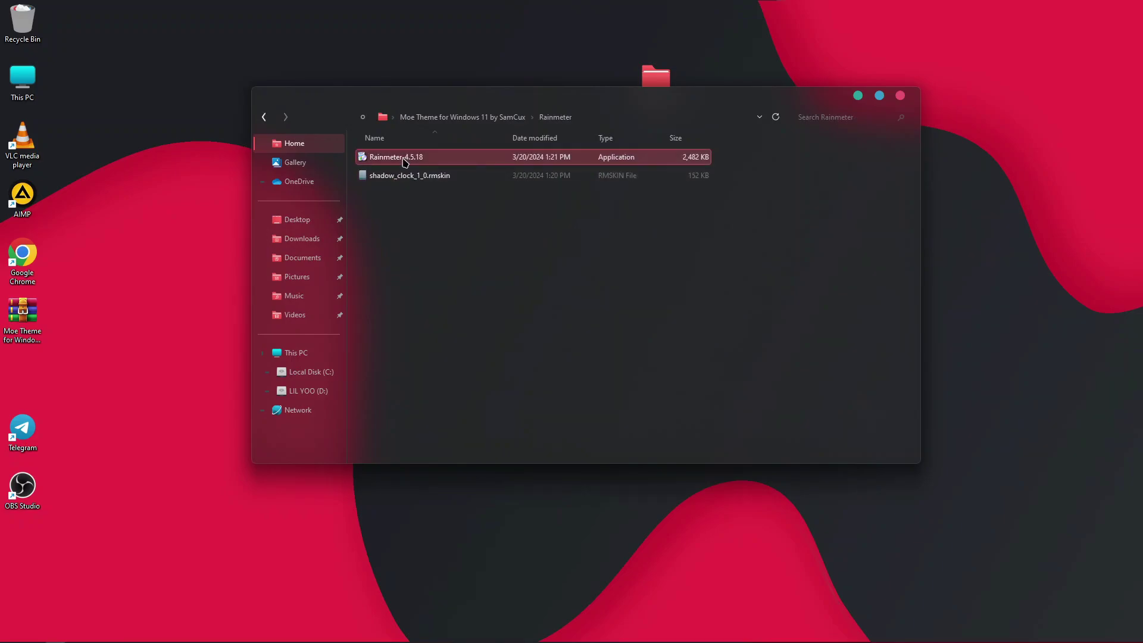
{"action": "double_click", "coordinate": [404, 159]}
{"action": "left_click", "coordinate": [640, 422]}
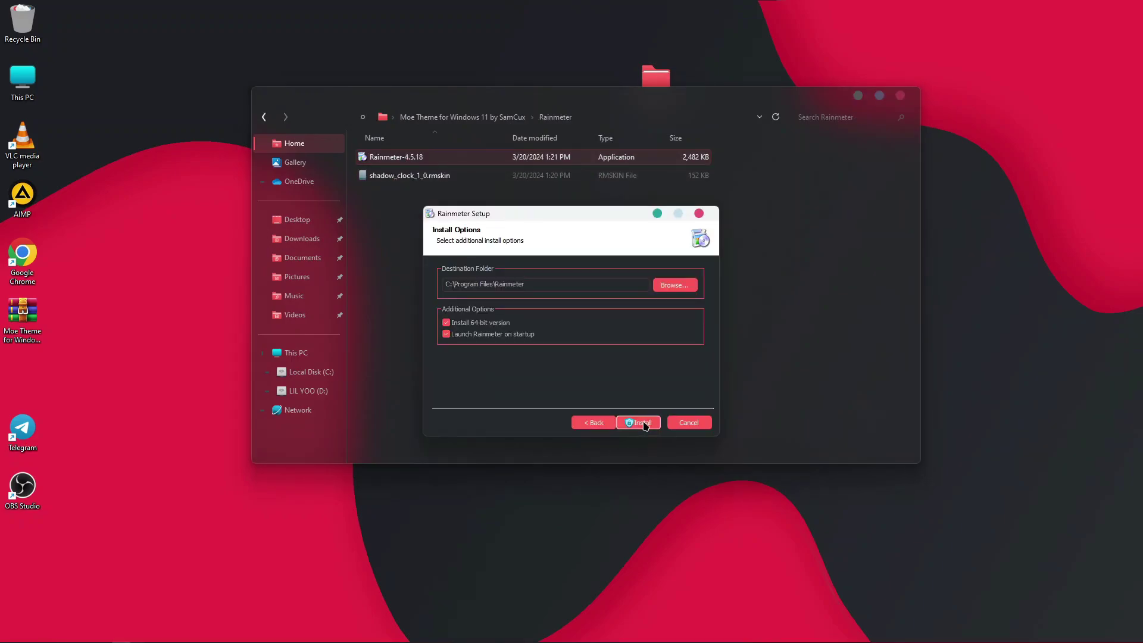
{"action": "left_click", "coordinate": [642, 423]}
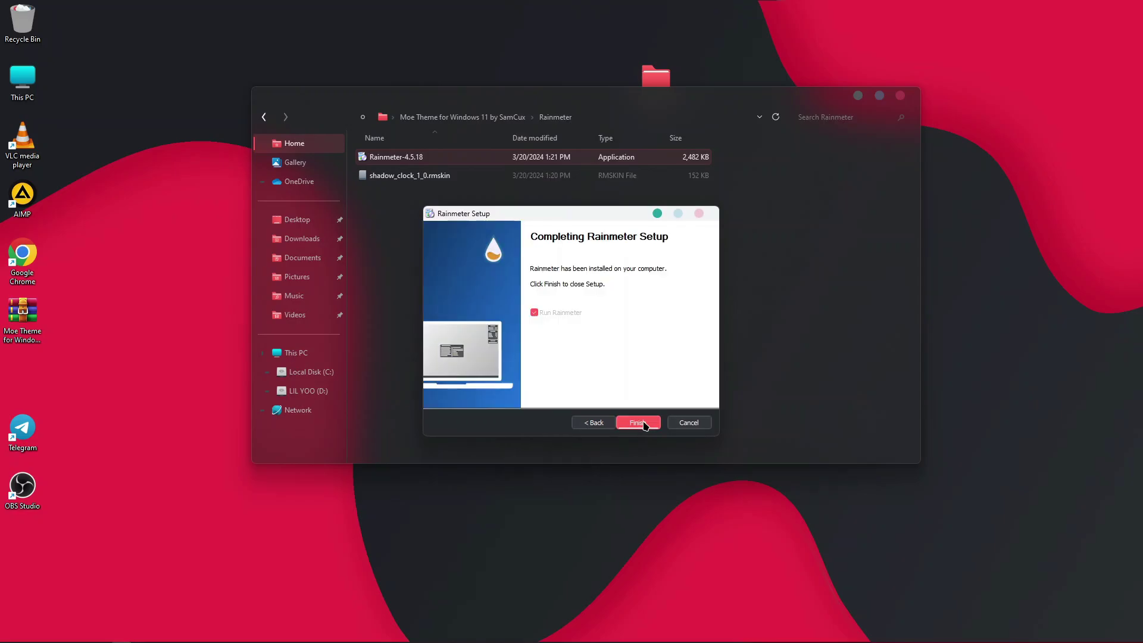
{"action": "left_click", "coordinate": [639, 423]}
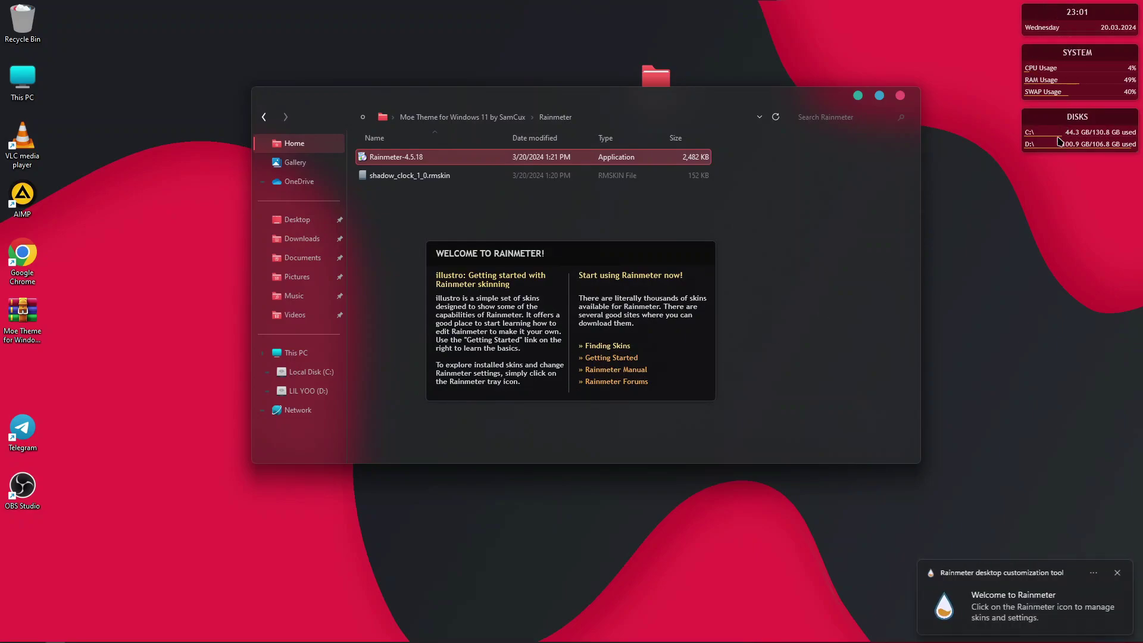
Unload the default welcome, DISKS, SYSTEM and clock illustro skins from the desktop.
{"action": "right_click", "coordinate": [648, 320]}
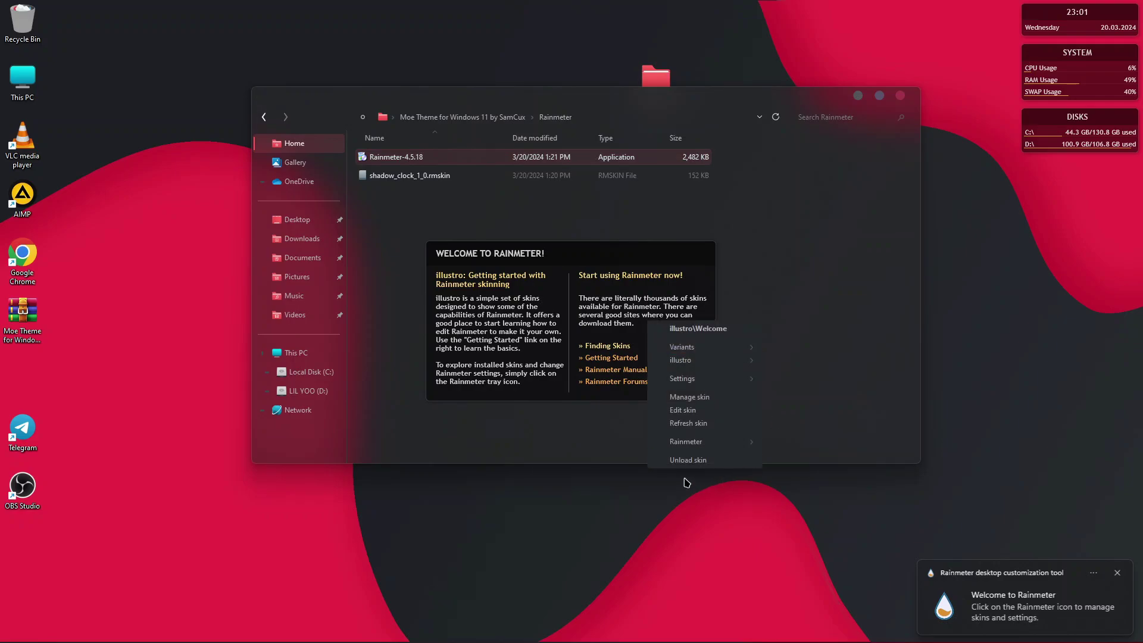
{"action": "left_click", "coordinate": [700, 462]}
{"action": "right_click", "coordinate": [1053, 143]}
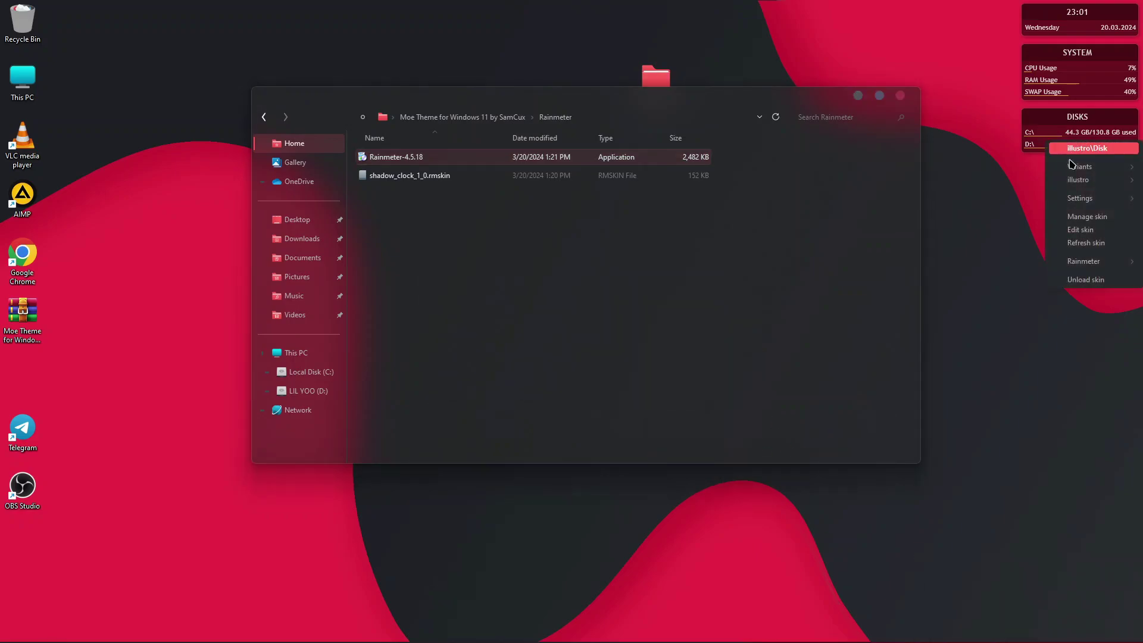
{"action": "left_click", "coordinate": [1079, 280]}
{"action": "right_click", "coordinate": [1085, 65]}
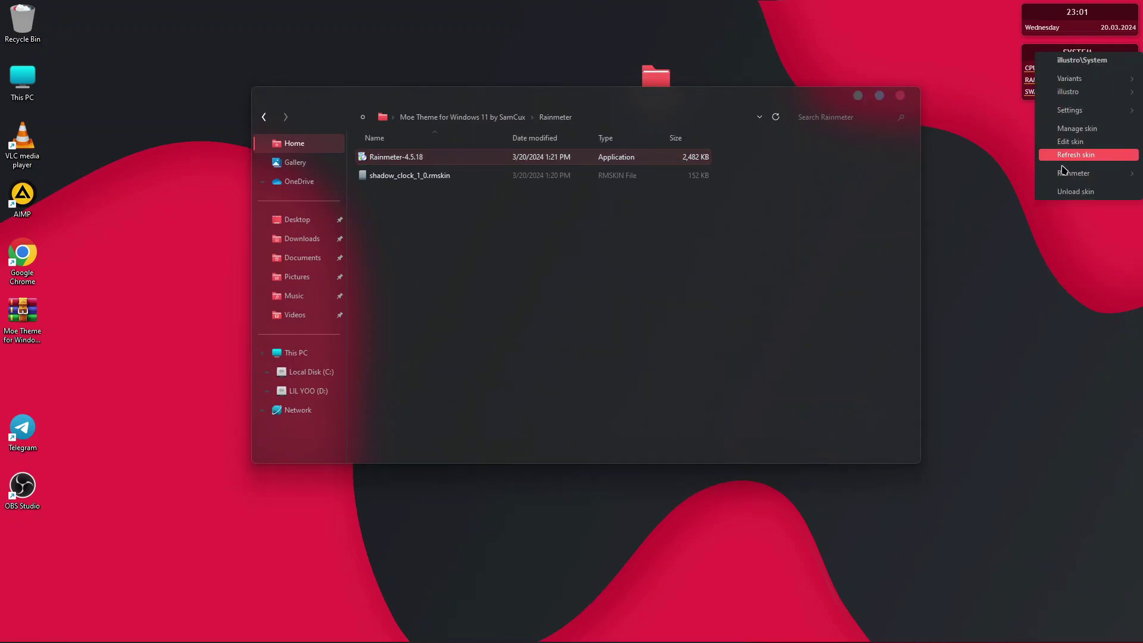
{"action": "left_click", "coordinate": [1072, 191]}
{"action": "right_click", "coordinate": [1078, 18]}
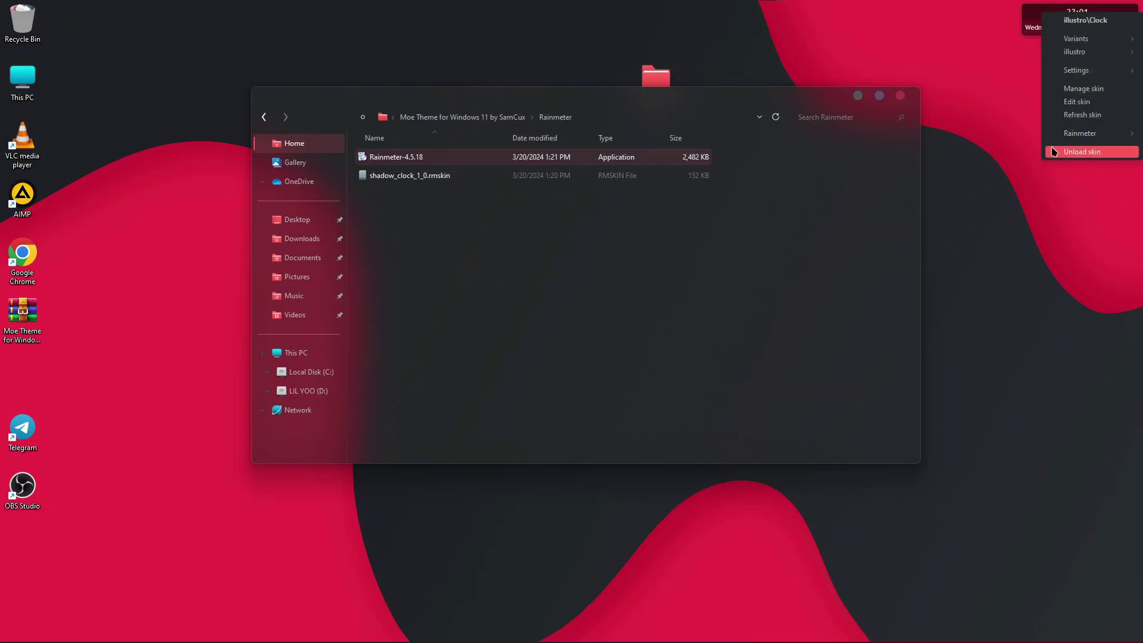
{"action": "left_click", "coordinate": [1072, 152]}
Install the shadow_clock_1_0.rmskin package and position the Shadow Clock near the screen centre.
{"action": "left_click", "coordinate": [419, 181]}
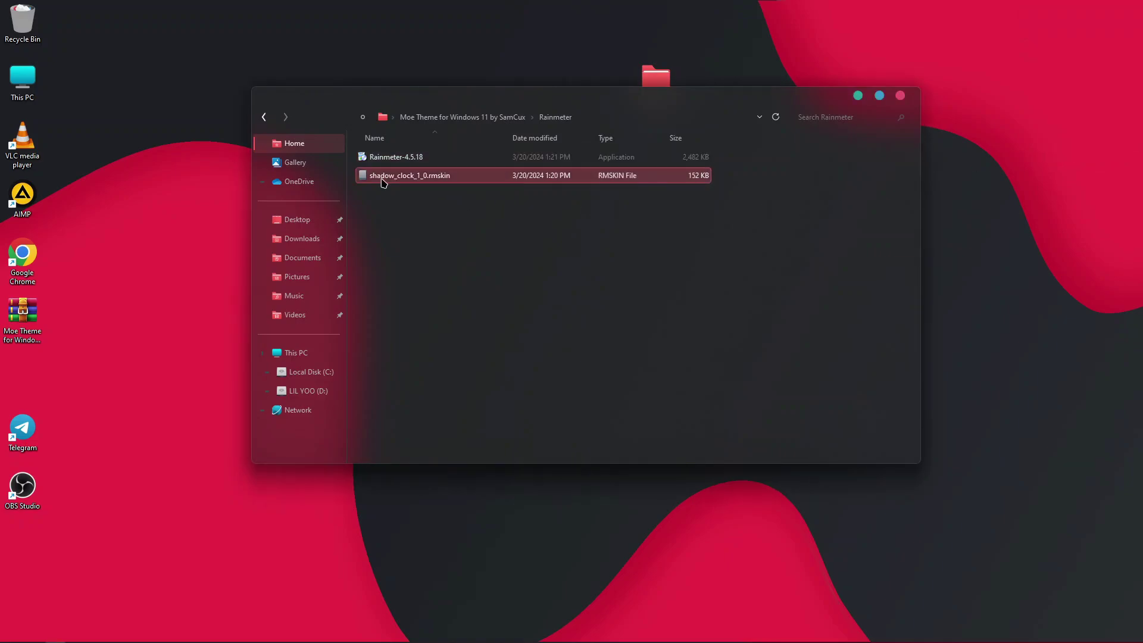
{"action": "double_click", "coordinate": [384, 178]}
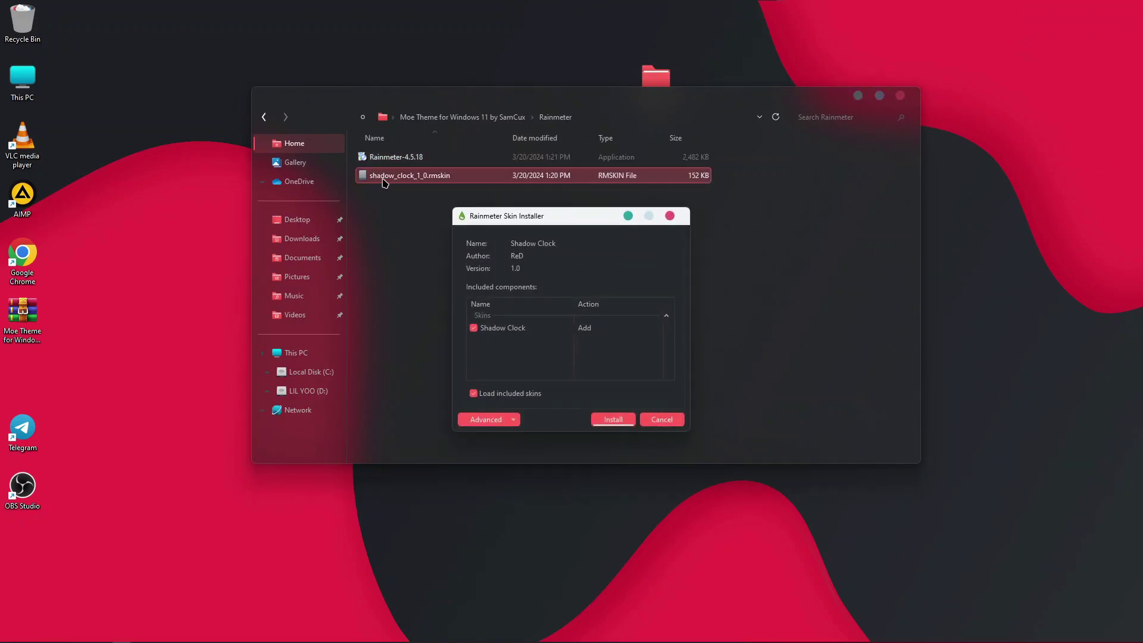
{"action": "left_click", "coordinate": [615, 419]}
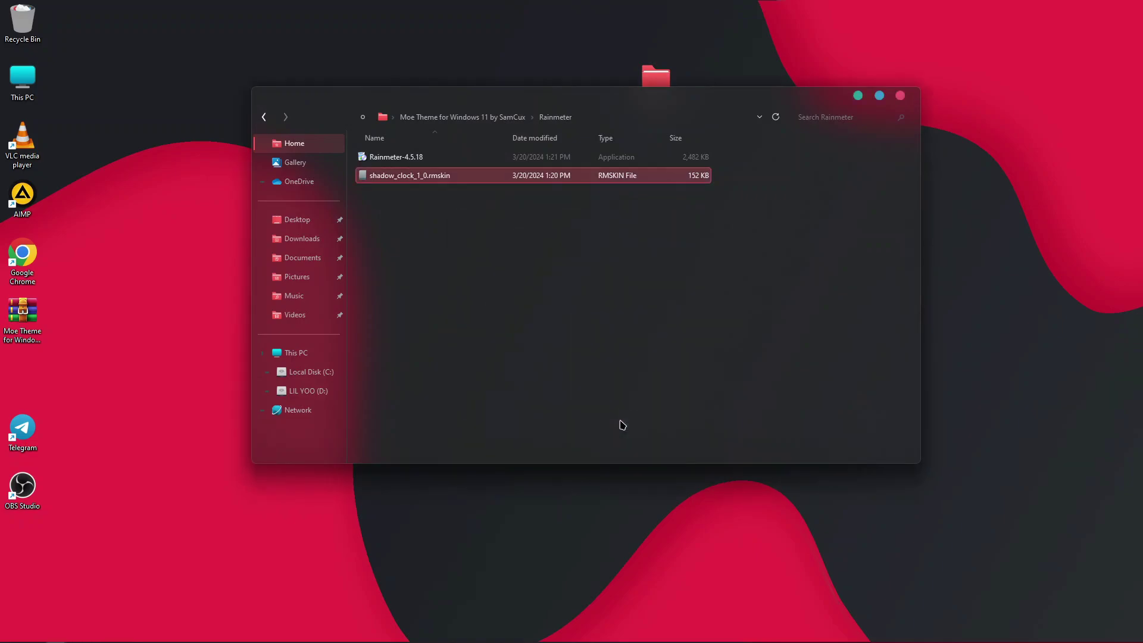
{"action": "left_click_drag", "start_coordinate": [80, 64], "coordinate": [541, 321]}
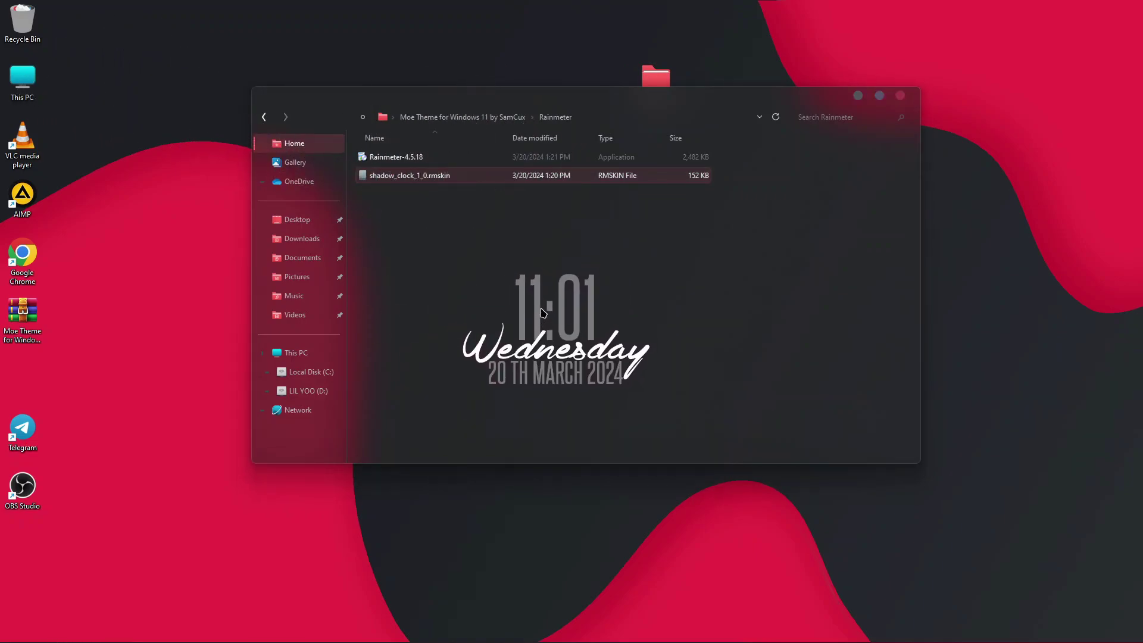
{"action": "left_click", "coordinate": [900, 96]}
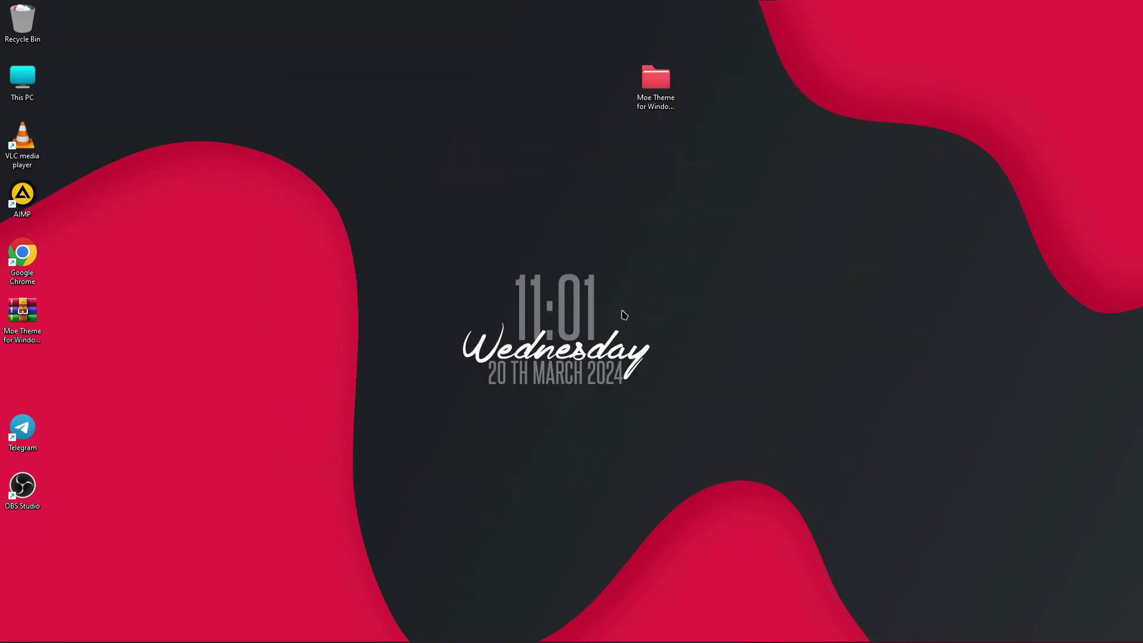
{"action": "left_click_drag", "start_coordinate": [574, 359], "coordinate": [572, 336]}
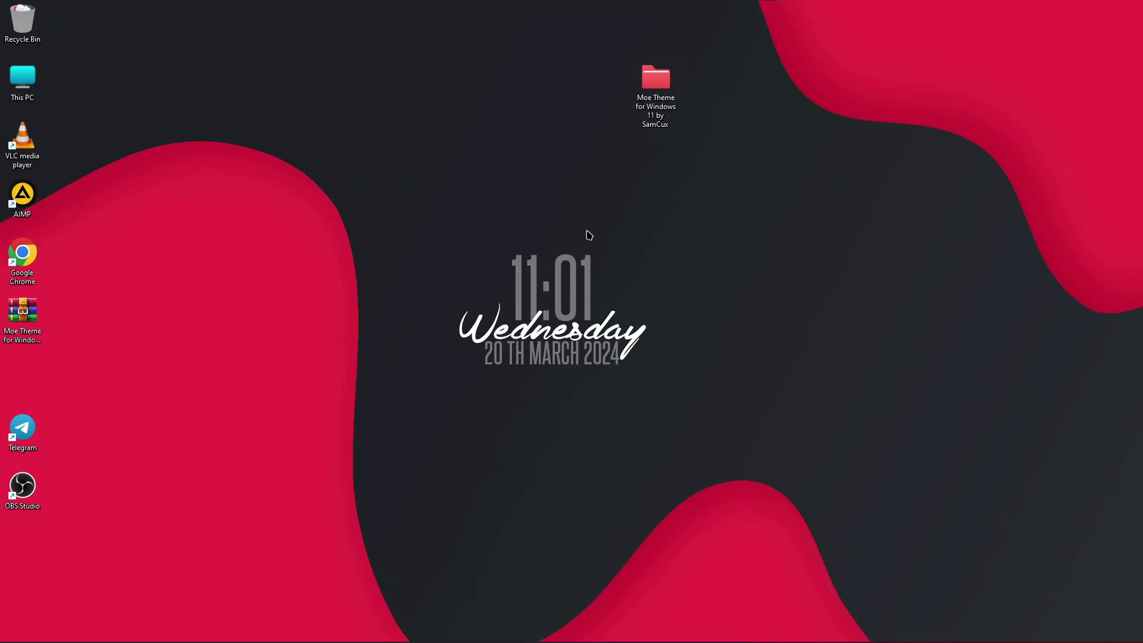
{"action": "double_click", "coordinate": [647, 101]}
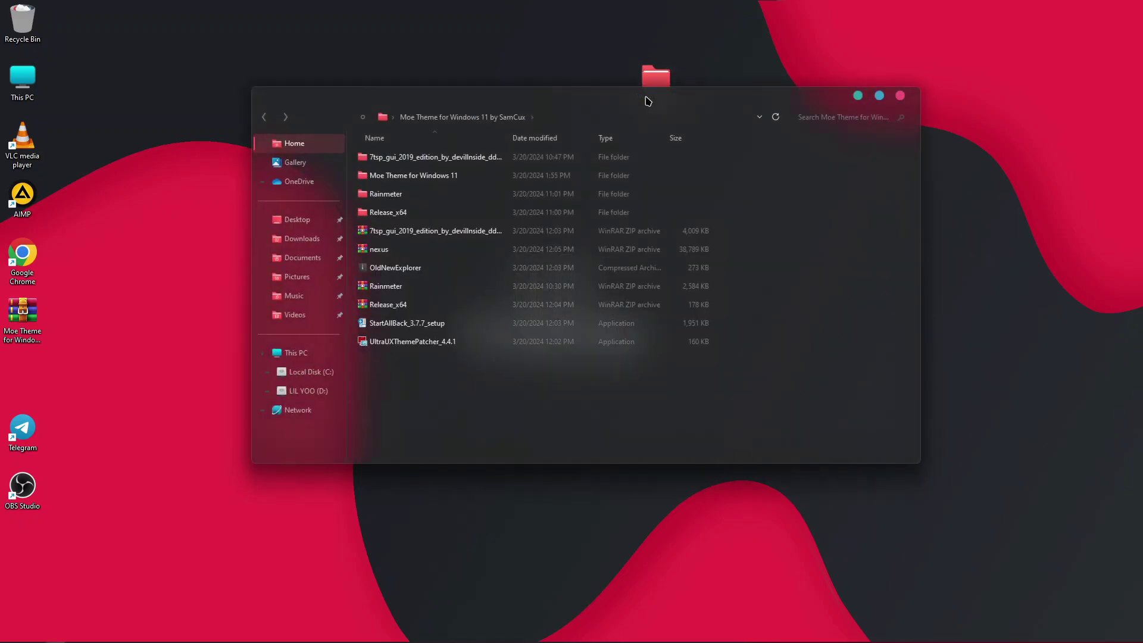
Extract the nexus archive into its own nexus folder using WinRAR.
{"action": "left_click", "coordinate": [412, 268]}
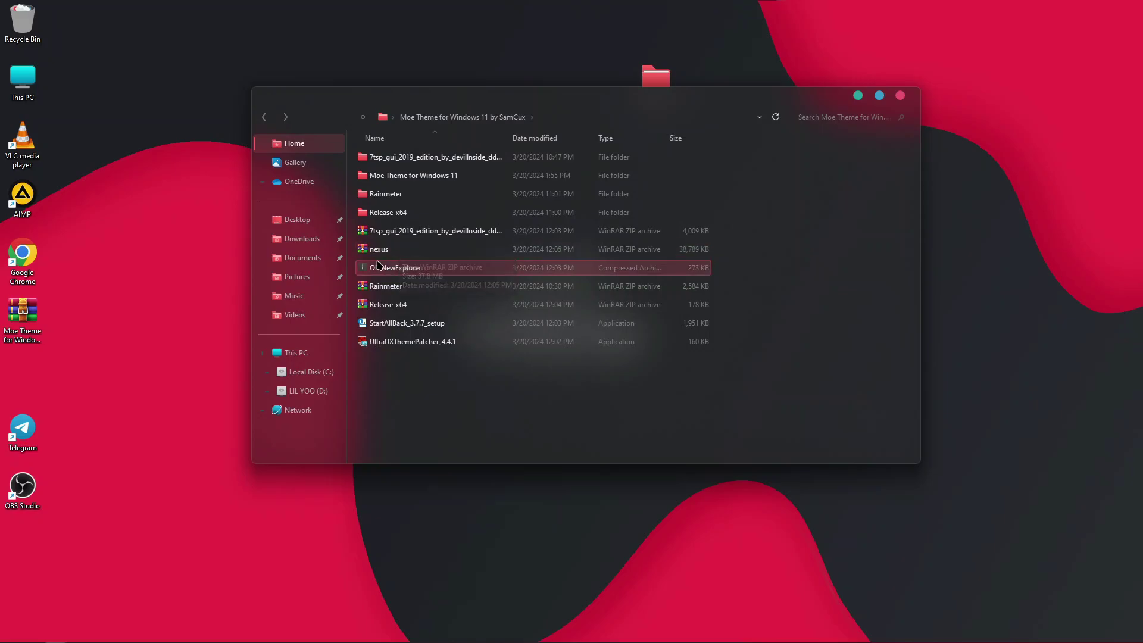
{"action": "right_click", "coordinate": [433, 254]}
{"action": "mouse_move", "coordinate": [508, 278]}
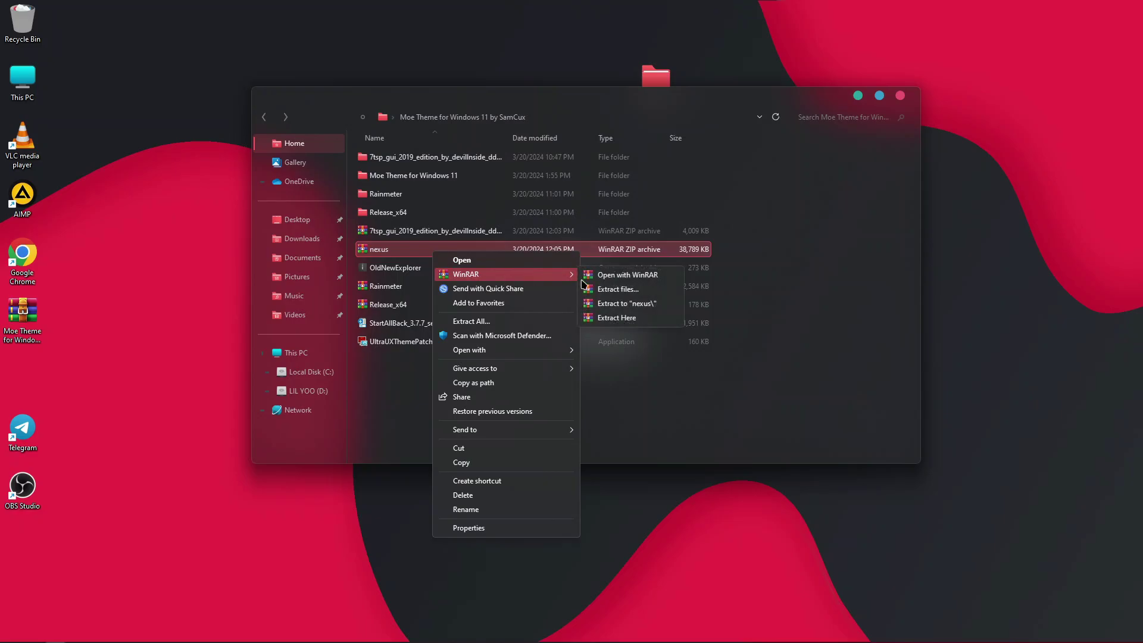
{"action": "left_click", "coordinate": [627, 303]}
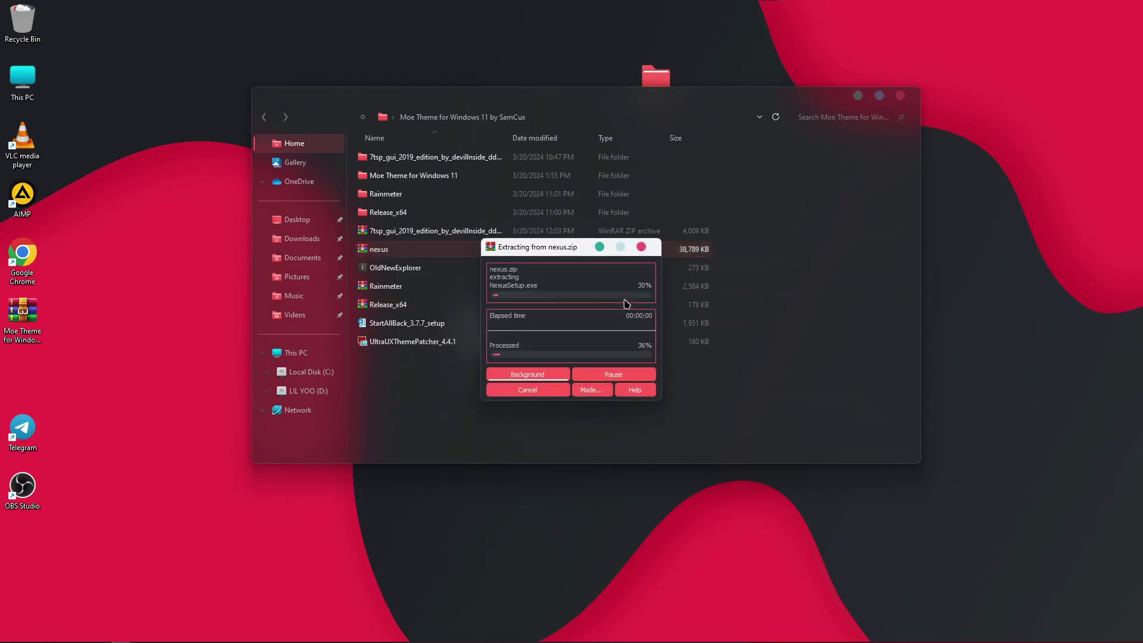
Run NexusSetup from the nexus folder, install it in English with default settings, and launch Nexus.
{"action": "double_click", "coordinate": [375, 194]}
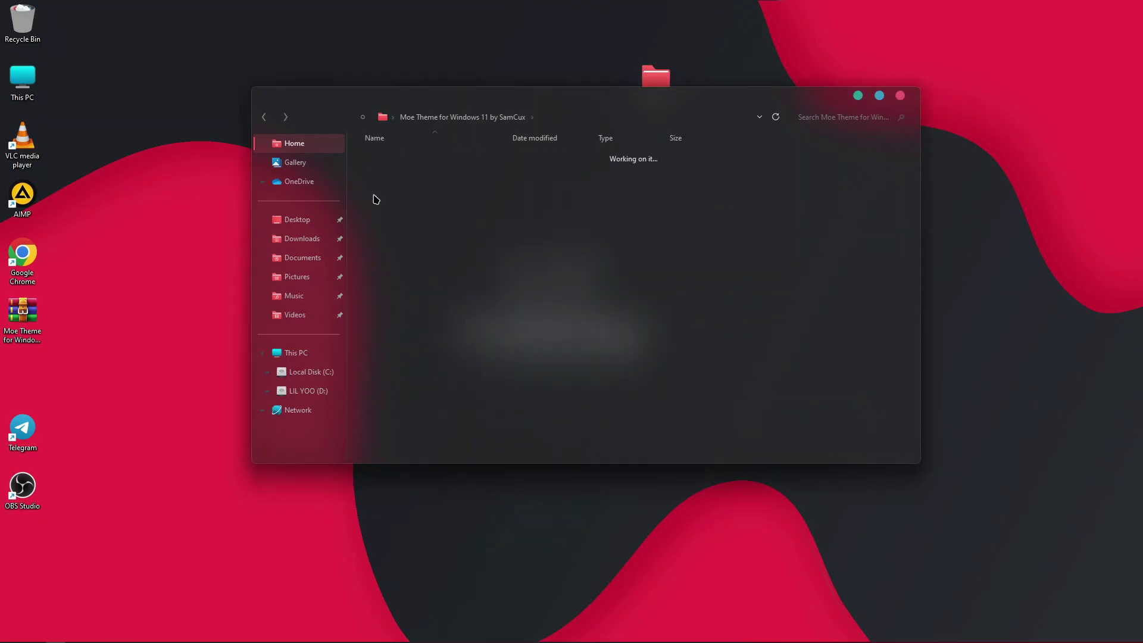
{"action": "double_click", "coordinate": [391, 160]}
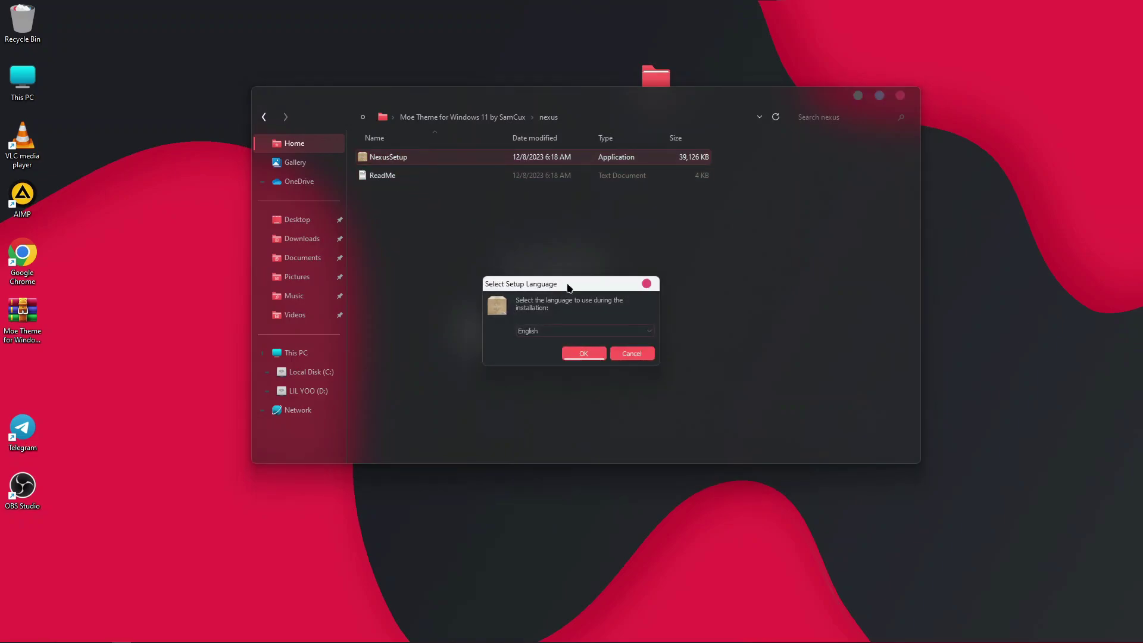
{"action": "left_click", "coordinate": [599, 354]}
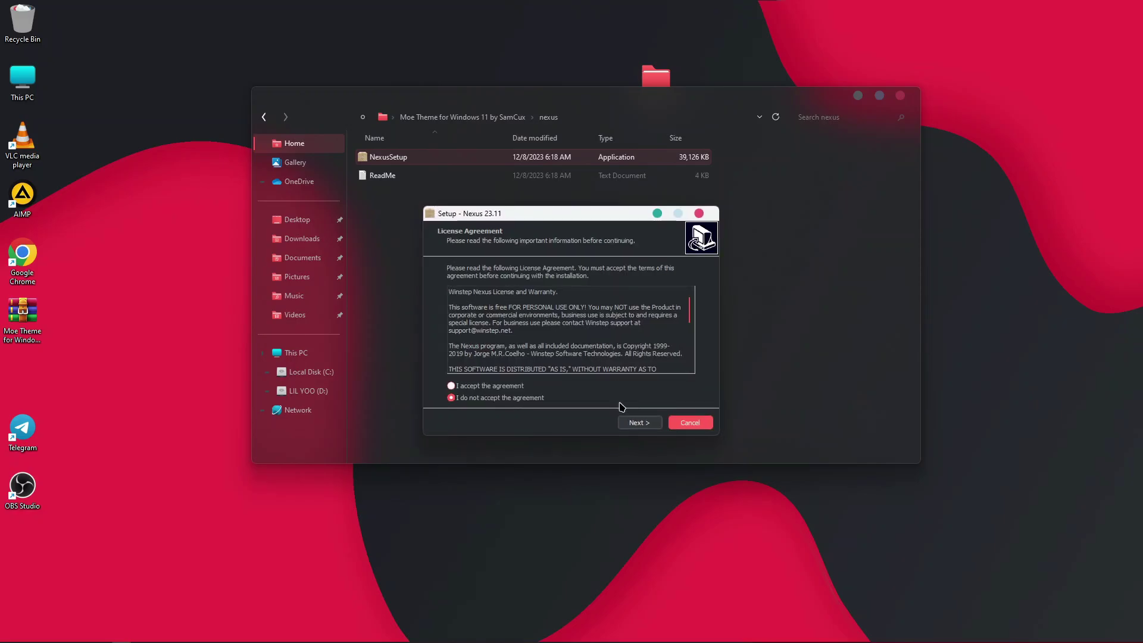
{"action": "left_click", "coordinate": [470, 385]}
{"action": "left_click", "coordinate": [640, 423]}
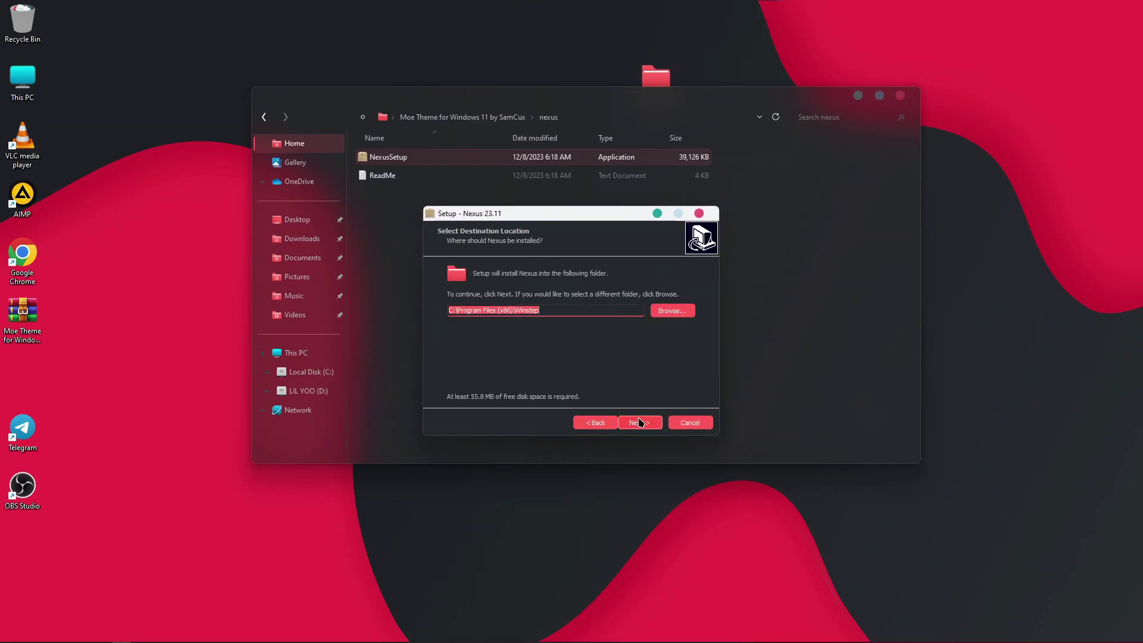
{"action": "left_click", "coordinate": [642, 424]}
{"action": "left_click", "coordinate": [644, 425]}
{"action": "left_click", "coordinate": [644, 426]}
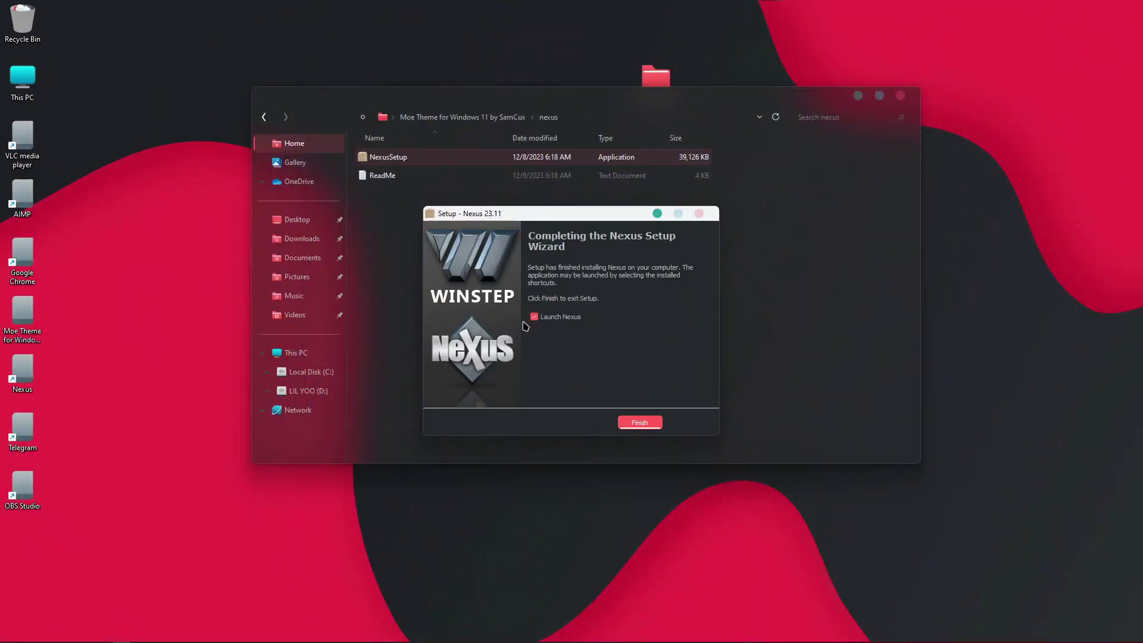
{"action": "left_click", "coordinate": [647, 421]}
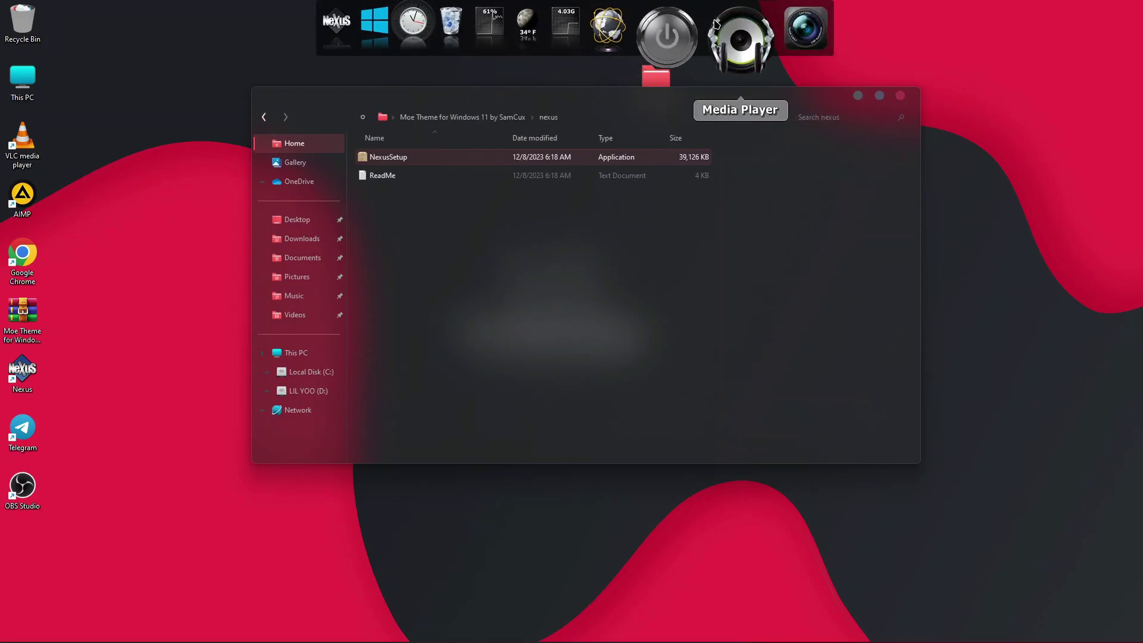
Browse to the theme's Dock folder and copy the Dock Icons folder.
{"action": "left_click", "coordinate": [498, 119]}
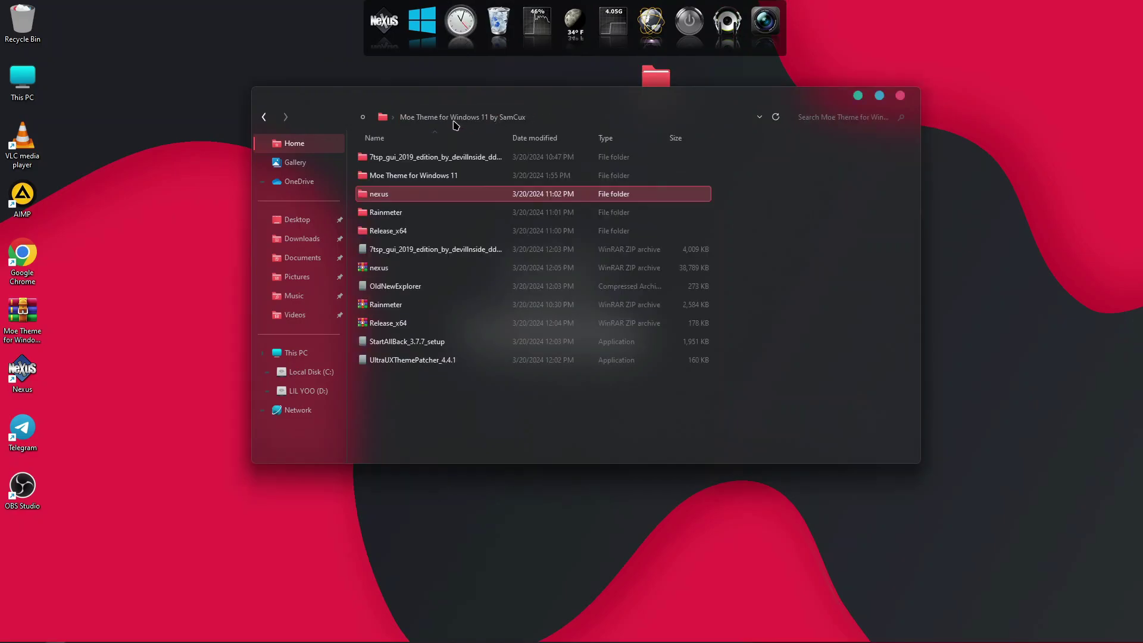
{"action": "left_click", "coordinate": [393, 118]}
{"action": "left_click", "coordinate": [365, 178]}
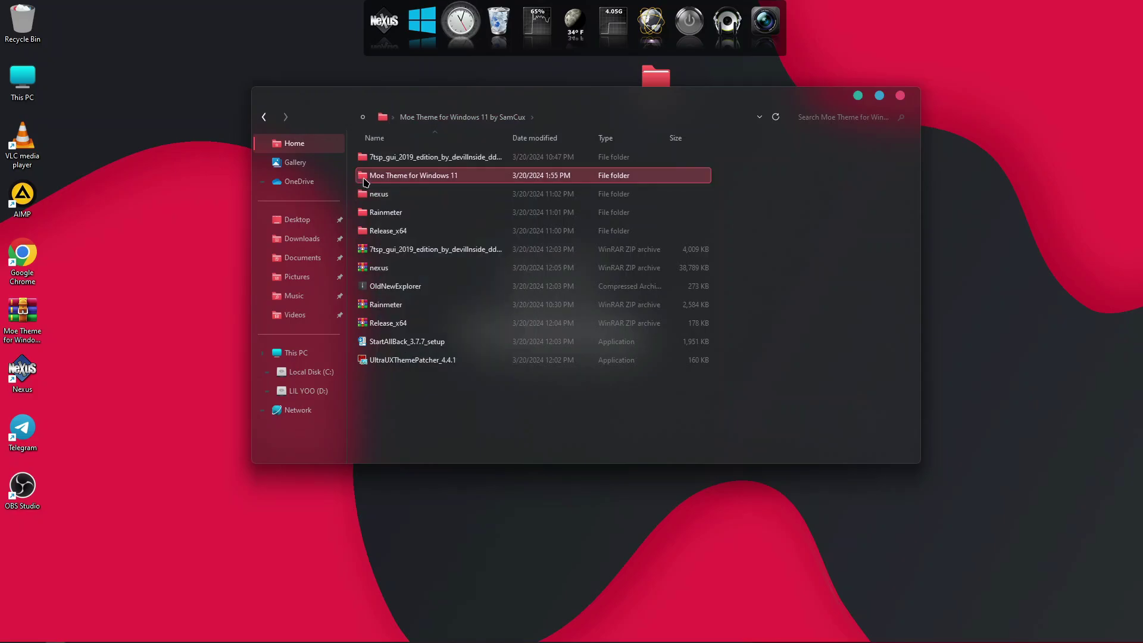
{"action": "double_click", "coordinate": [429, 177]}
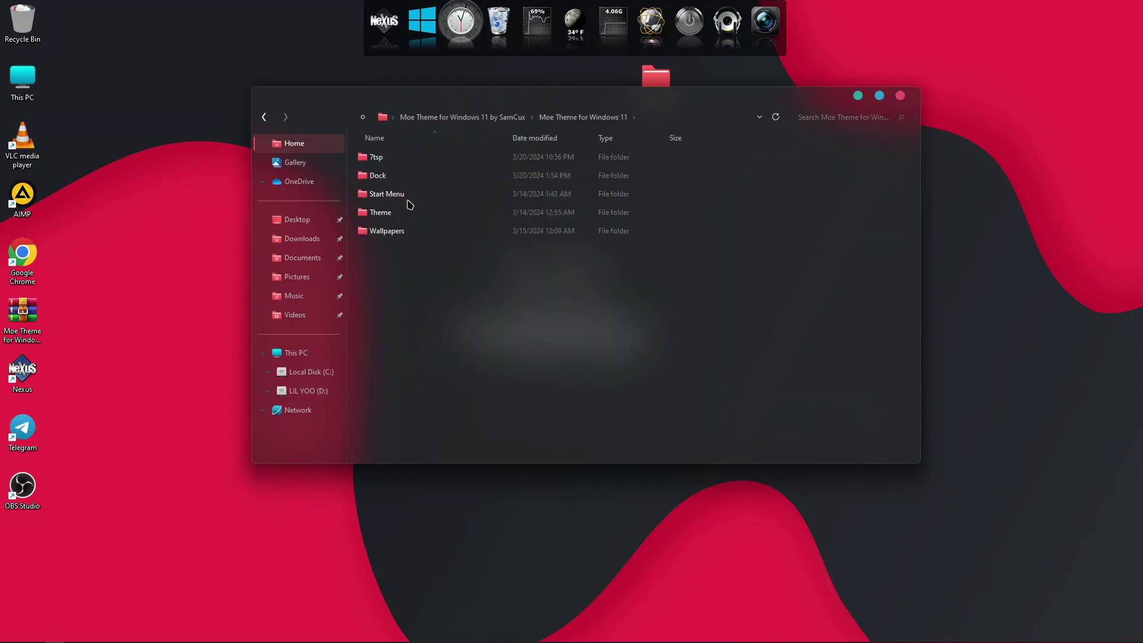
{"action": "double_click", "coordinate": [393, 178]}
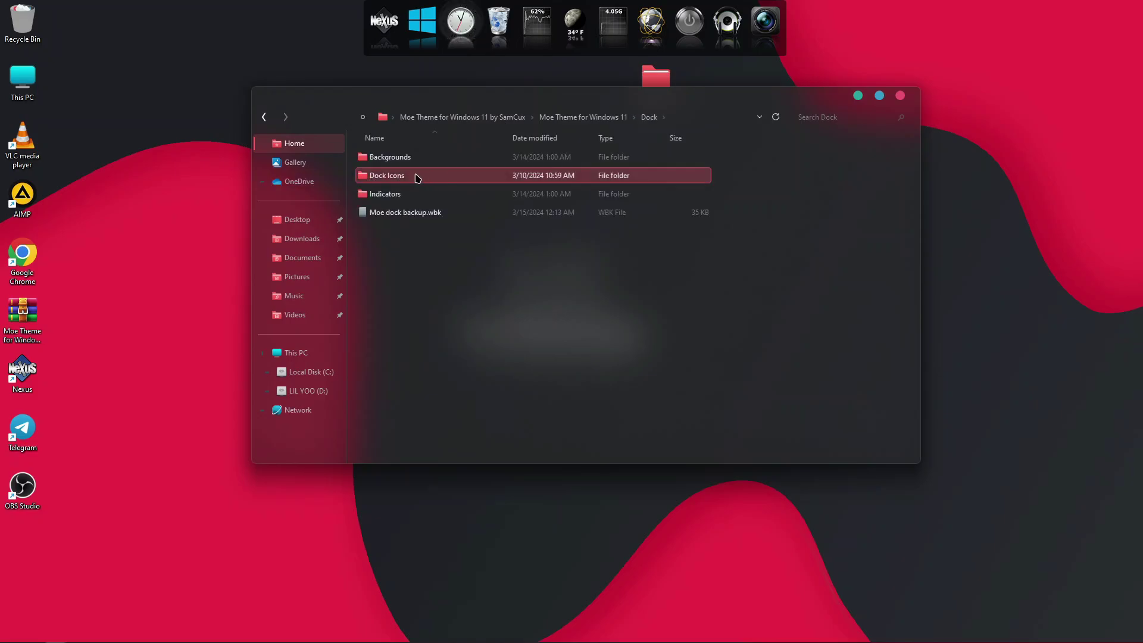
{"action": "double_click", "coordinate": [419, 177]}
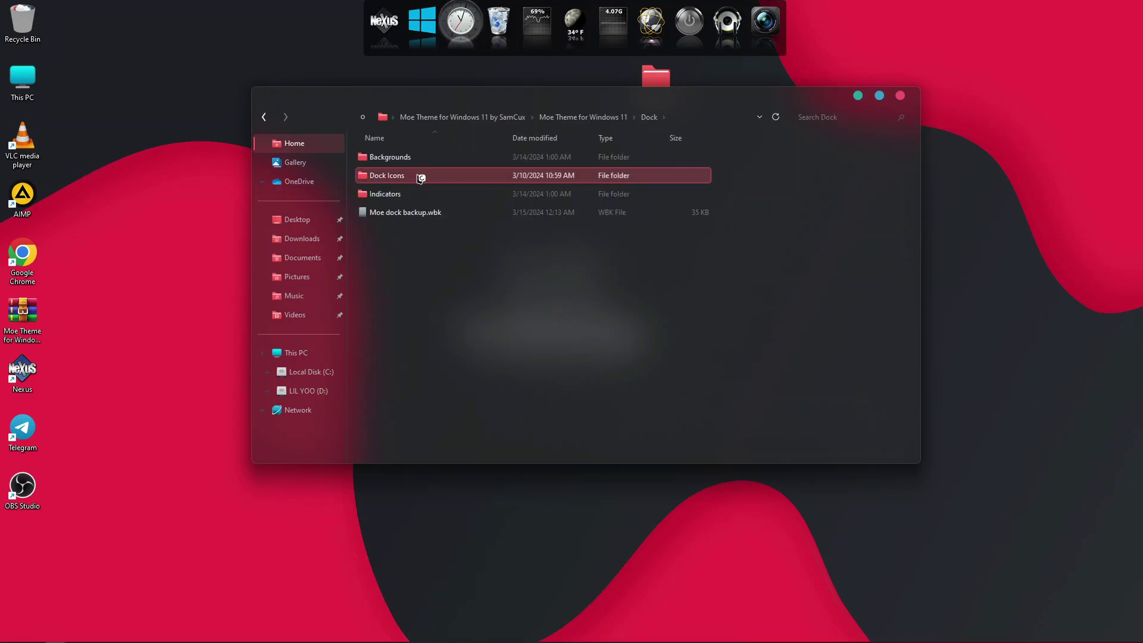
{"action": "right_click", "coordinate": [421, 178]}
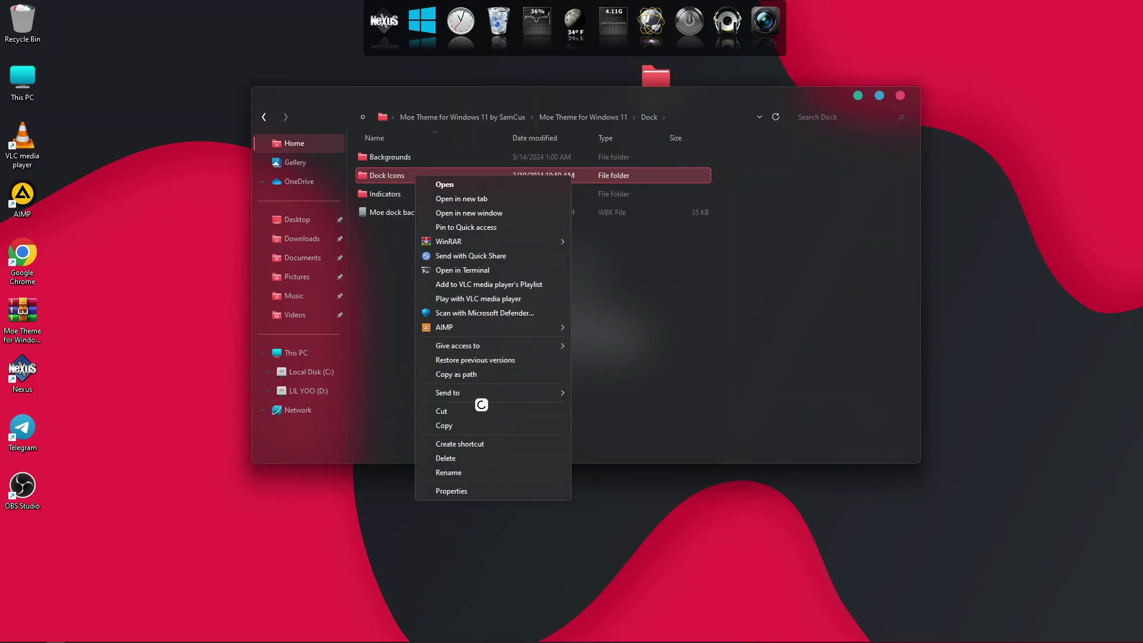
{"action": "left_click", "coordinate": [455, 433]}
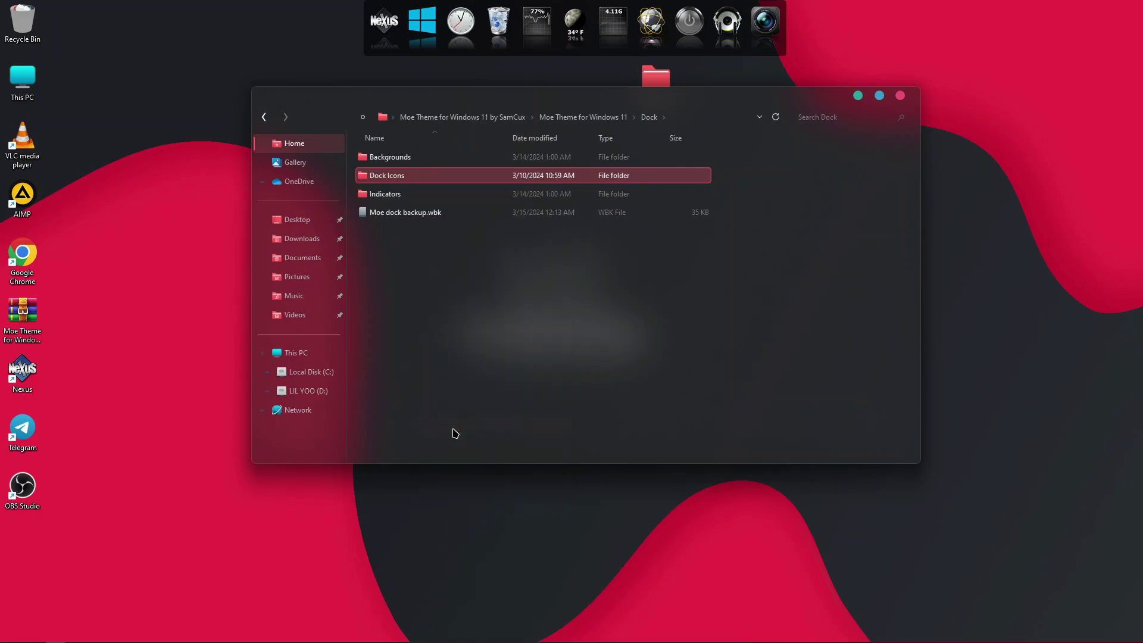
Paste Dock Icons into Local Disk (C:), look through its icons, and return to the theme folder.
{"action": "left_click", "coordinate": [320, 378]}
{"action": "right_click", "coordinate": [530, 373]}
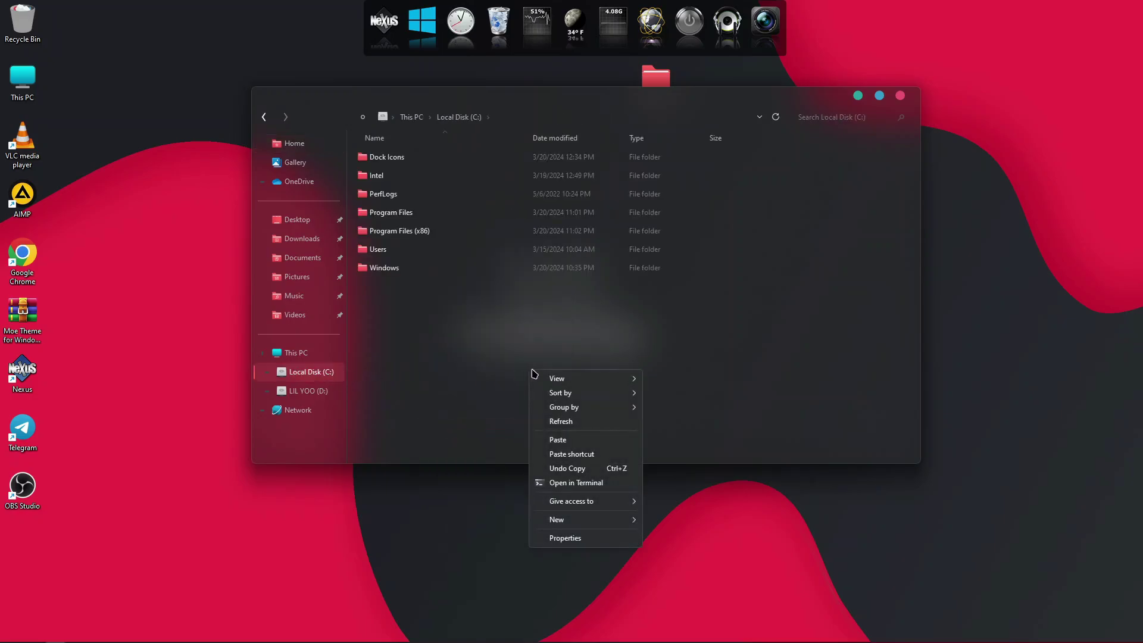
{"action": "left_click", "coordinate": [595, 440]}
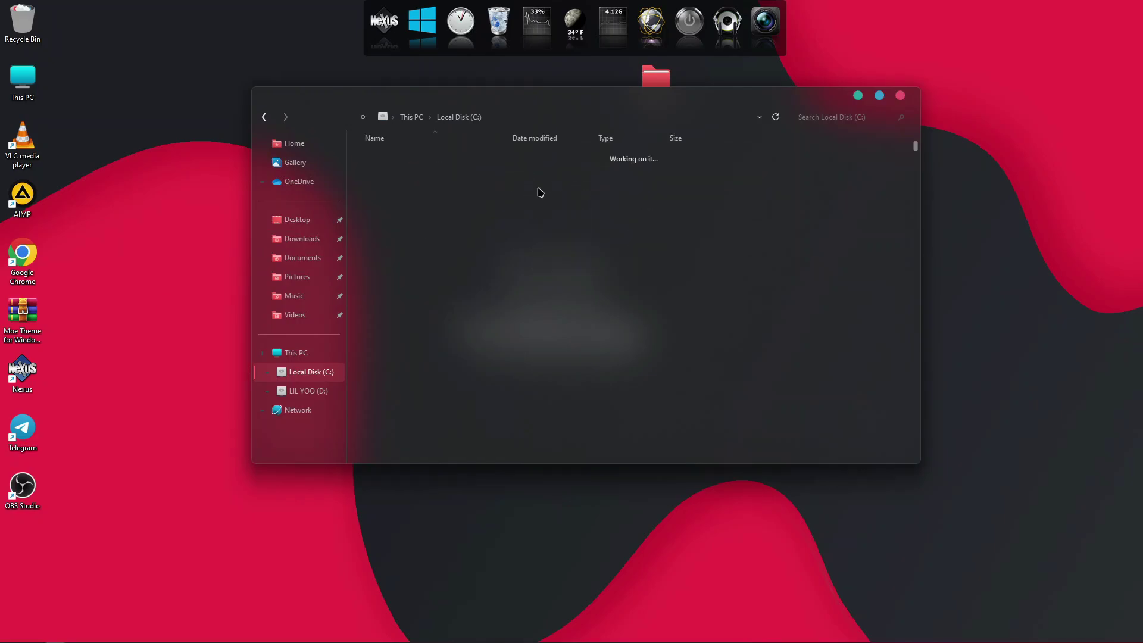
{"action": "scroll", "coordinate": [653, 282], "scroll_direction": "down", "scroll_amount": 2}
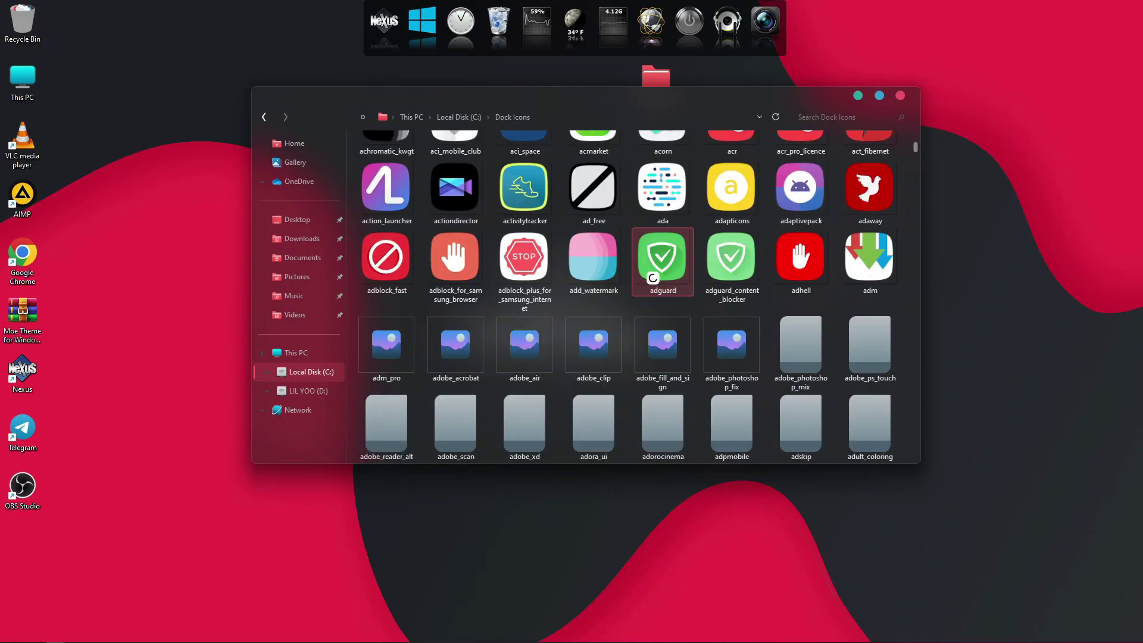
{"action": "scroll", "coordinate": [653, 278], "scroll_direction": "down", "scroll_amount": 8}
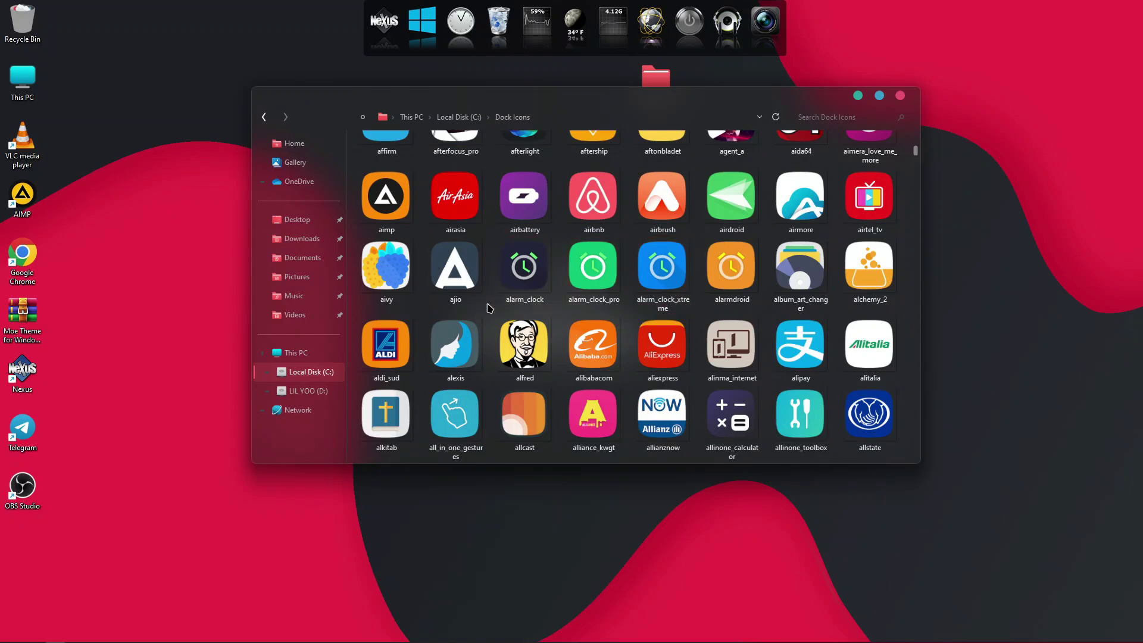
{"action": "scroll", "coordinate": [492, 322], "scroll_direction": "down", "scroll_amount": 3}
{"action": "scroll", "coordinate": [745, 249], "scroll_direction": "down", "scroll_amount": 3}
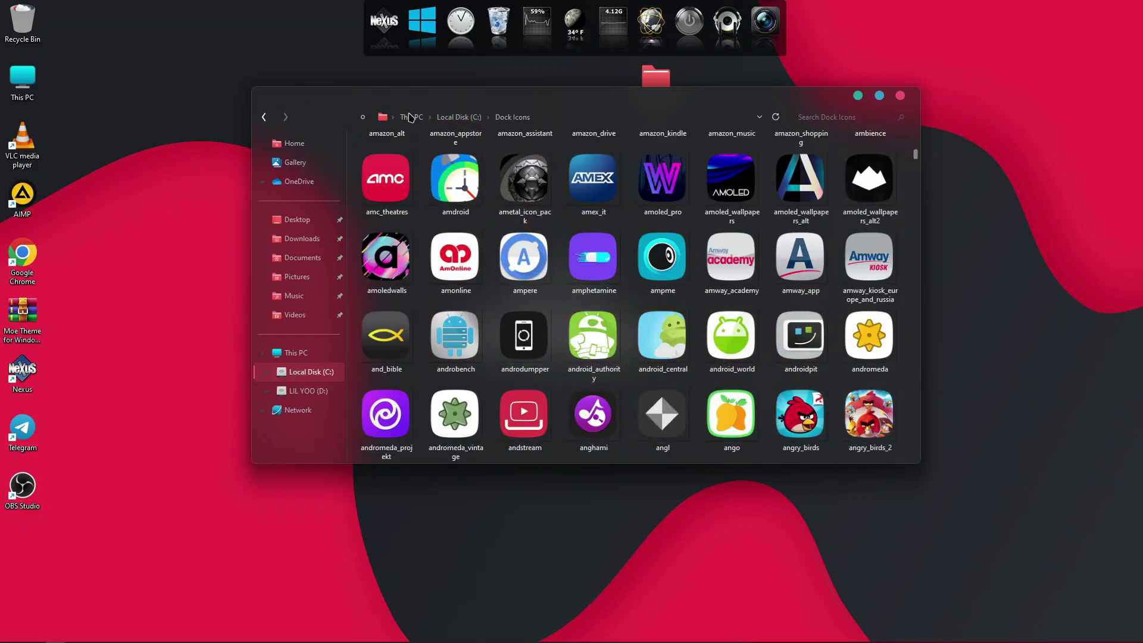
{"action": "left_click", "coordinate": [265, 117]}
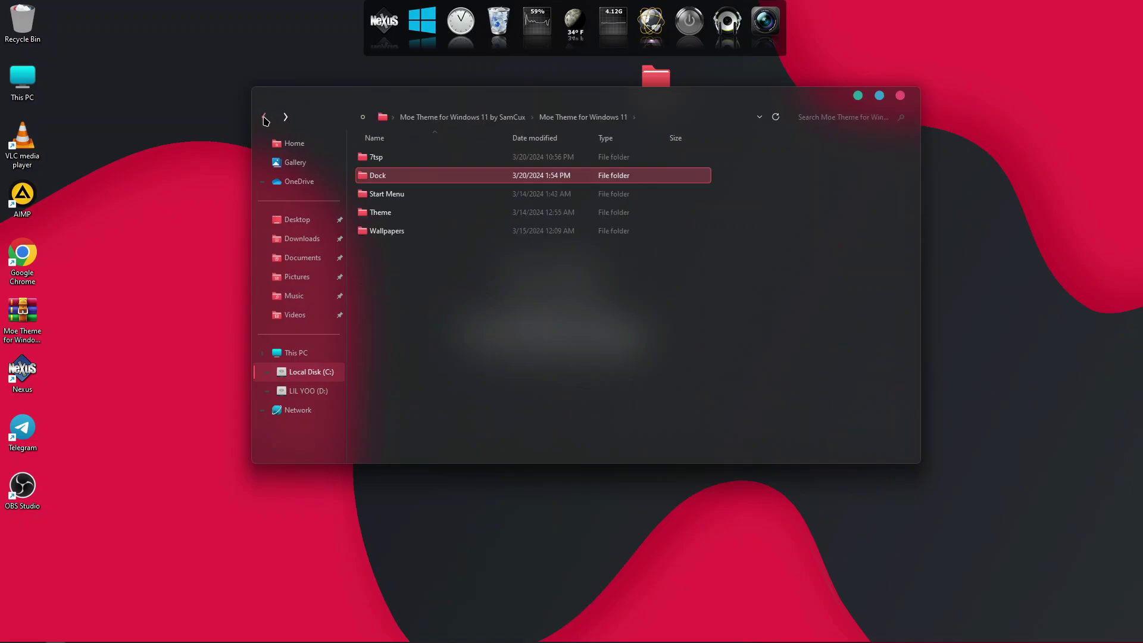
In the theme's Dock folder, select Backgrounds and Indicators and open Documents in a separate window.
{"action": "double_click", "coordinate": [468, 180]}
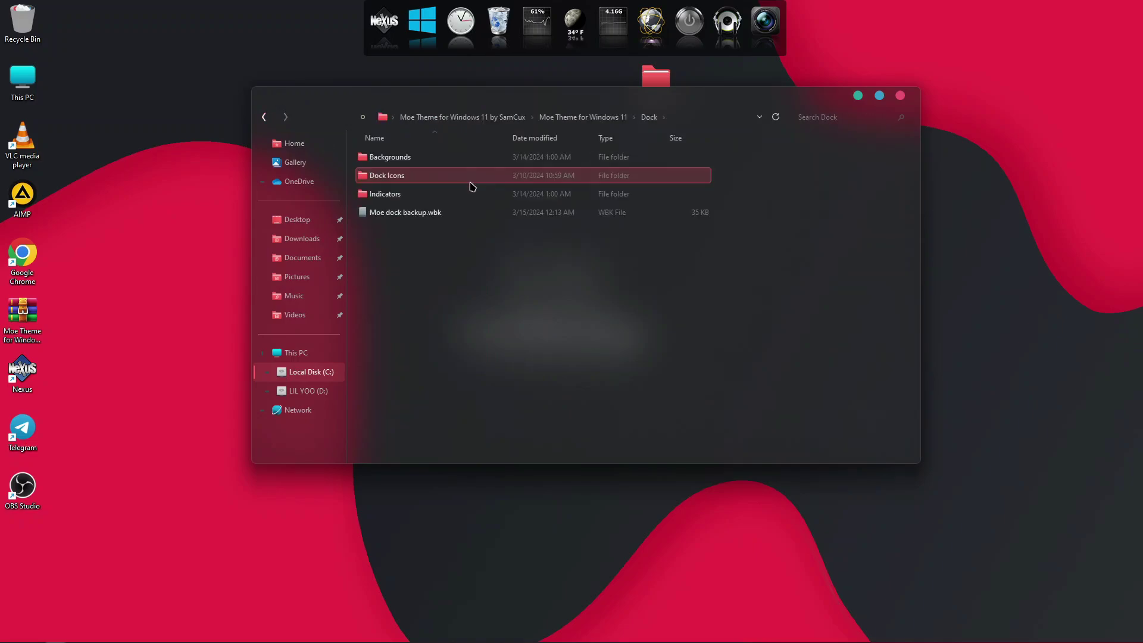
{"action": "left_click", "coordinate": [420, 158]}
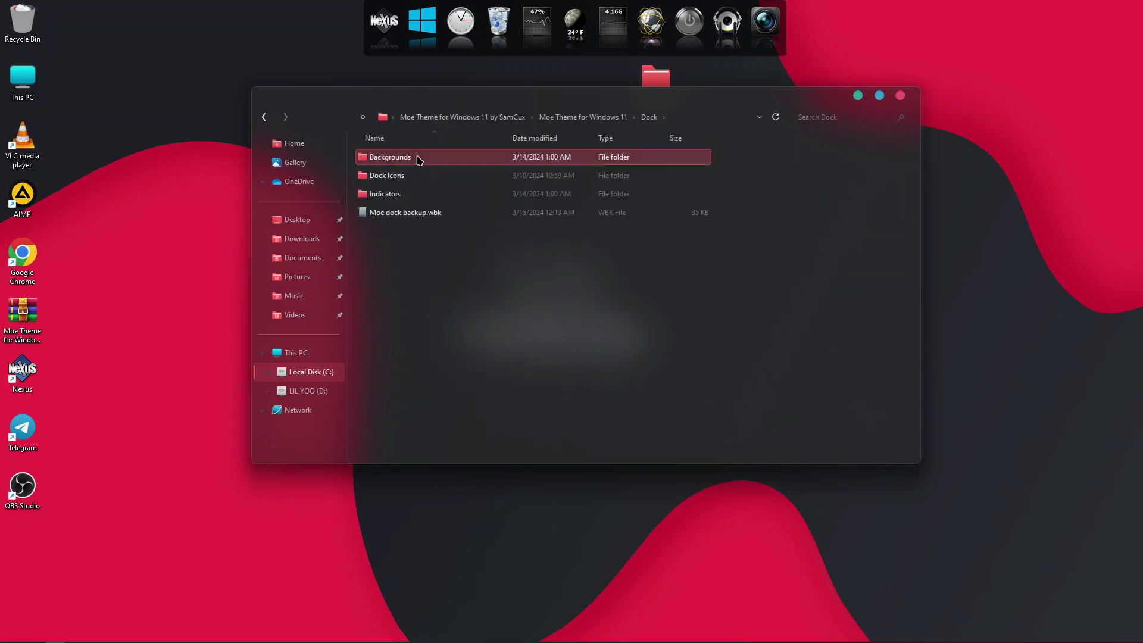
{"action": "left_click", "coordinate": [419, 203]}
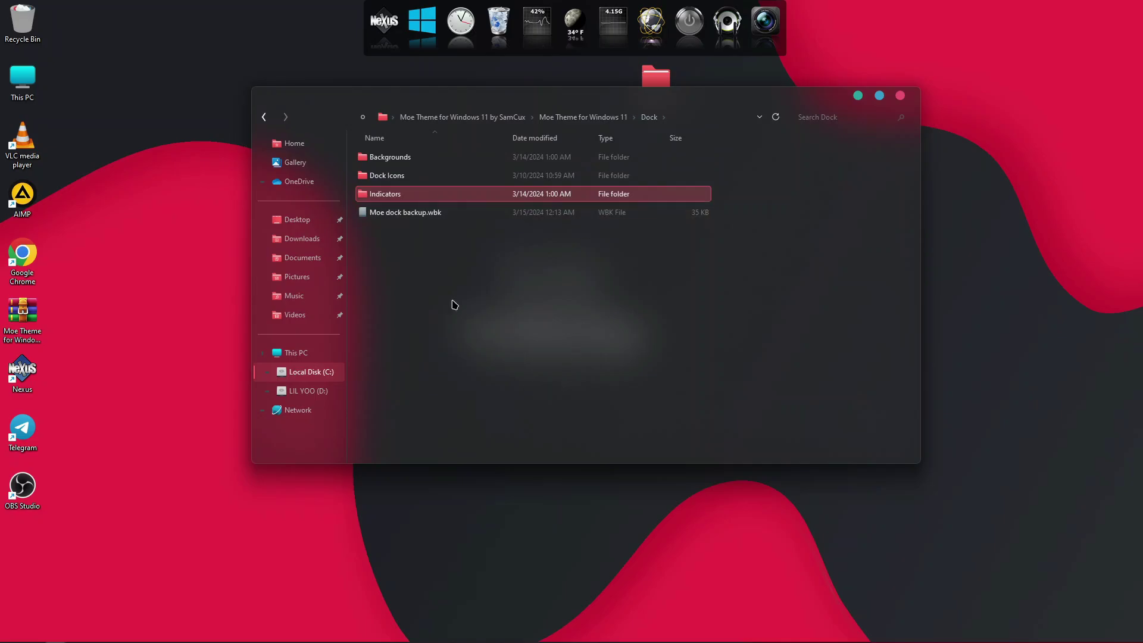
{"action": "left_click", "coordinate": [298, 258]}
{"action": "right_click", "coordinate": [298, 258]}
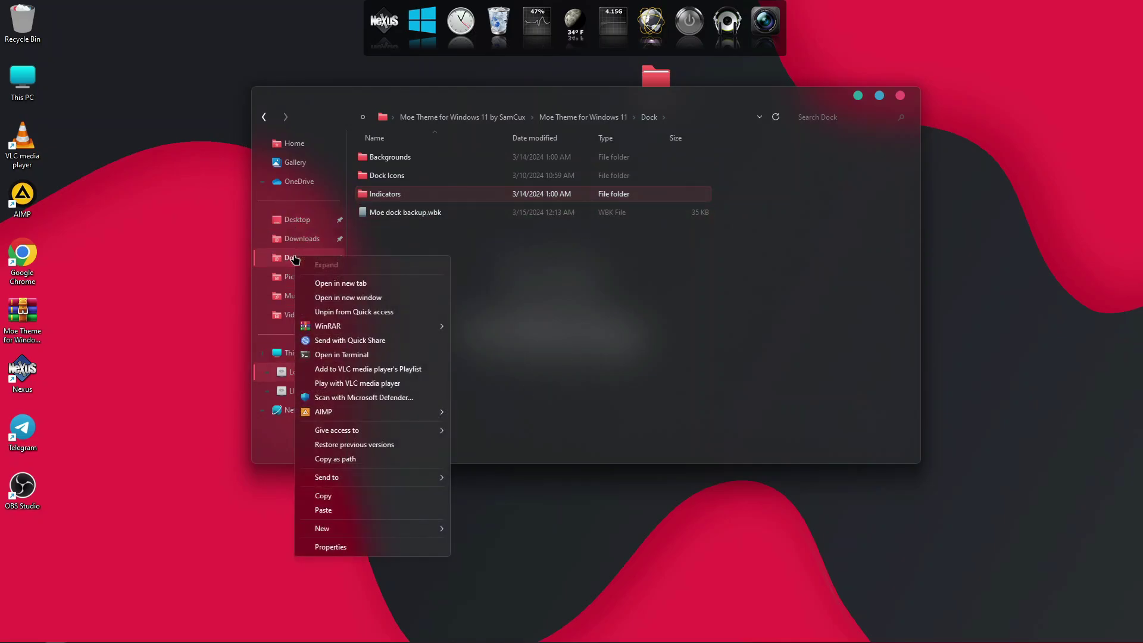
{"action": "left_click", "coordinate": [338, 298]}
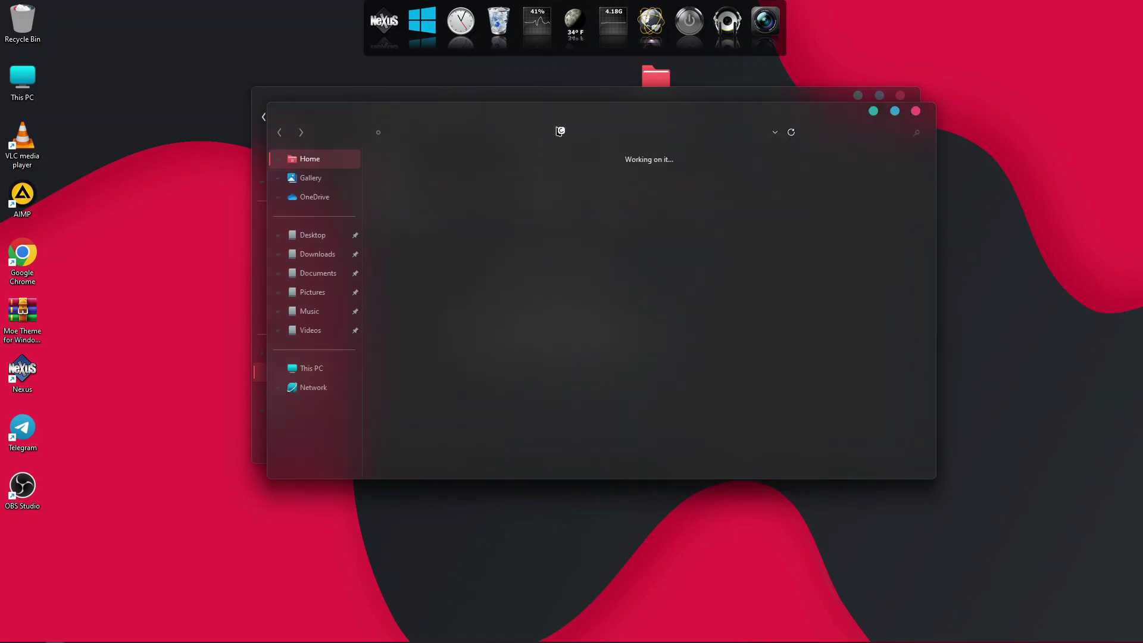
Move the Documents window to the lower right and open Winstep > NeXuS.
{"action": "left_click_drag", "start_coordinate": [564, 118], "coordinate": [865, 153]}
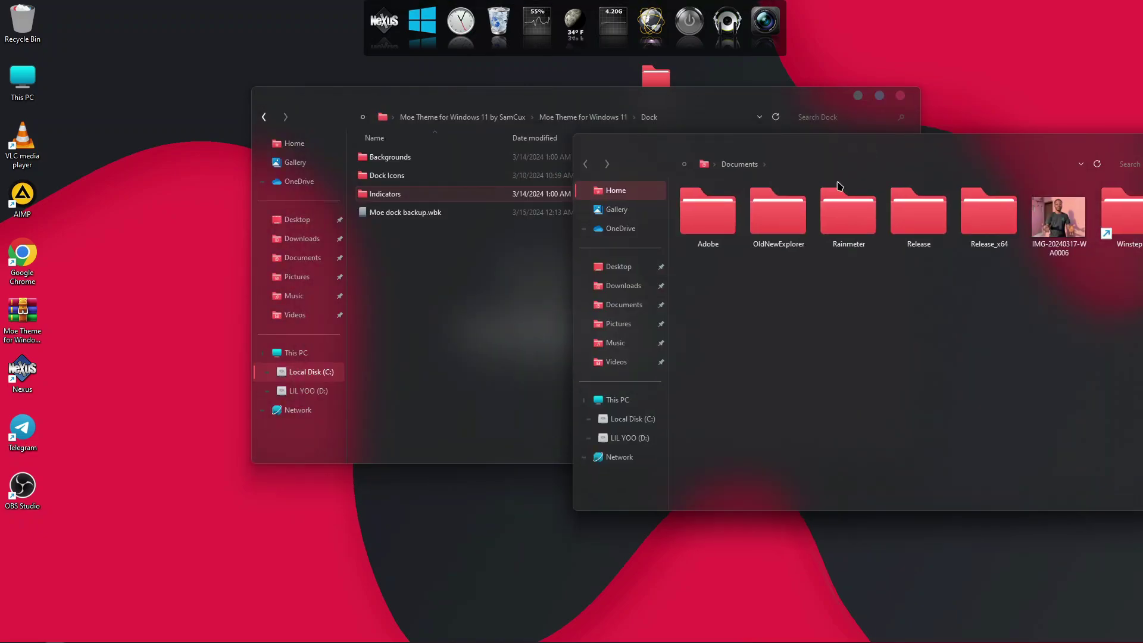
{"action": "double_click", "coordinate": [1127, 229]}
{"action": "left_click", "coordinate": [684, 354]}
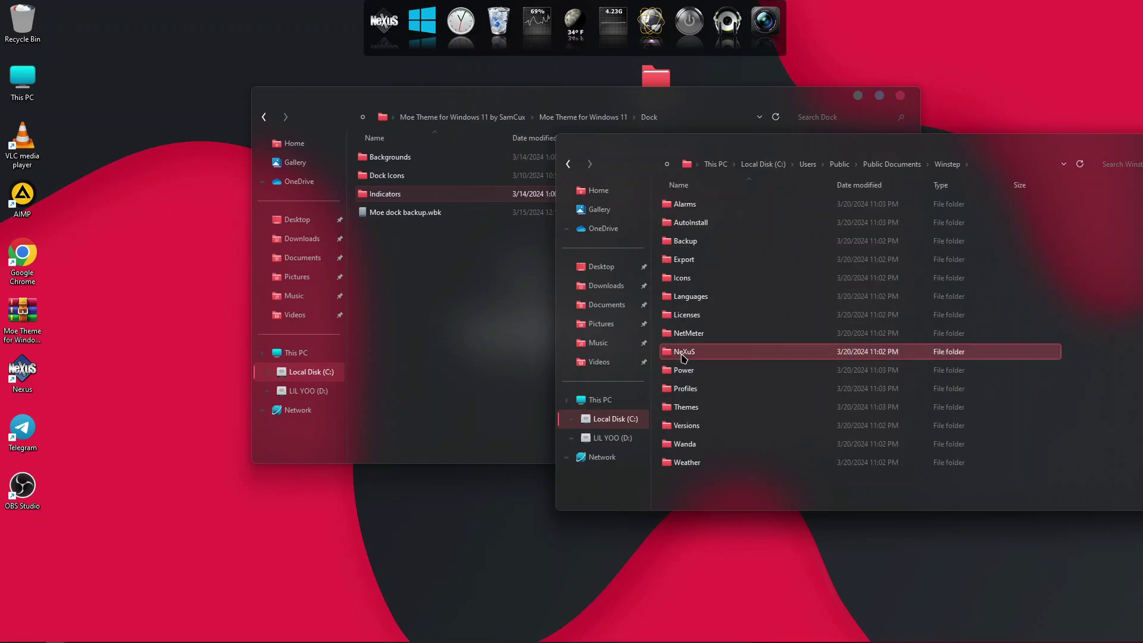
{"action": "double_click", "coordinate": [684, 355]}
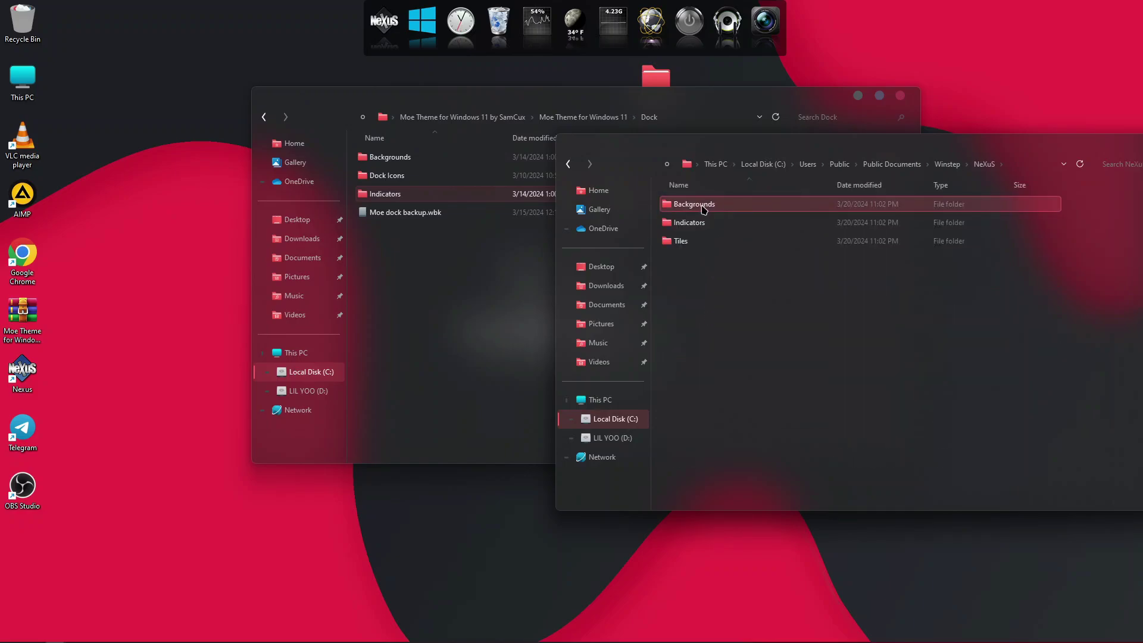
Move both Moe background folders into NeXuS's Backgrounds folder.
{"action": "double_click", "coordinate": [383, 158]}
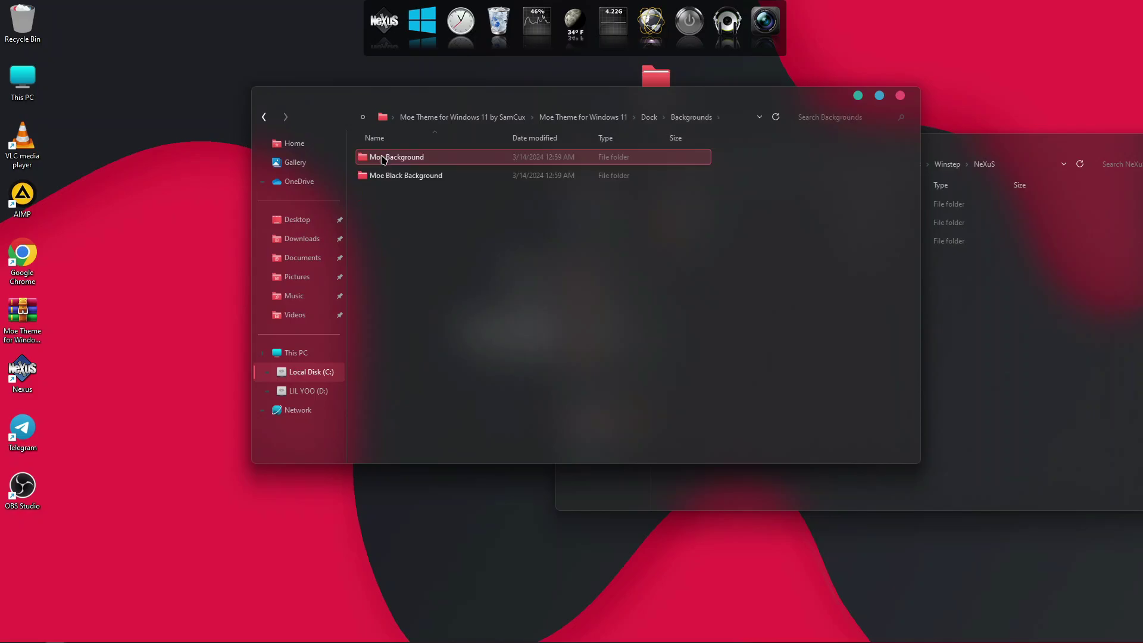
{"action": "left_click_drag", "start_coordinate": [390, 219], "coordinate": [417, 157]}
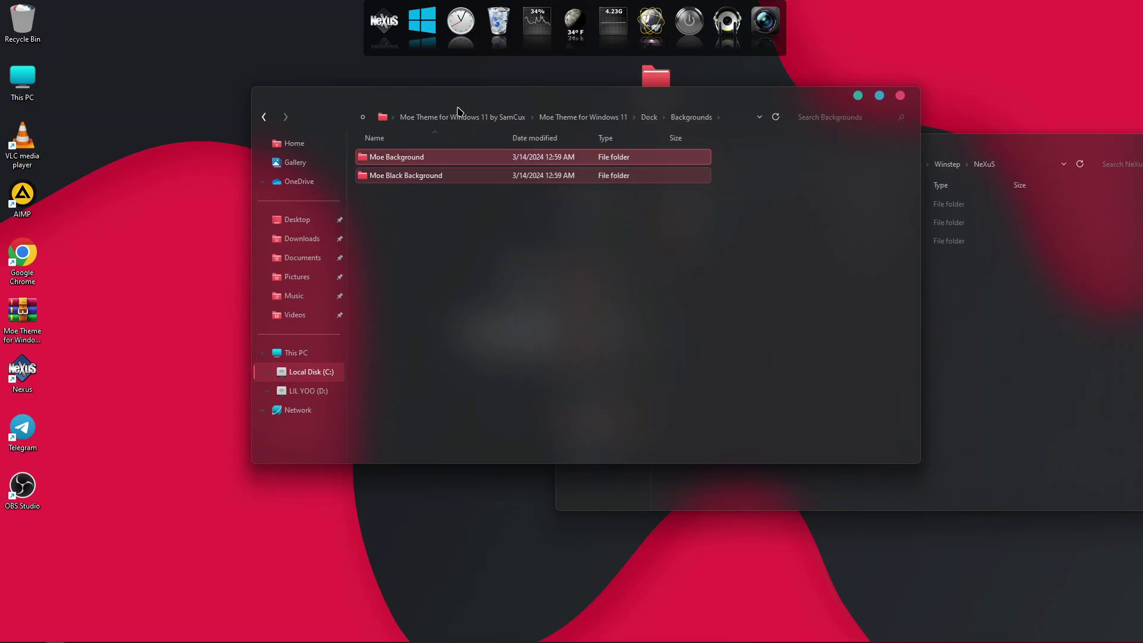
{"action": "left_click_drag", "start_coordinate": [452, 105], "coordinate": [188, 143]}
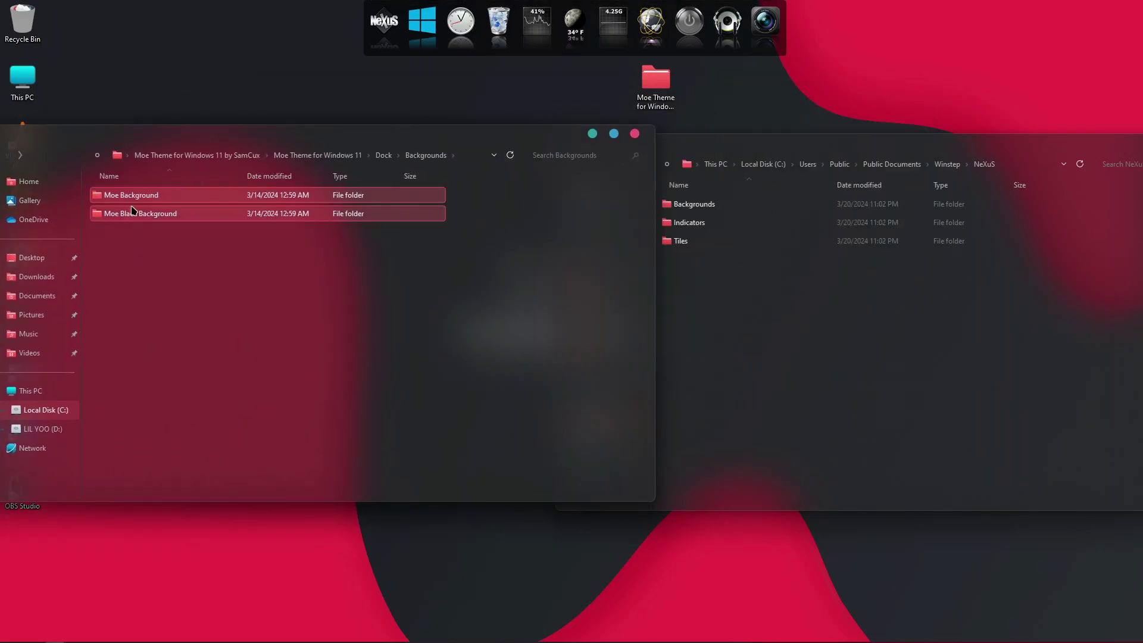
{"action": "left_click_drag", "start_coordinate": [141, 202], "coordinate": [767, 203]}
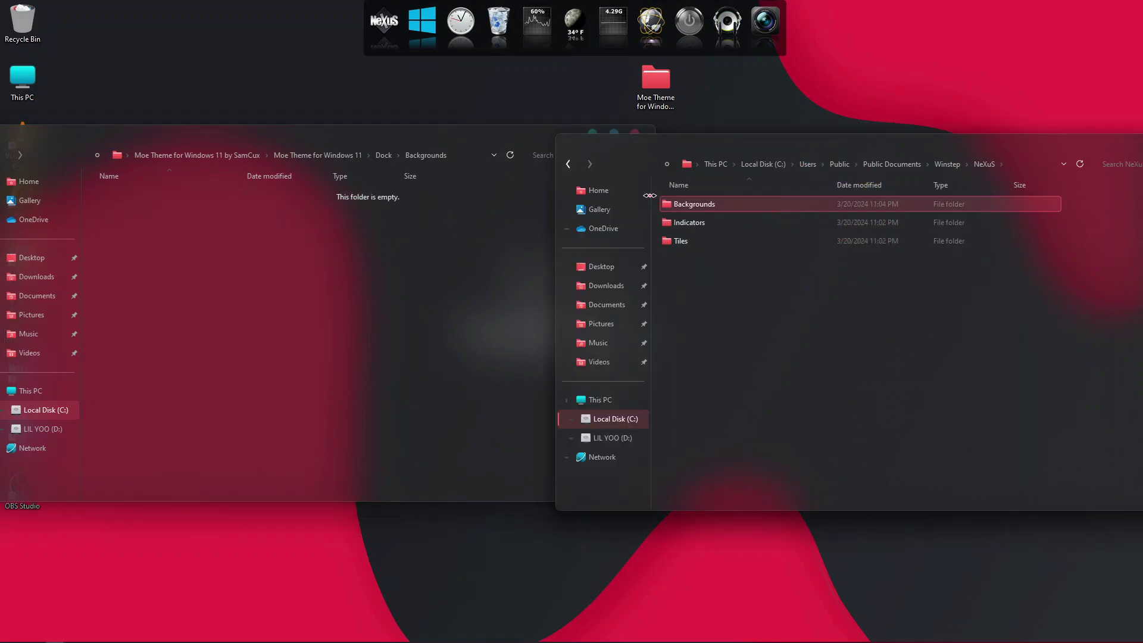
Move the theme's Indicators into NeXuS's Indicators folder, close the theme window, and centre the NeXuS window.
{"action": "left_click", "coordinate": [383, 155]}
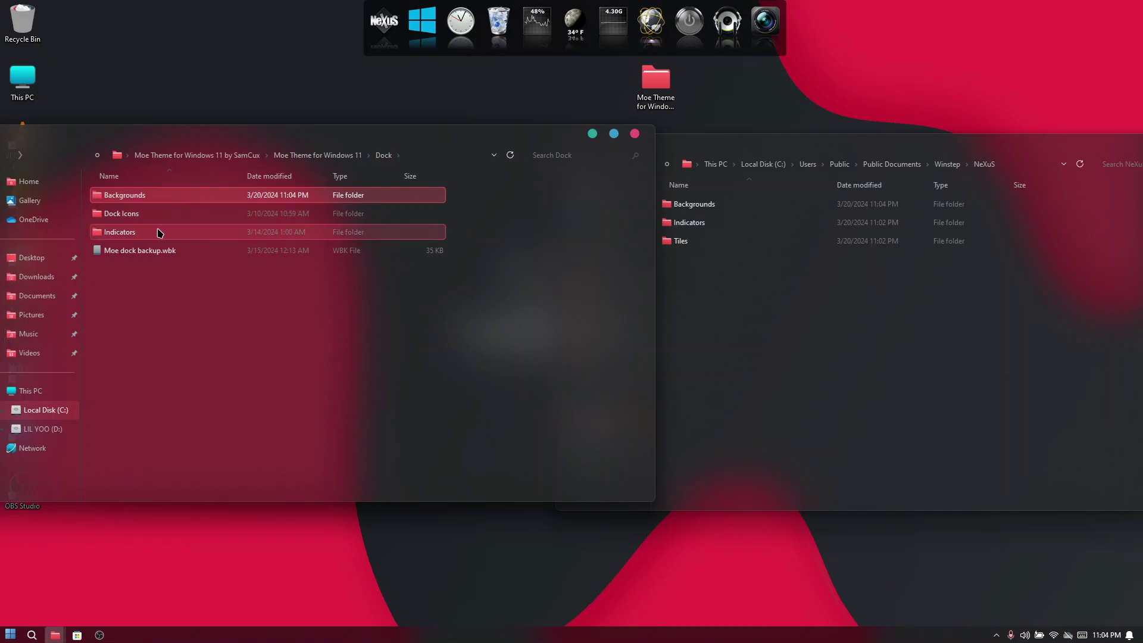
{"action": "double_click", "coordinate": [159, 233]}
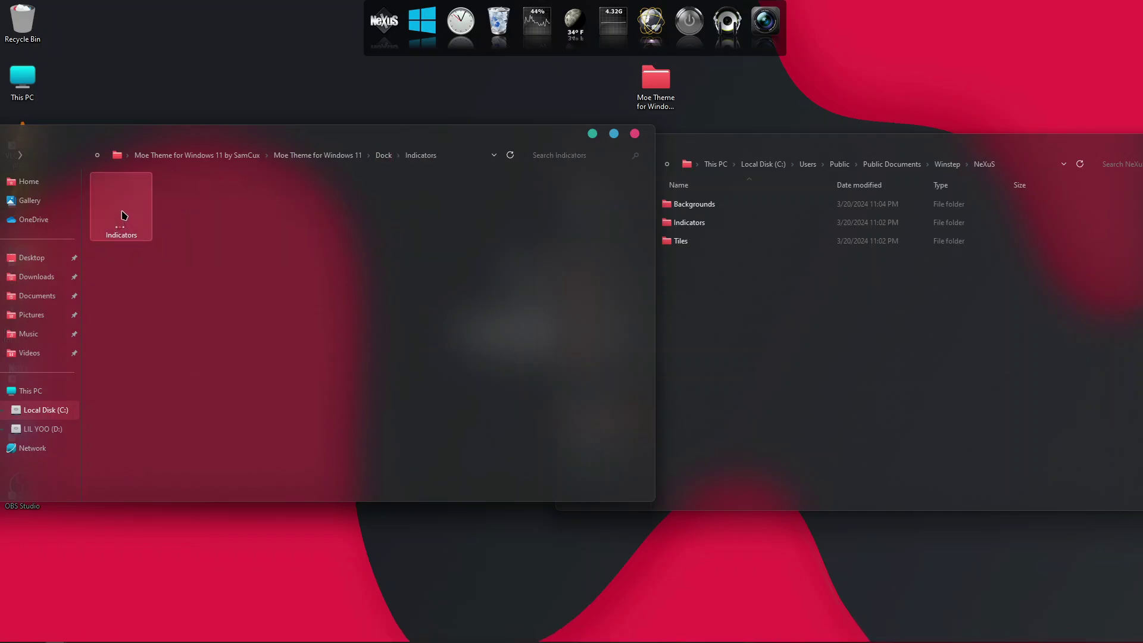
{"action": "left_click_drag", "start_coordinate": [124, 215], "coordinate": [674, 227]}
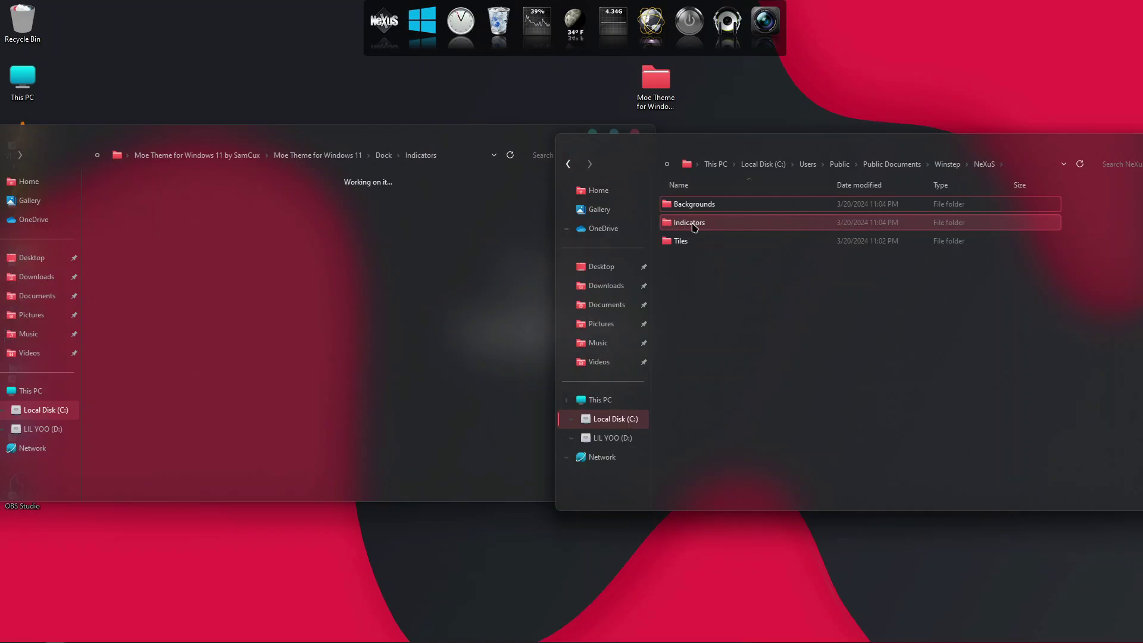
{"action": "left_click", "coordinate": [454, 297]}
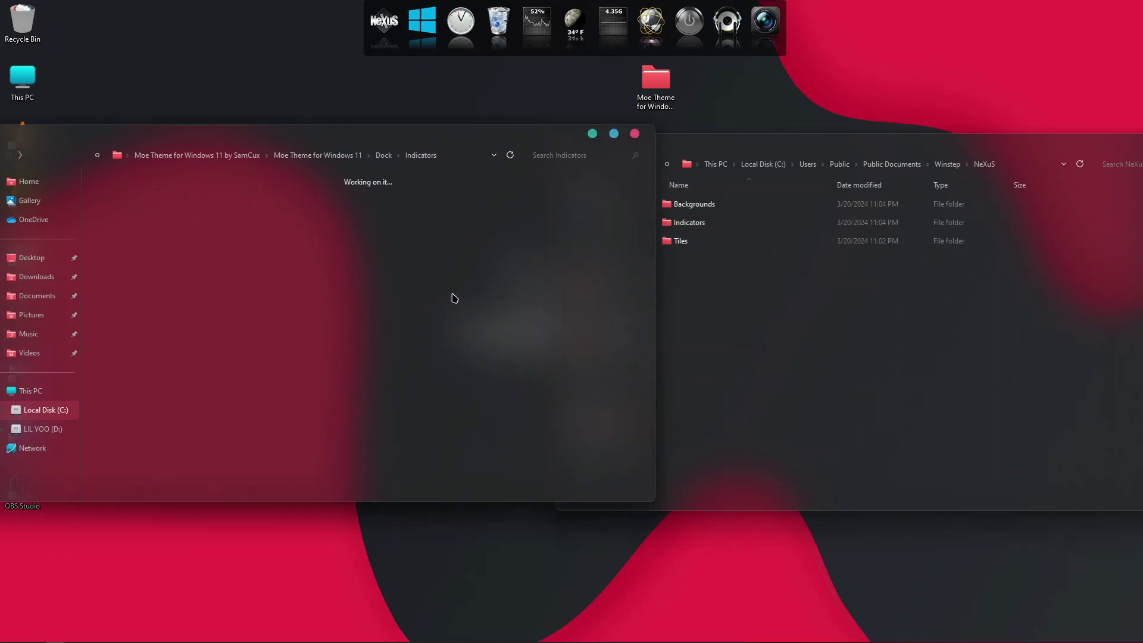
{"action": "left_click", "coordinate": [636, 134]}
{"action": "left_click_drag", "start_coordinate": [659, 145], "coordinate": [410, 126]}
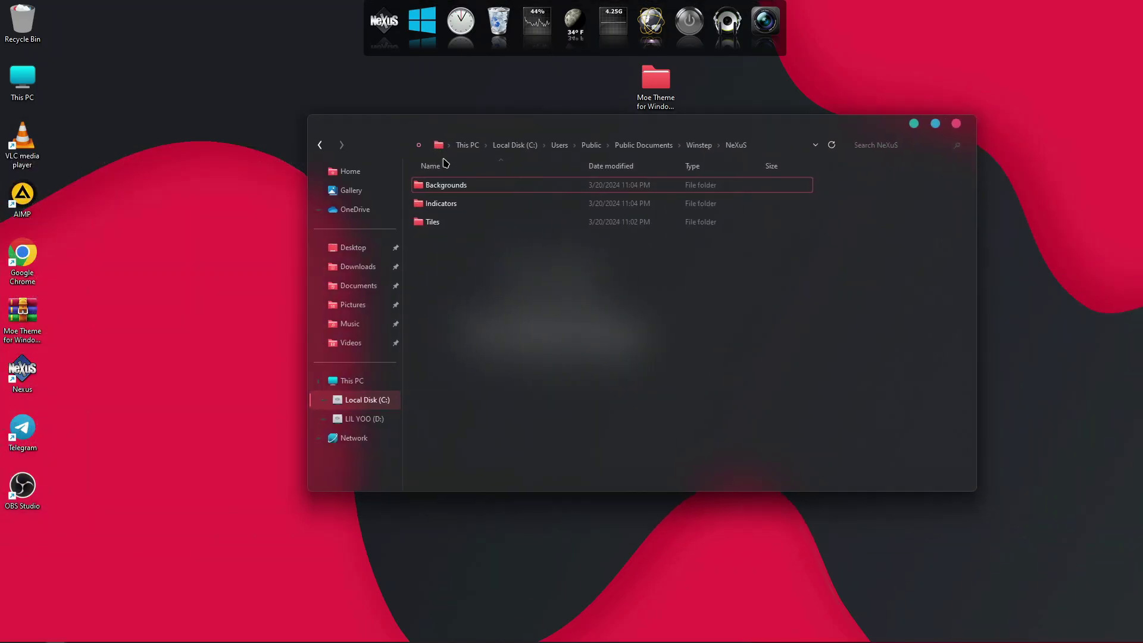
Close the NeXuS folder and start a settings restore from Nexus Preferences > Advanced.
{"action": "left_click", "coordinate": [958, 123]}
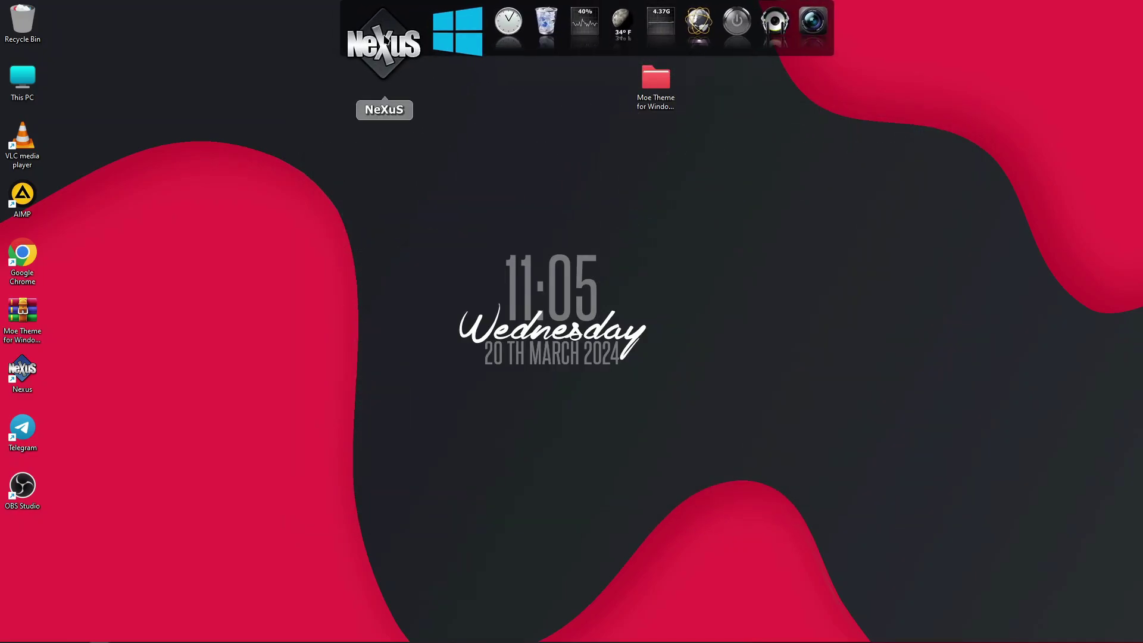
{"action": "left_click", "coordinate": [386, 40]}
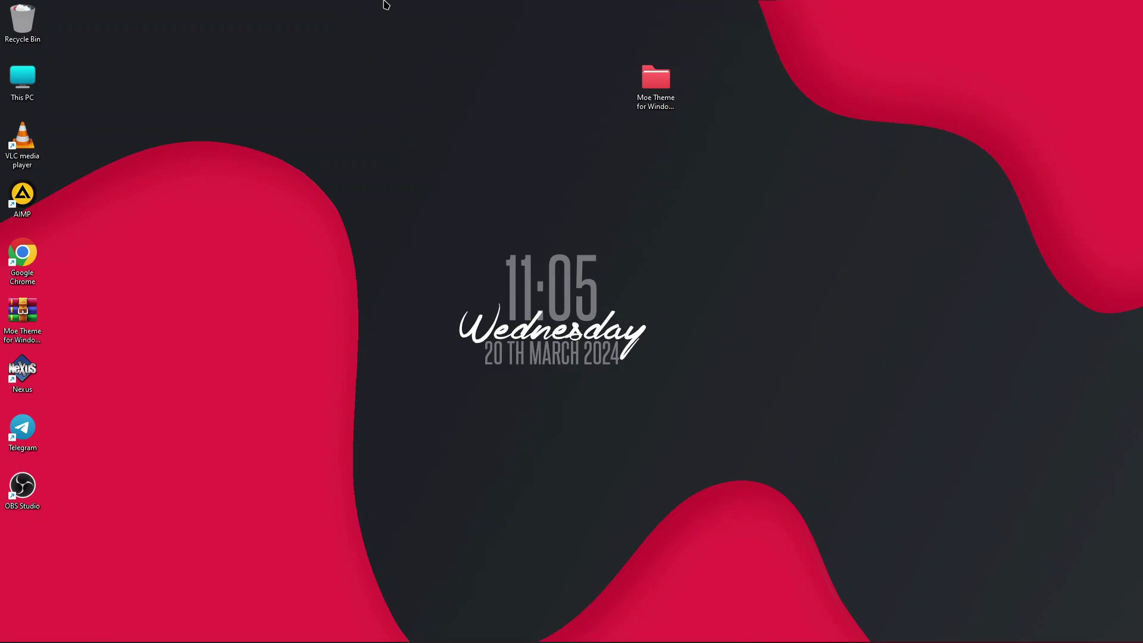
{"action": "mouse_move", "coordinate": [386, 4]}
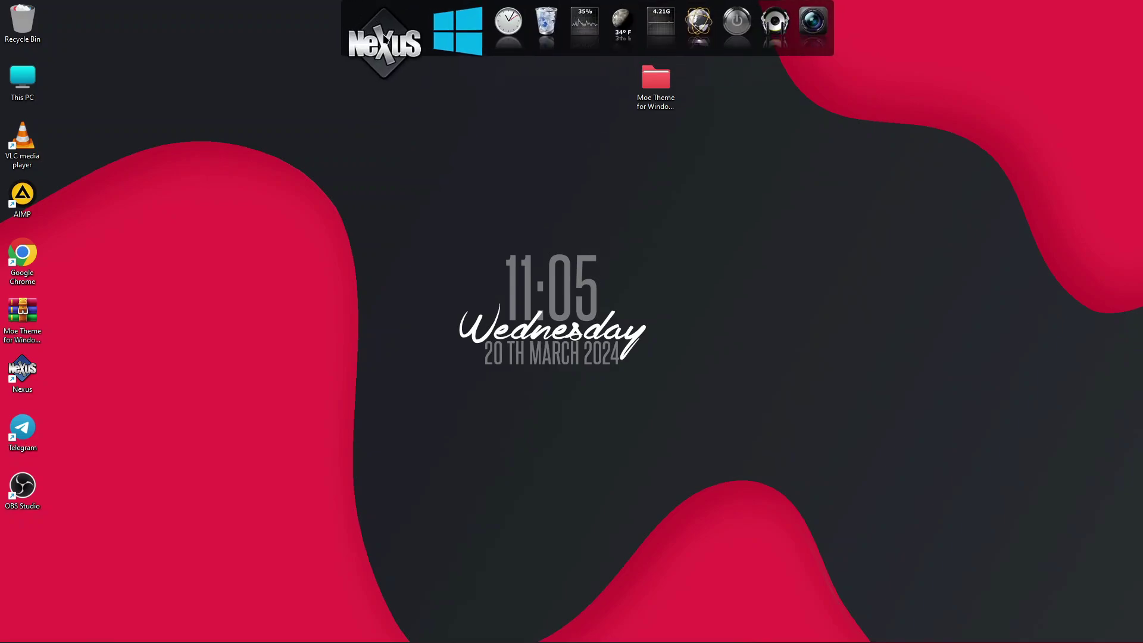
{"action": "left_click", "coordinate": [386, 40]}
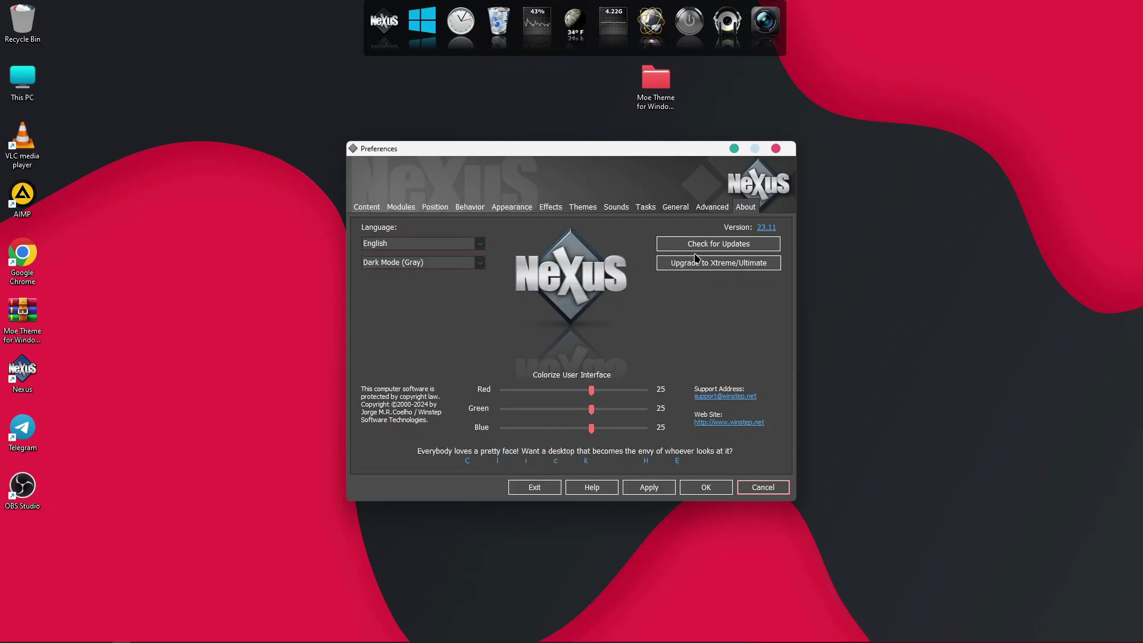
{"action": "left_click", "coordinate": [685, 207]}
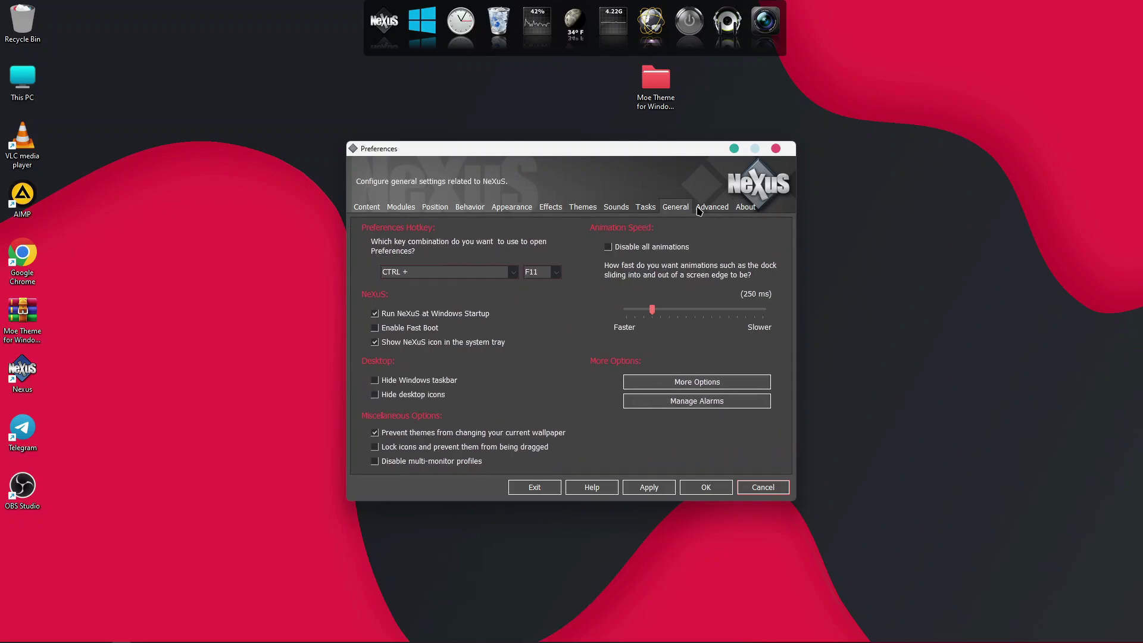
{"action": "left_click", "coordinate": [712, 208]}
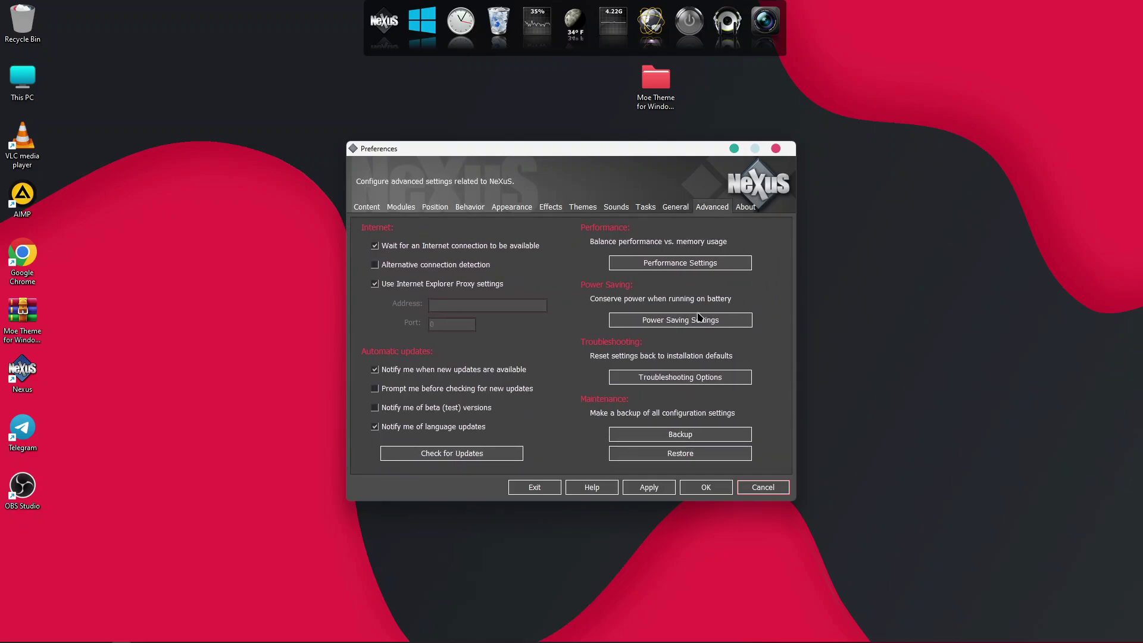
{"action": "left_click", "coordinate": [707, 459]}
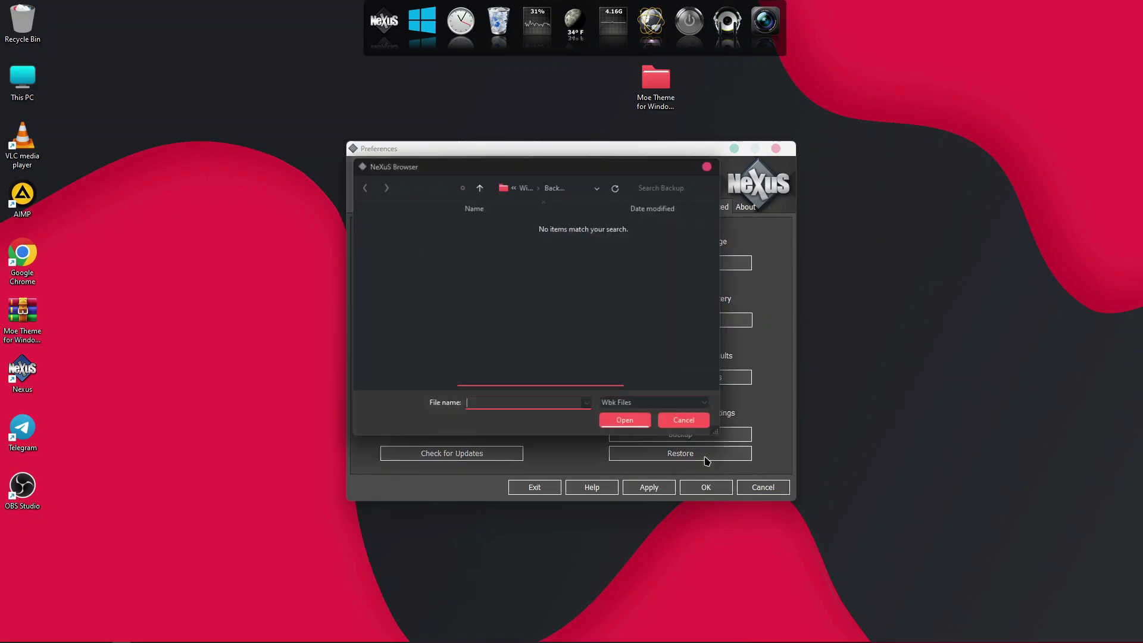
Load Moe dock backup.wbk from Desktop > Moe Theme > Moe Theme for Windows 11 > Dock.
{"action": "scroll", "coordinate": [387, 299], "scroll_direction": "up", "scroll_amount": 3}
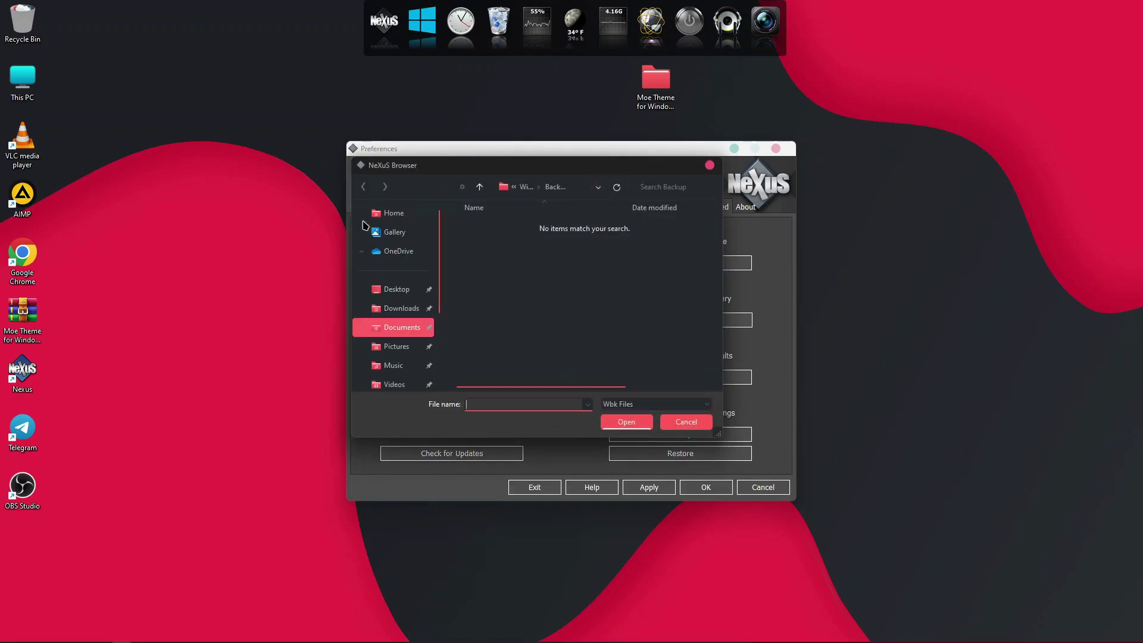
{"action": "left_click", "coordinate": [393, 290]}
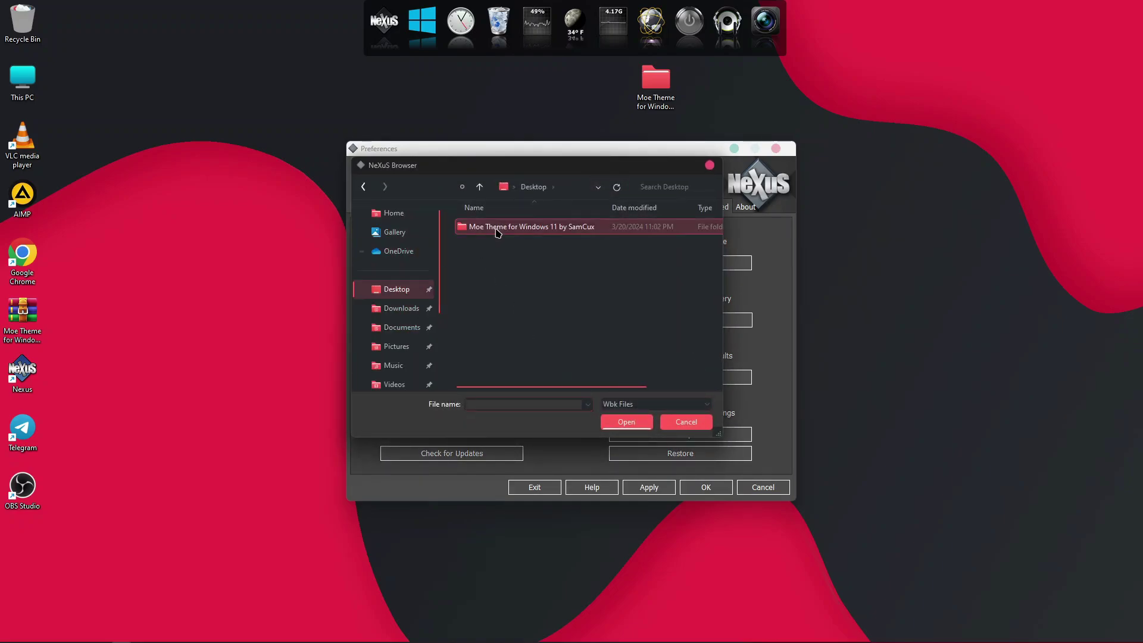
{"action": "double_click", "coordinate": [497, 228]}
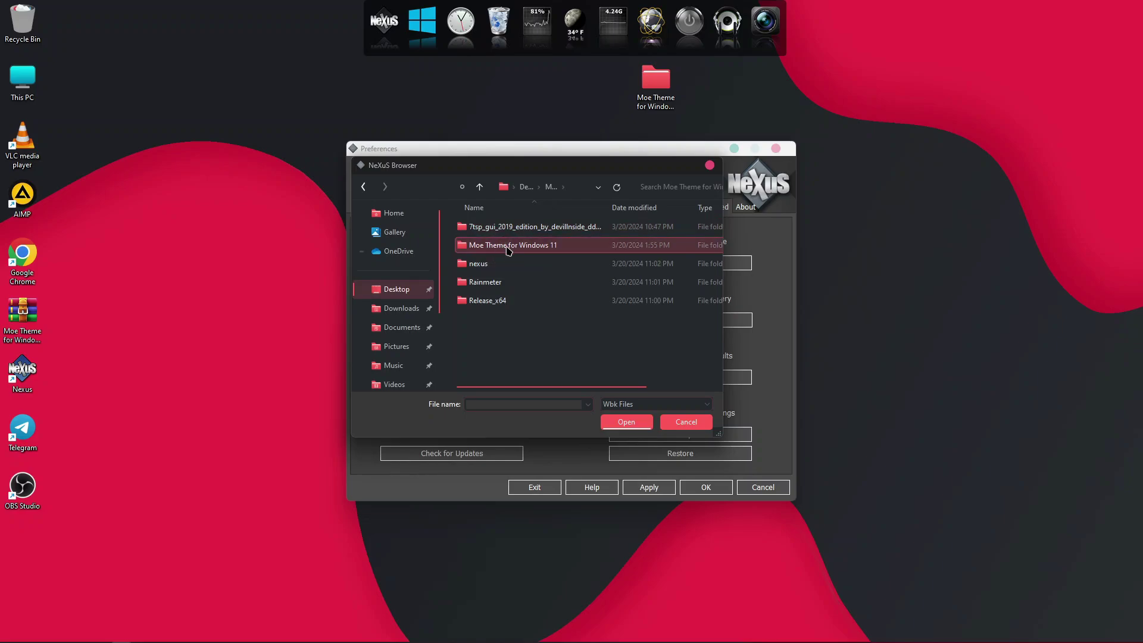
{"action": "double_click", "coordinate": [508, 248]}
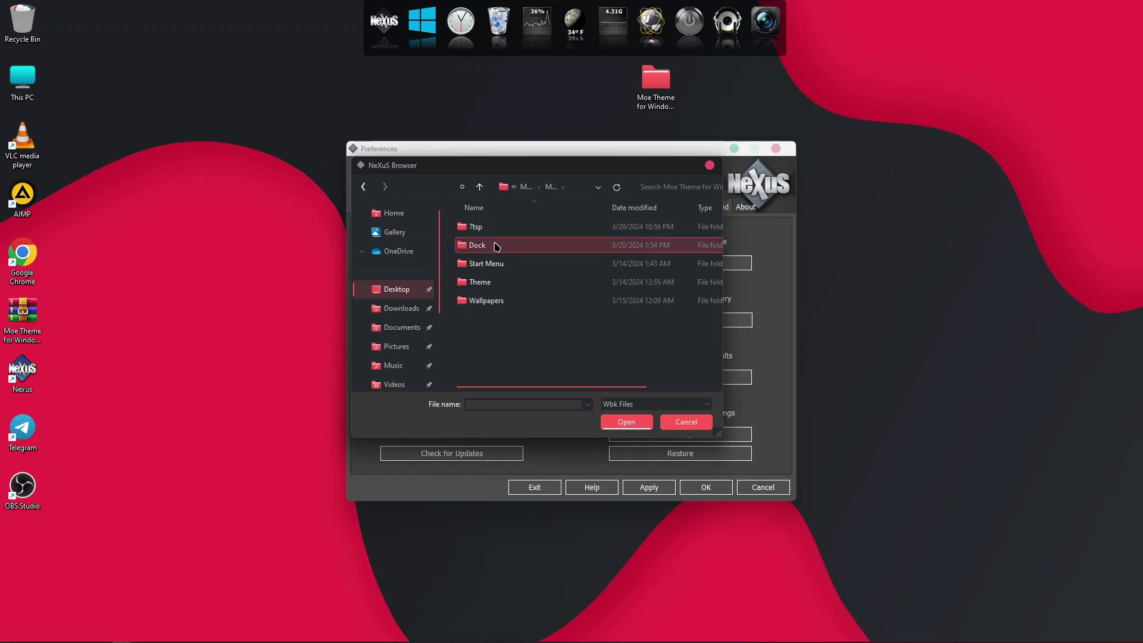
{"action": "double_click", "coordinate": [497, 246]}
{"action": "left_click", "coordinate": [499, 288]}
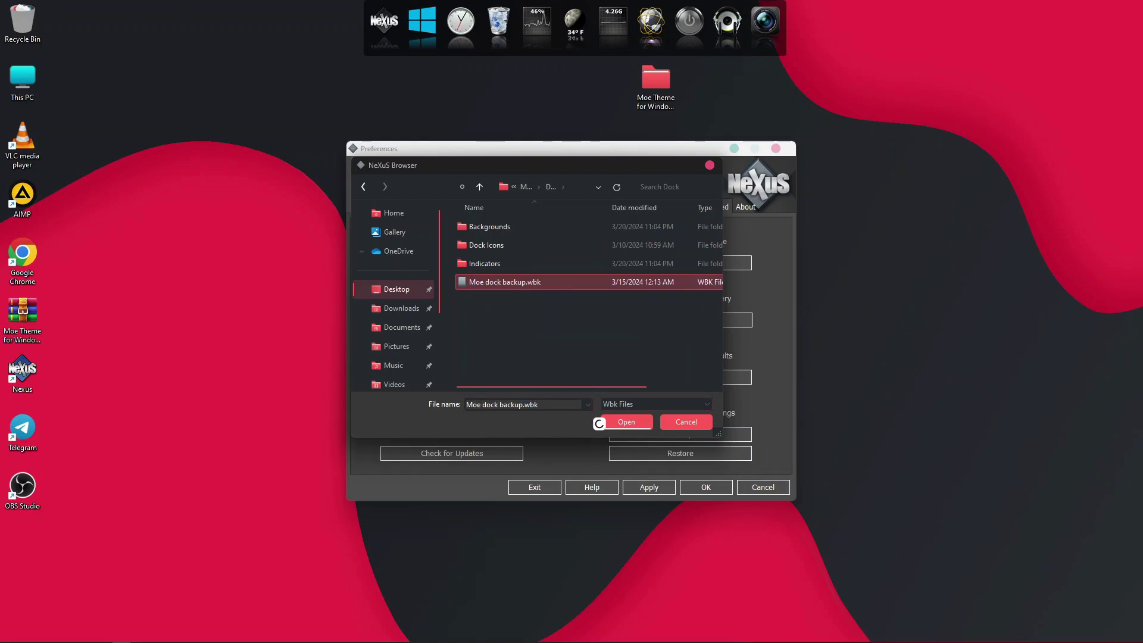
{"action": "left_click", "coordinate": [619, 425]}
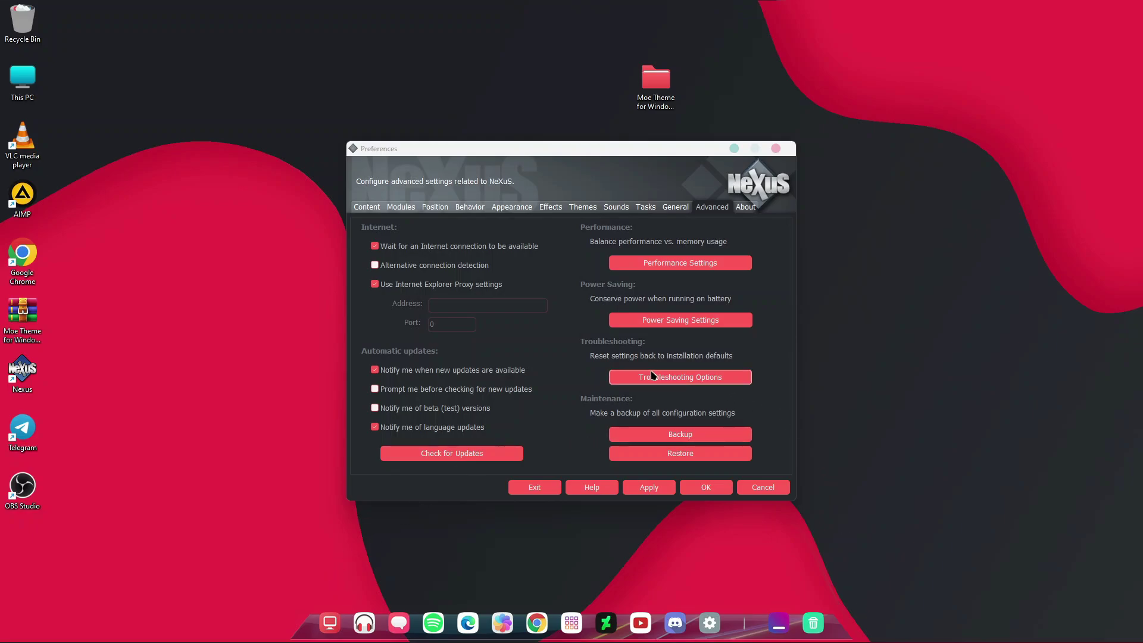
Apply the Moe Background dock theme from the Themes list and close Preferences with OK.
{"action": "left_click", "coordinate": [576, 207]}
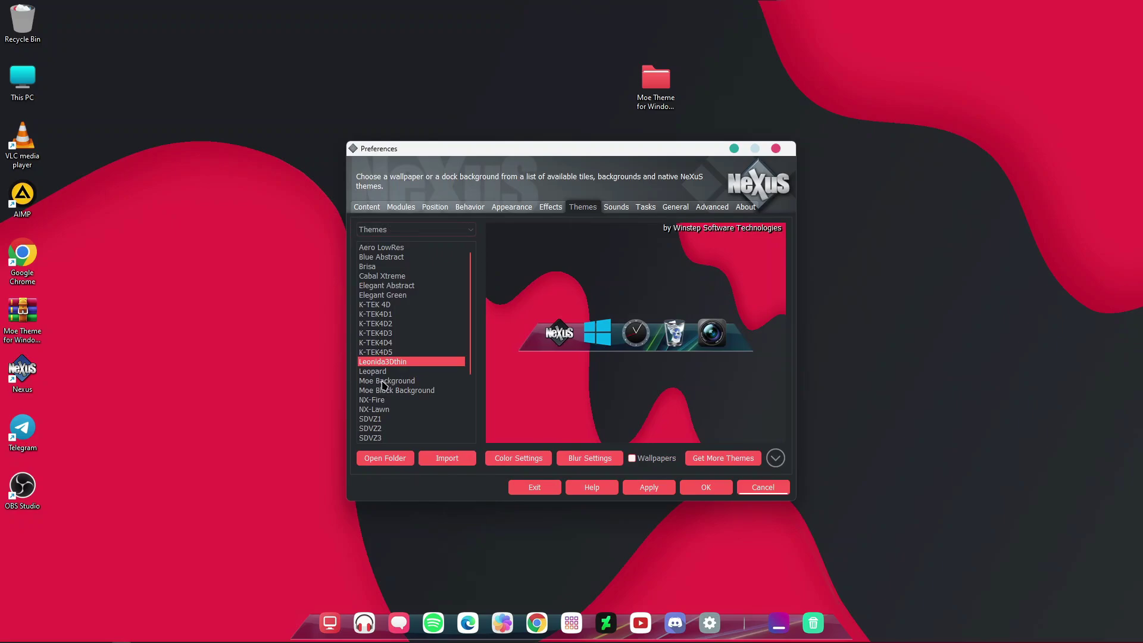
{"action": "left_click", "coordinate": [384, 382]}
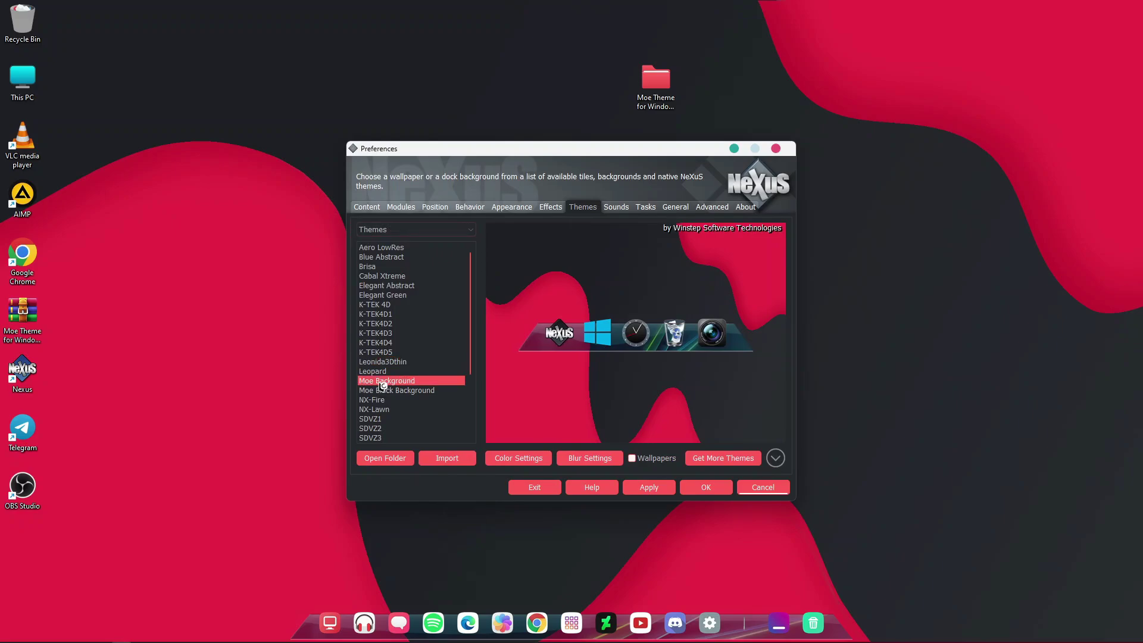
{"action": "left_click", "coordinate": [666, 486]}
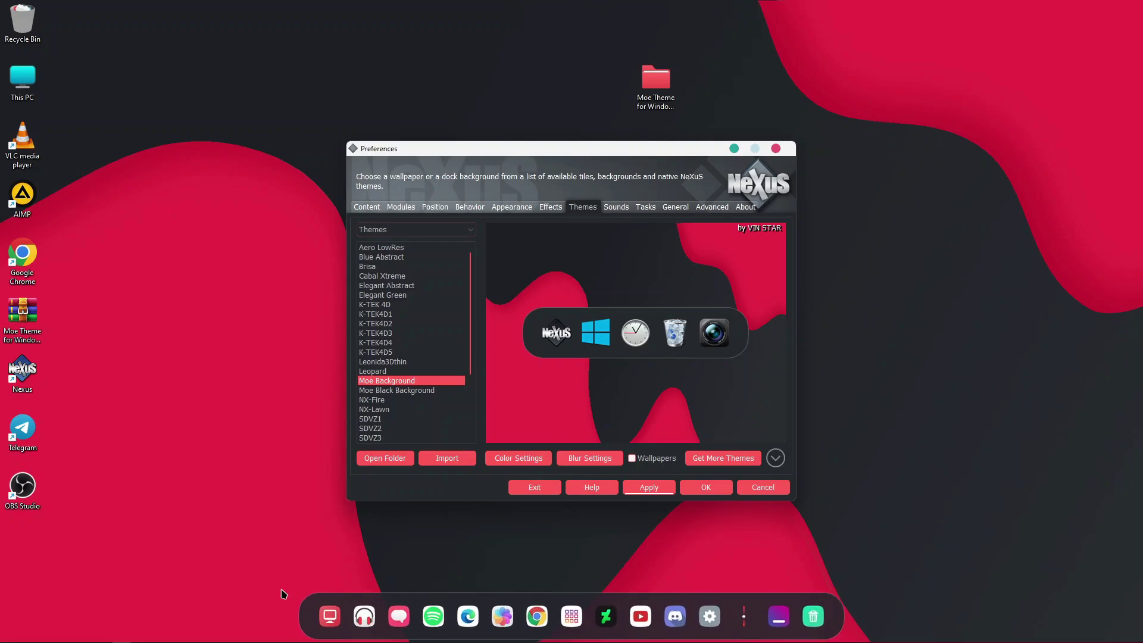
{"action": "left_click", "coordinate": [704, 487]}
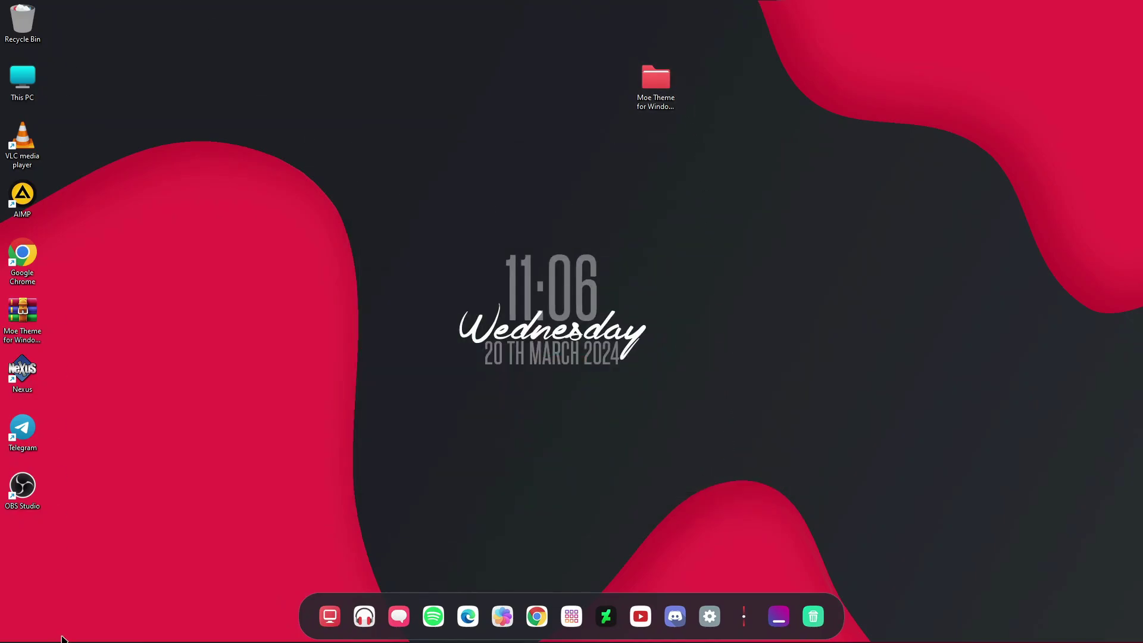
Unlock the taskbar, drag it to the top edge, and open its Properties.
{"action": "mouse_move", "coordinate": [64, 640]}
{"action": "mouse_move", "coordinate": [572, 642]}
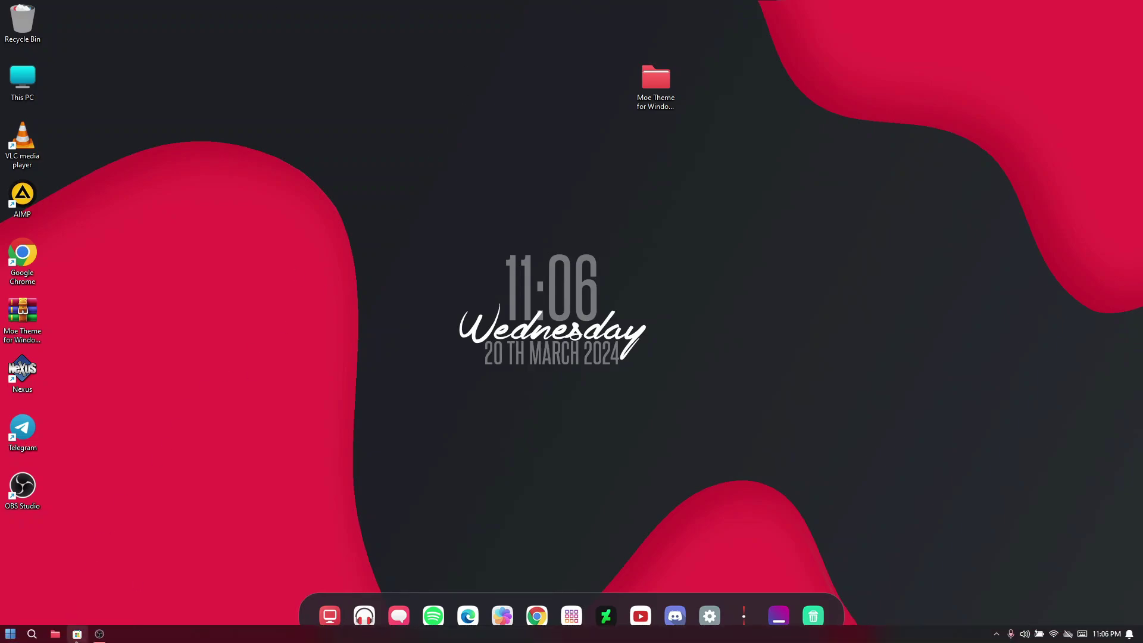
{"action": "left_click", "coordinate": [996, 634]}
{"action": "right_click", "coordinate": [929, 635]}
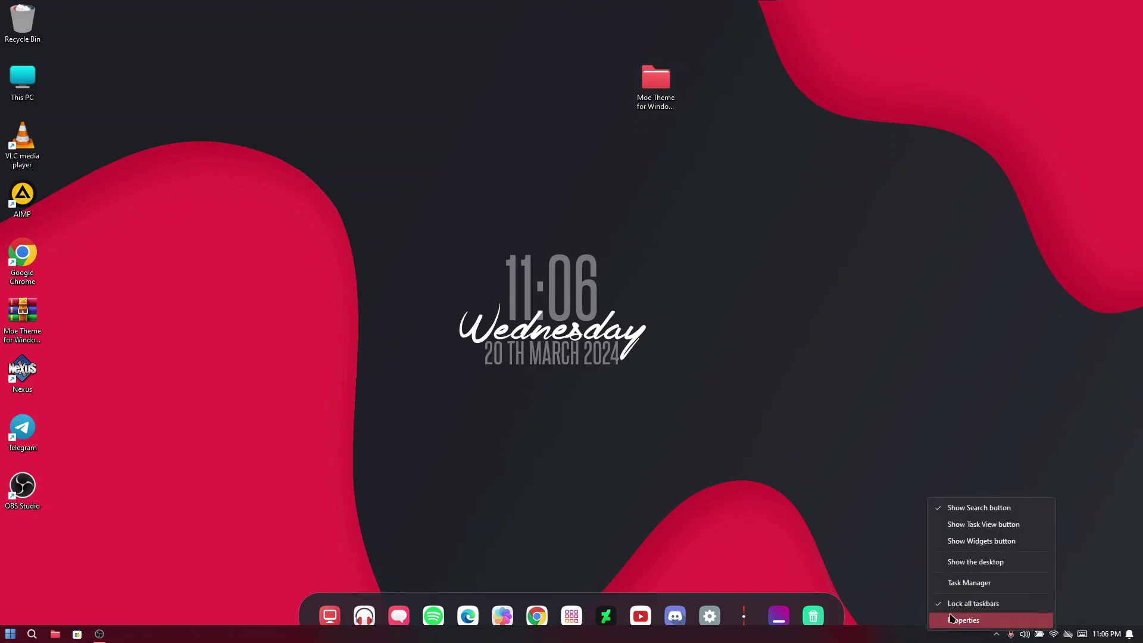
{"action": "left_click", "coordinate": [945, 622]}
{"action": "left_click_drag", "start_coordinate": [932, 638], "coordinate": [814, 4]}
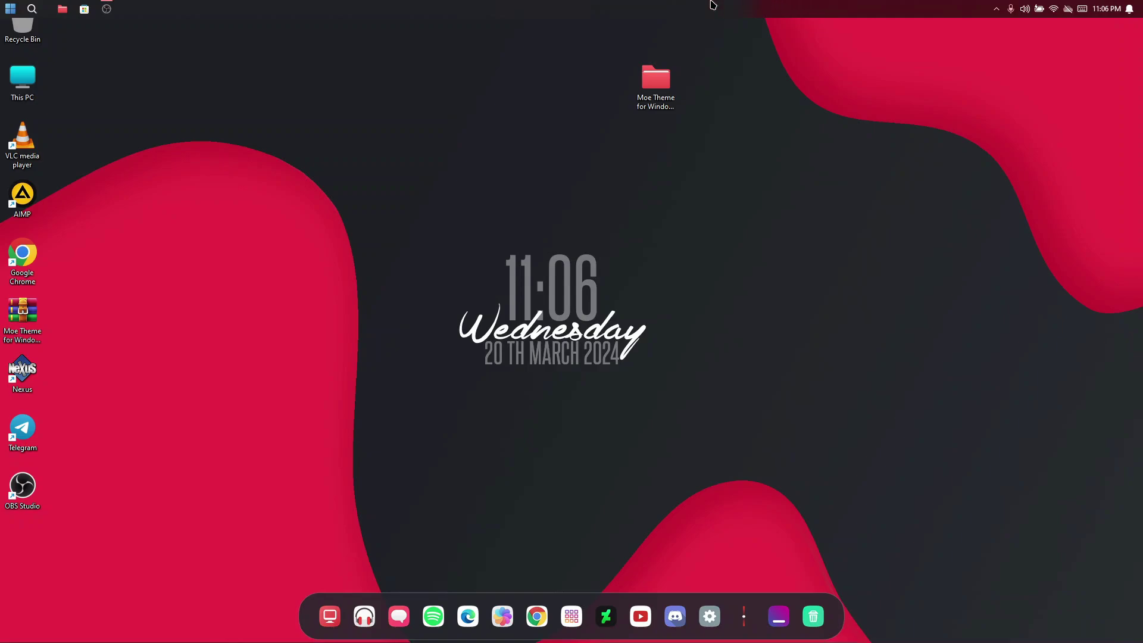
{"action": "right_click", "coordinate": [334, 5]}
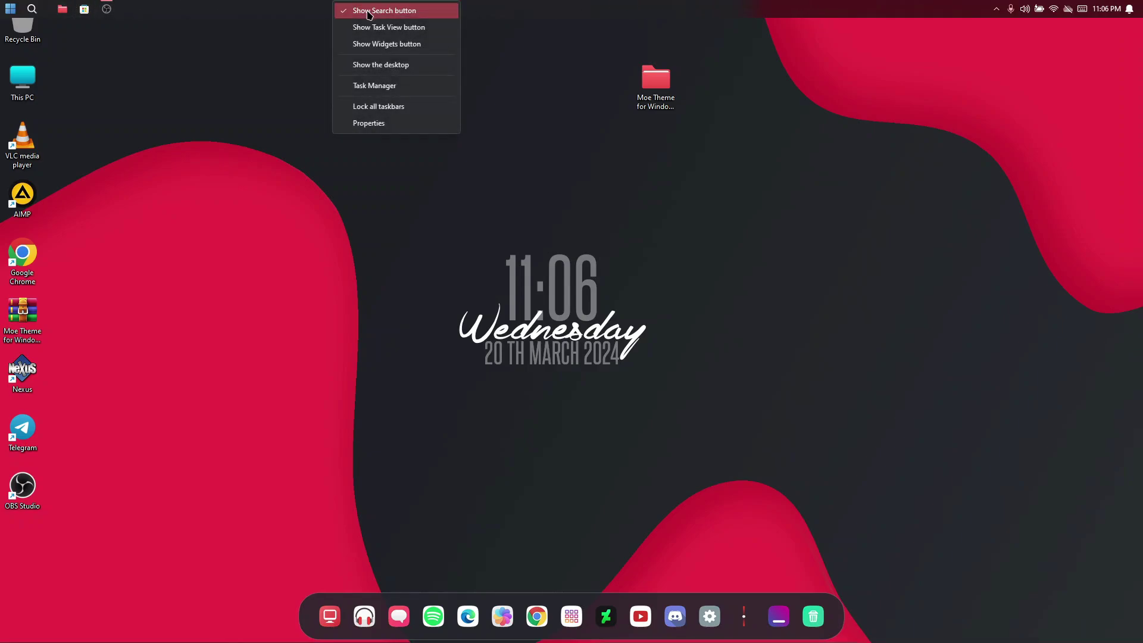
{"action": "left_click", "coordinate": [394, 125]}
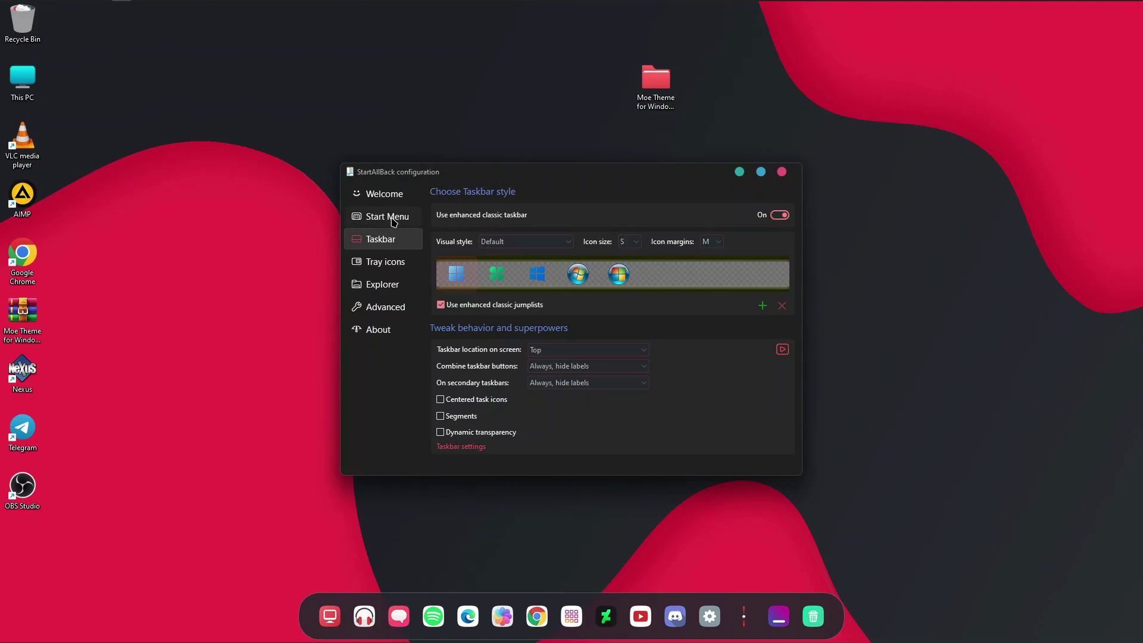
Review StartAllBack's Start menu visual styles, leave it on Default, and open the desktop Moe Theme folder.
{"action": "left_click", "coordinate": [393, 221]}
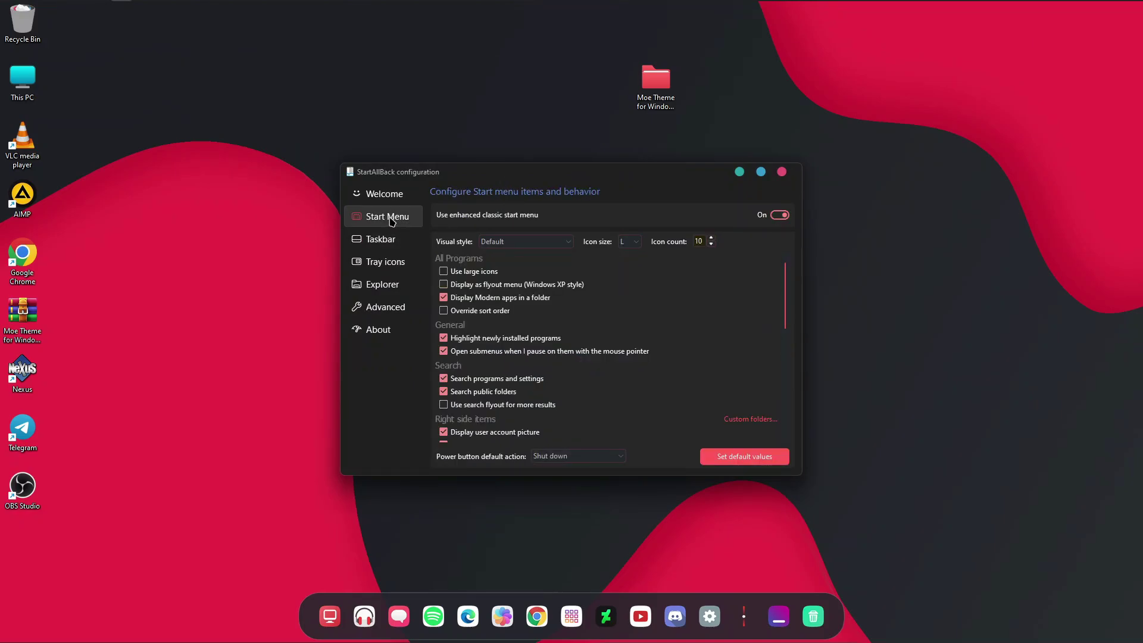
{"action": "left_click", "coordinate": [511, 244]}
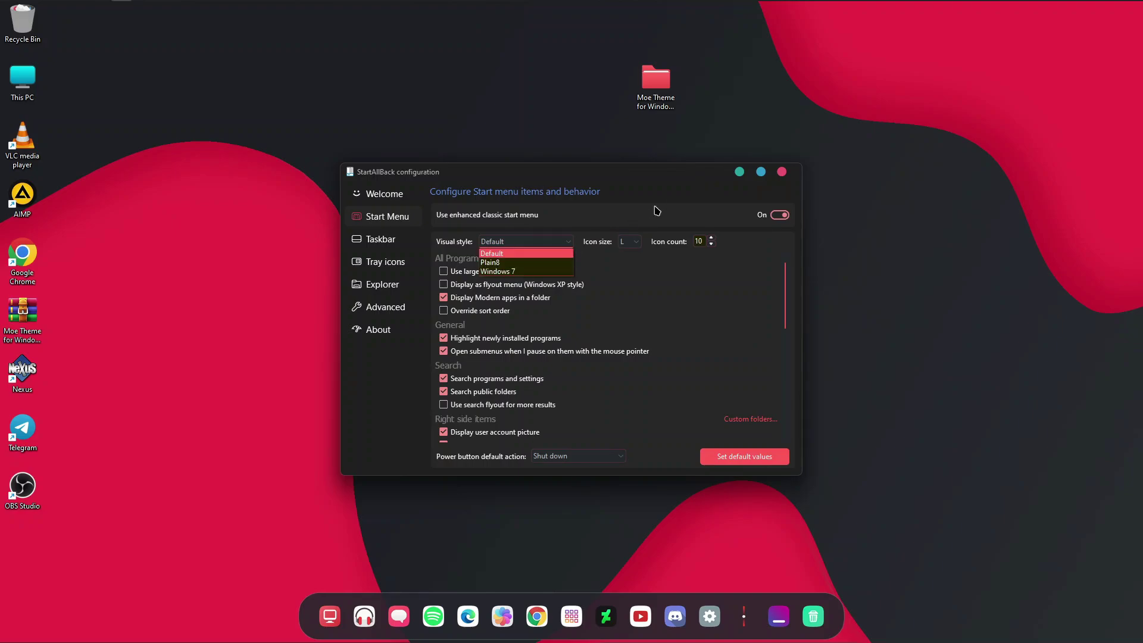
{"action": "left_click", "coordinate": [781, 177]}
{"action": "double_click", "coordinate": [655, 78]}
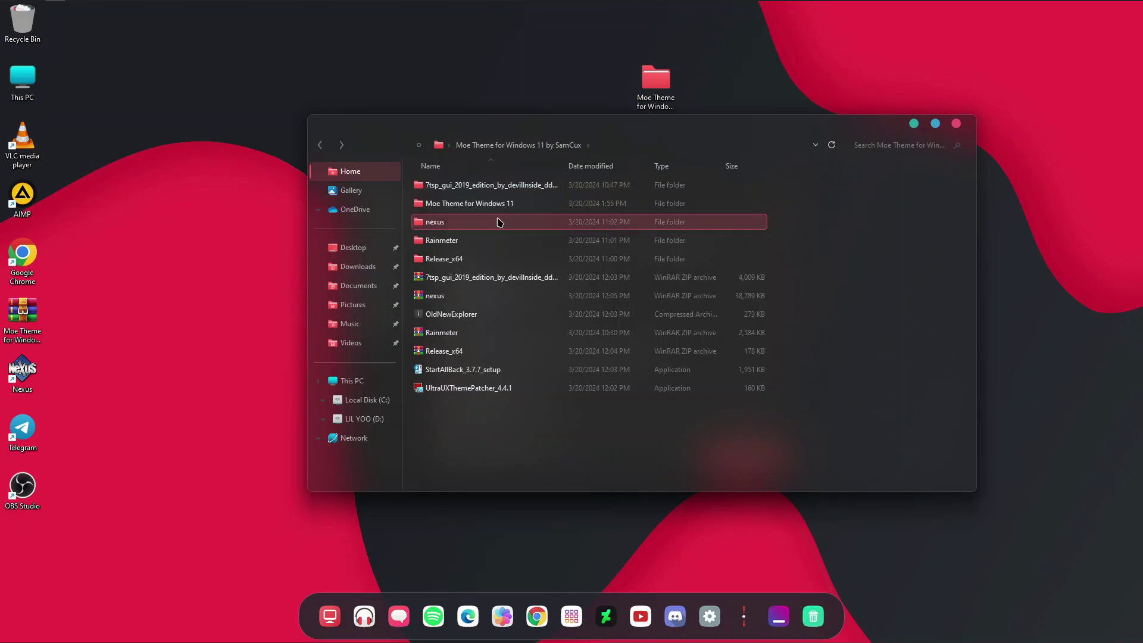
Open the theme's Start Menu folder containing the ORB and Style folders.
{"action": "double_click", "coordinate": [463, 204]}
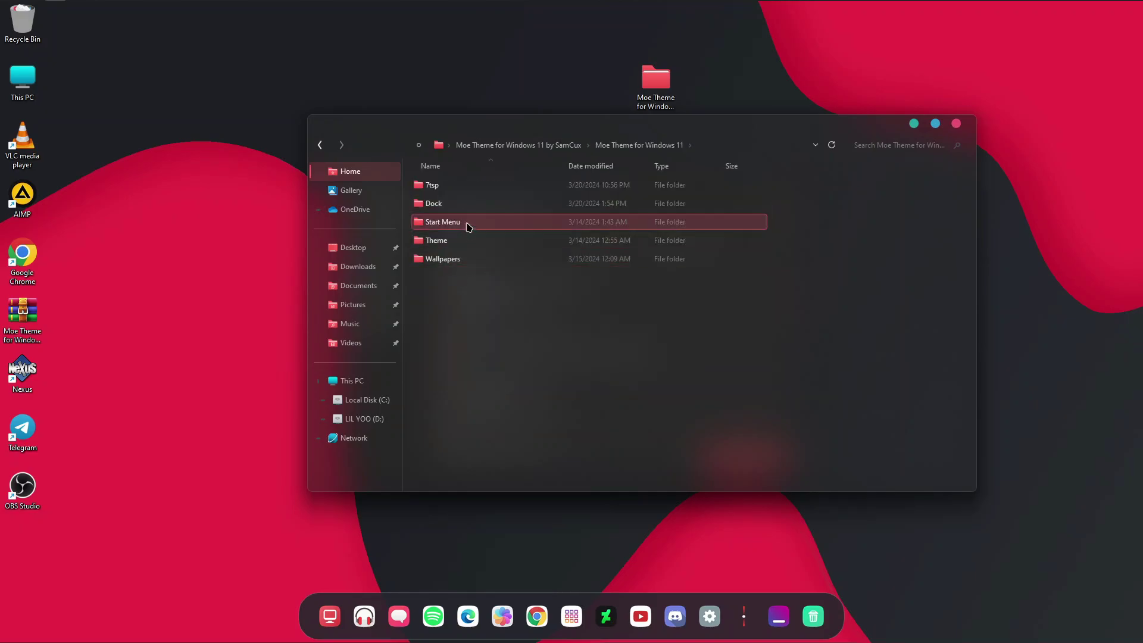
{"action": "double_click", "coordinate": [469, 224]}
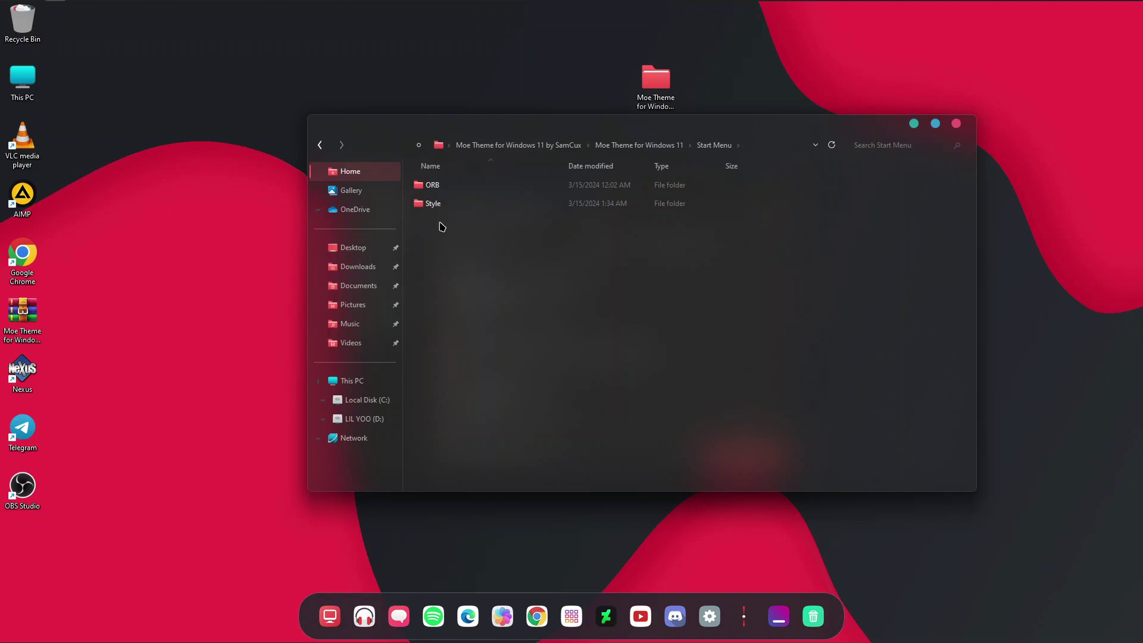
{"action": "left_click_drag", "start_coordinate": [441, 226], "coordinate": [460, 179]}
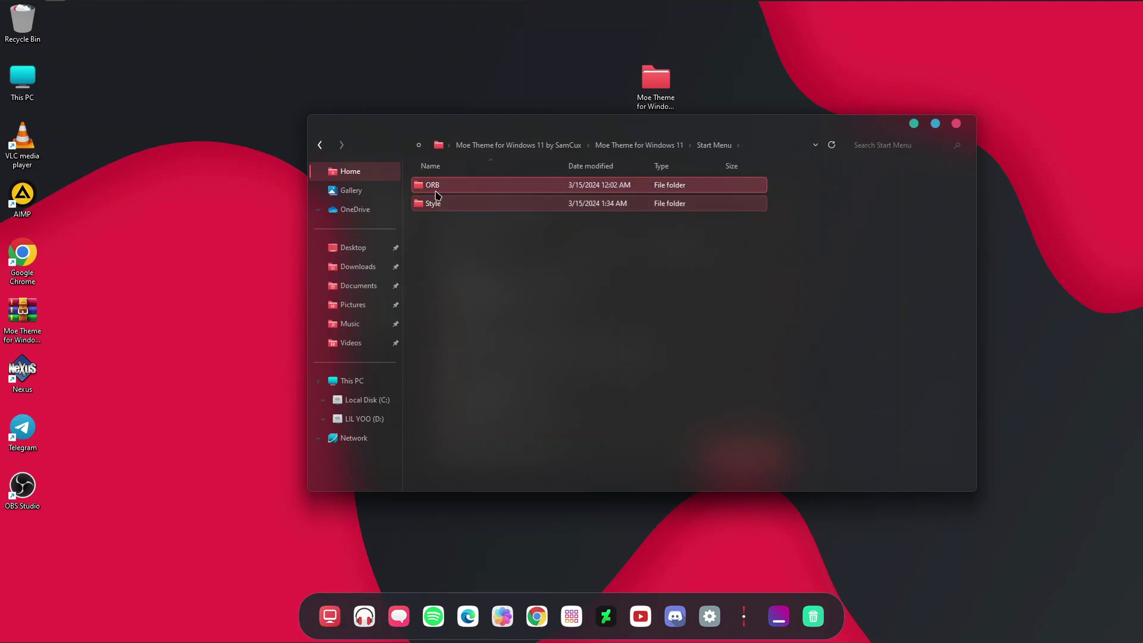
{"action": "left_click", "coordinate": [446, 206]}
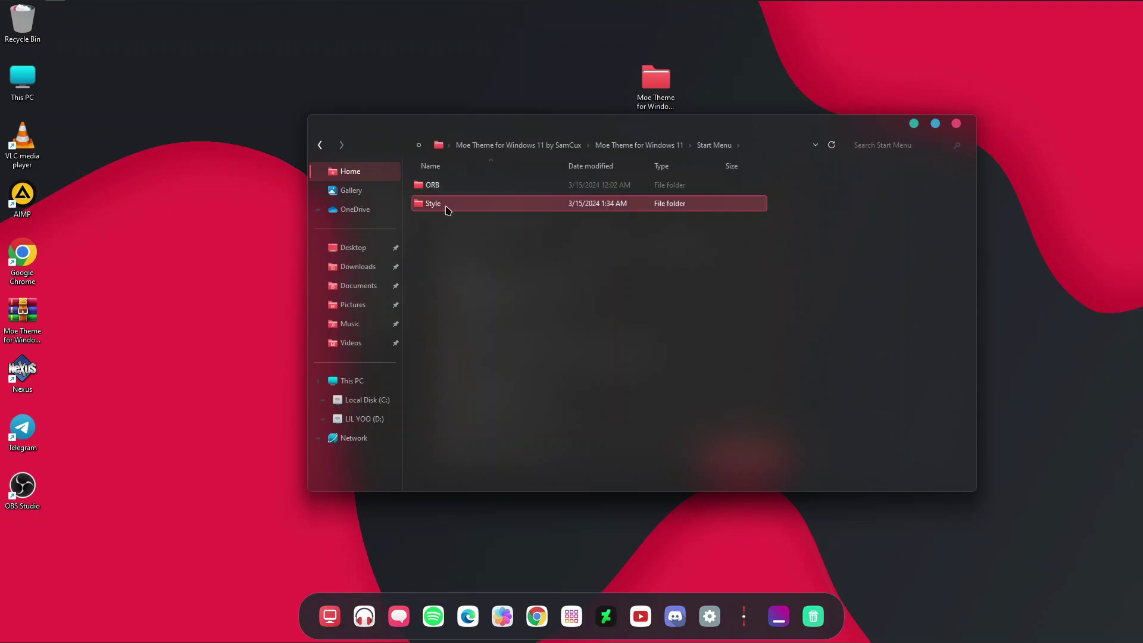
Open Local Disk (C:) in a new window and browse to Program Files\StartAllBack.
{"action": "right_click", "coordinate": [374, 405]}
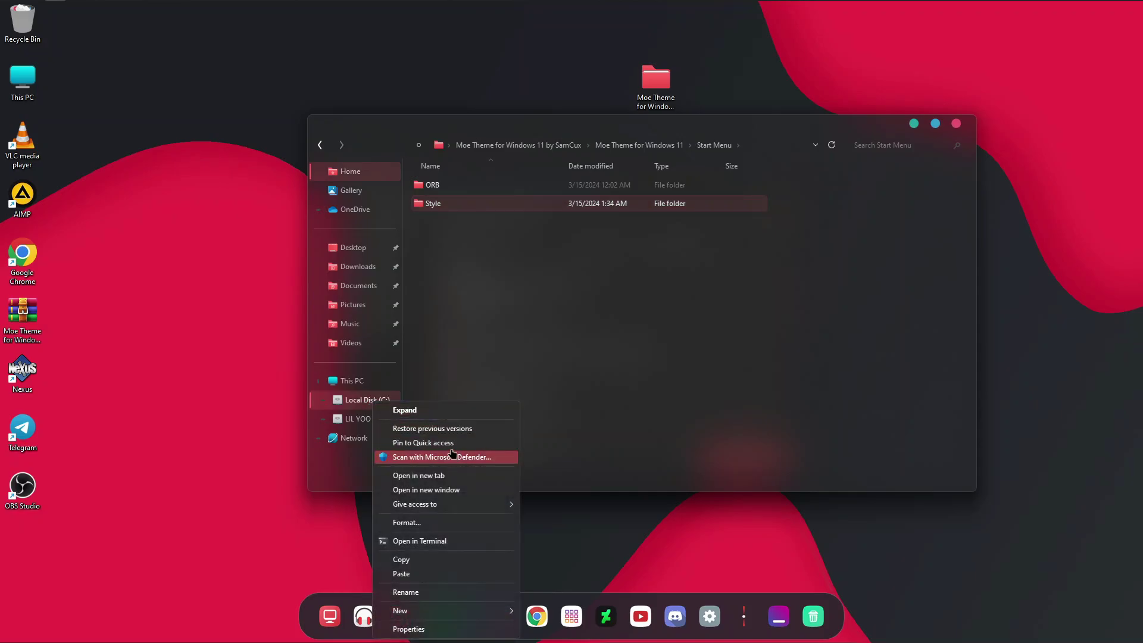
{"action": "left_click", "coordinate": [447, 495]}
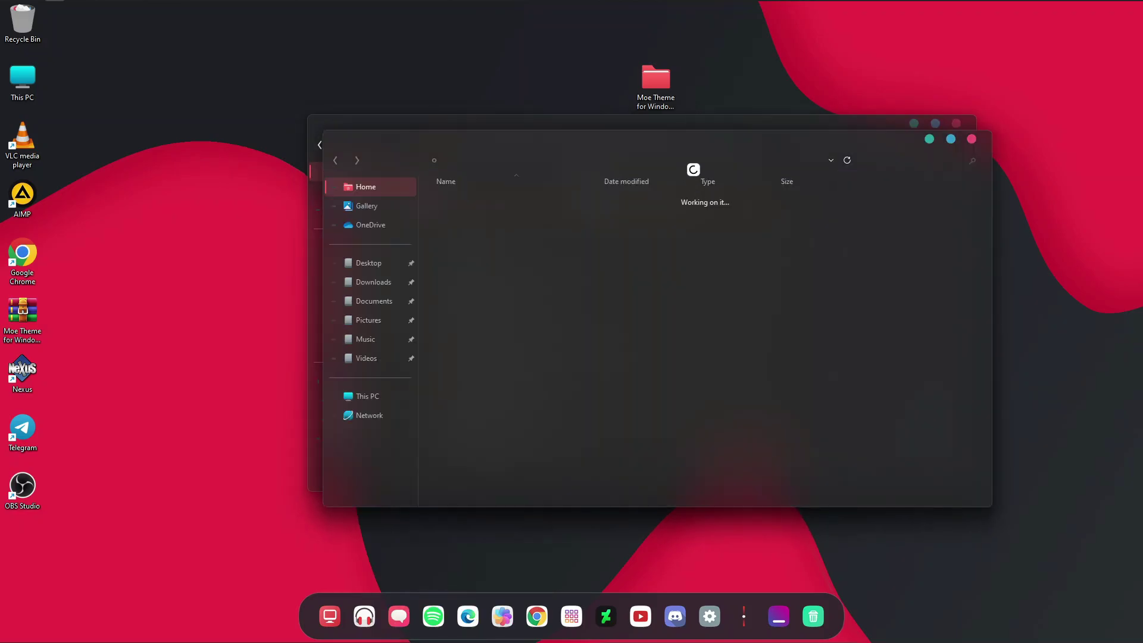
{"action": "left_click", "coordinate": [682, 249]}
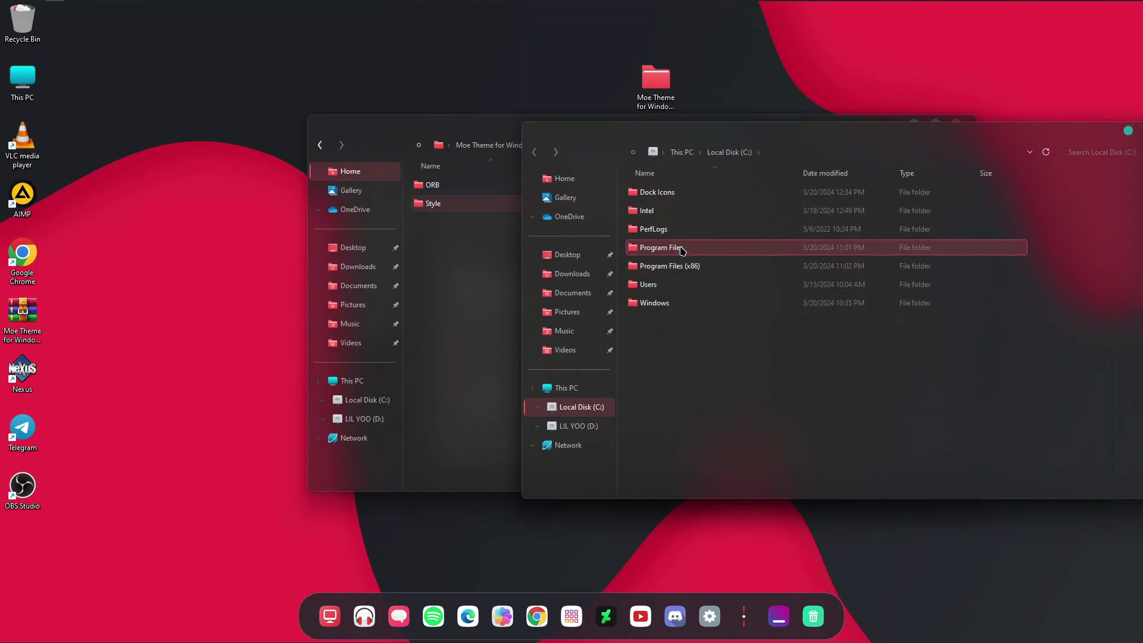
{"action": "double_click", "coordinate": [682, 249]}
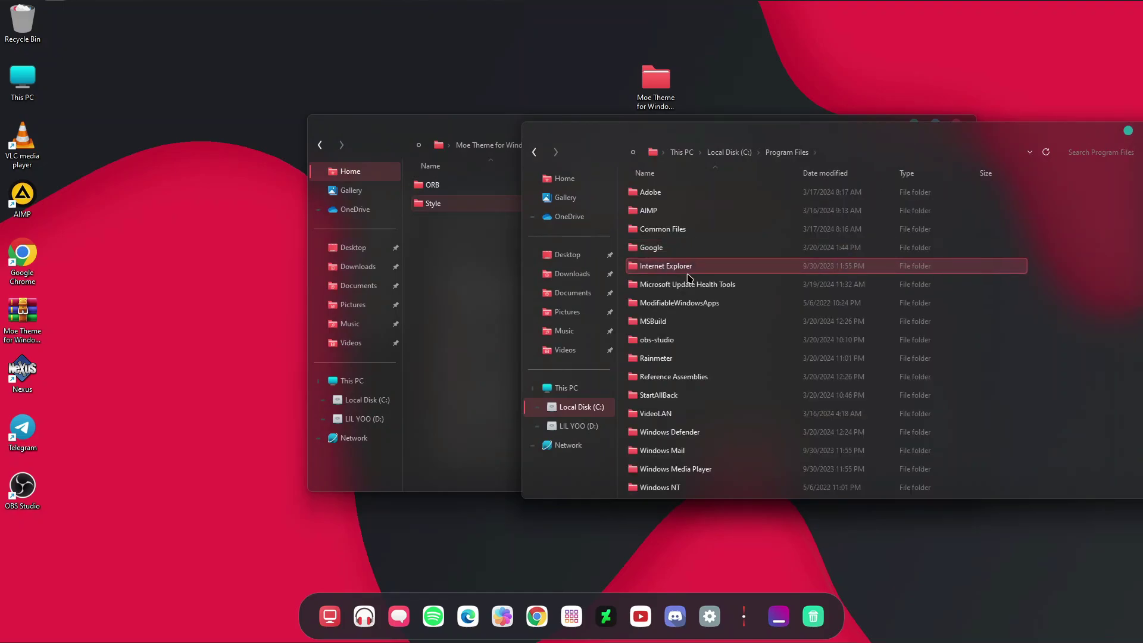
{"action": "scroll", "coordinate": [668, 320], "scroll_direction": "down", "scroll_amount": 1}
{"action": "double_click", "coordinate": [658, 342]}
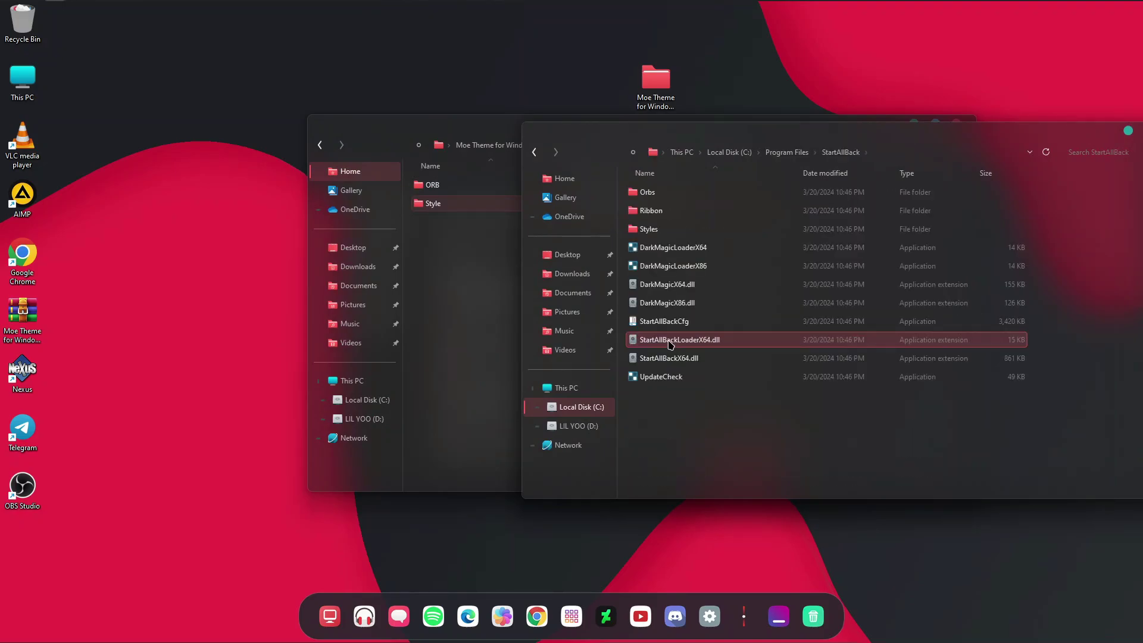
{"action": "left_click", "coordinate": [646, 228]}
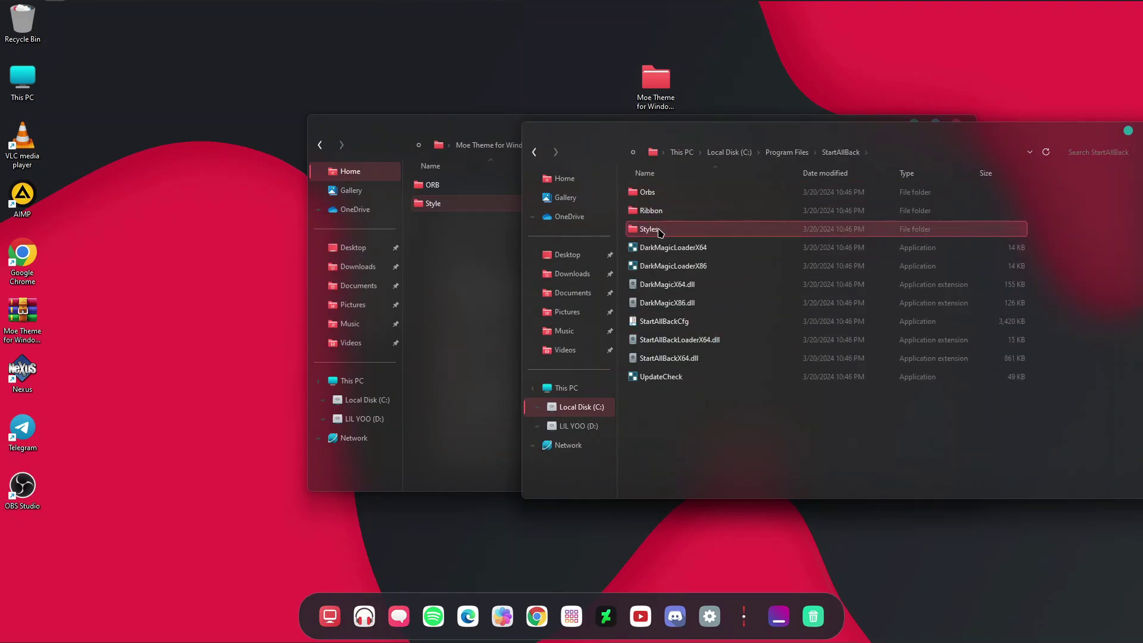
{"action": "left_click", "coordinate": [661, 191]}
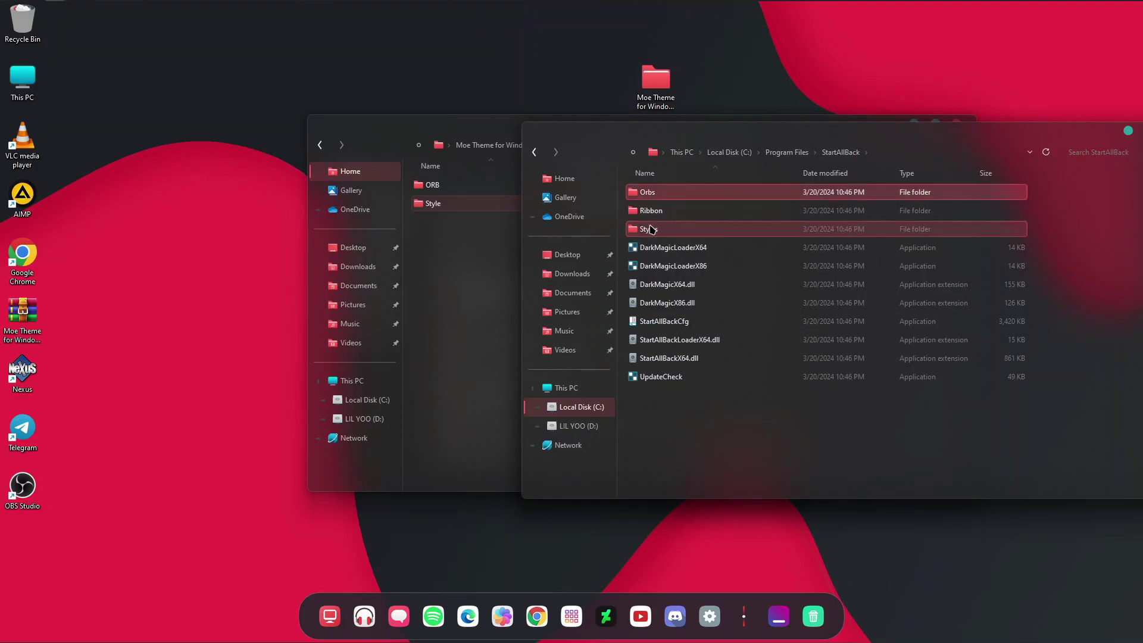
Open the theme's Style folder beside it and select Moe StartMenu.
{"action": "double_click", "coordinate": [434, 204]}
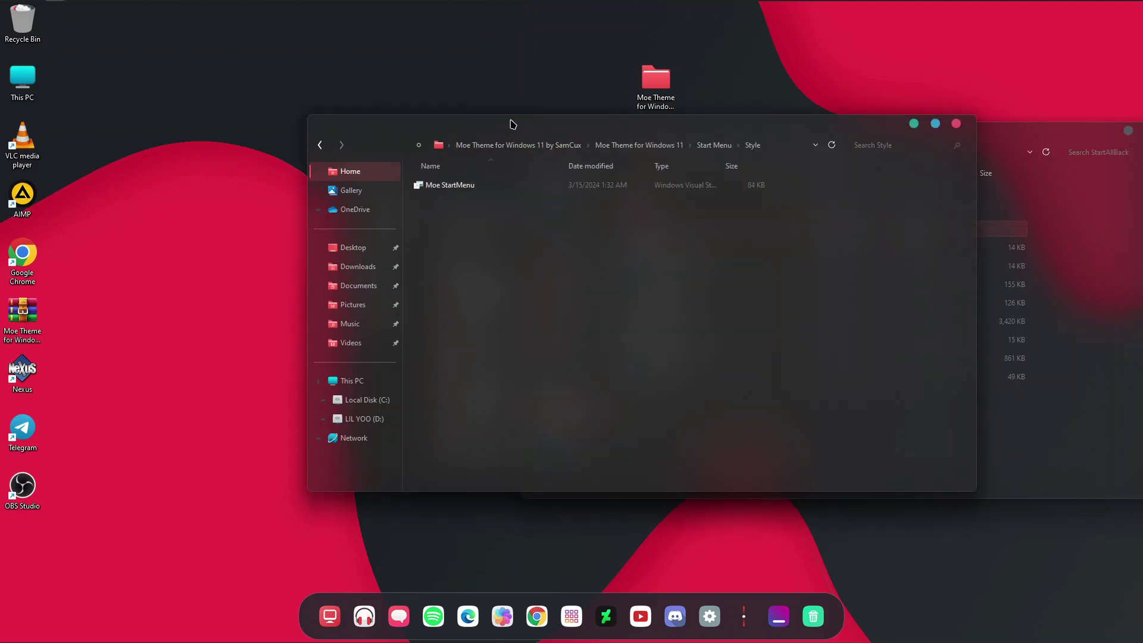
{"action": "left_click_drag", "start_coordinate": [513, 124], "coordinate": [137, 124]}
{"action": "left_click", "coordinate": [51, 187]}
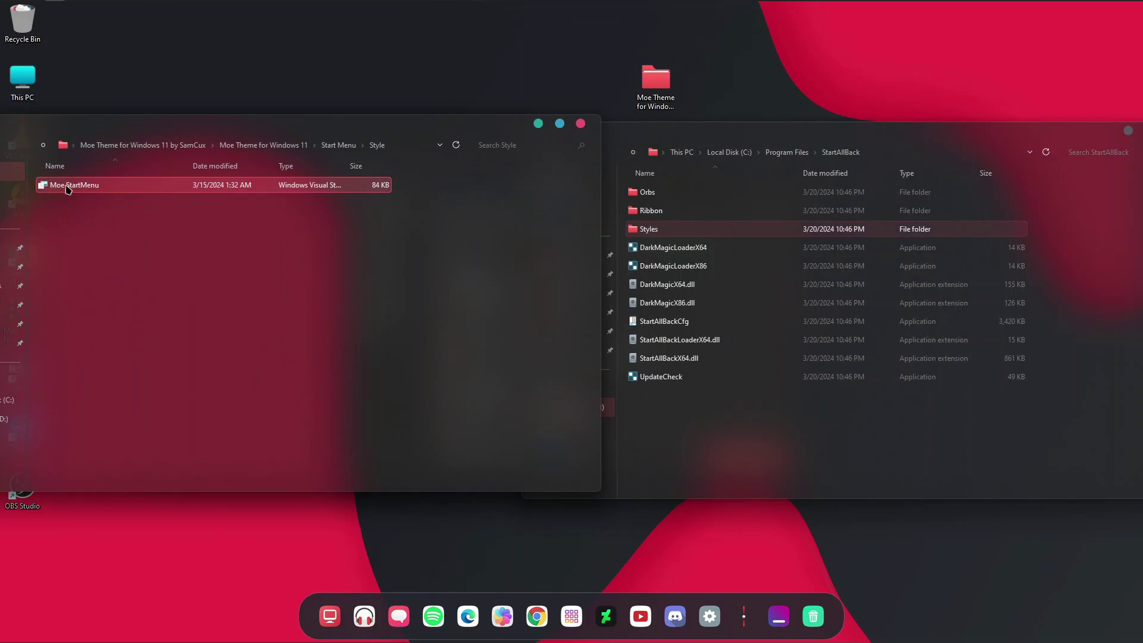
Move Moe StartMenu into StartAllBack's Styles folder, approving the administrator prompt.
{"action": "left_click_drag", "start_coordinate": [67, 188], "coordinate": [698, 236]}
{"action": "left_click", "coordinate": [526, 250]}
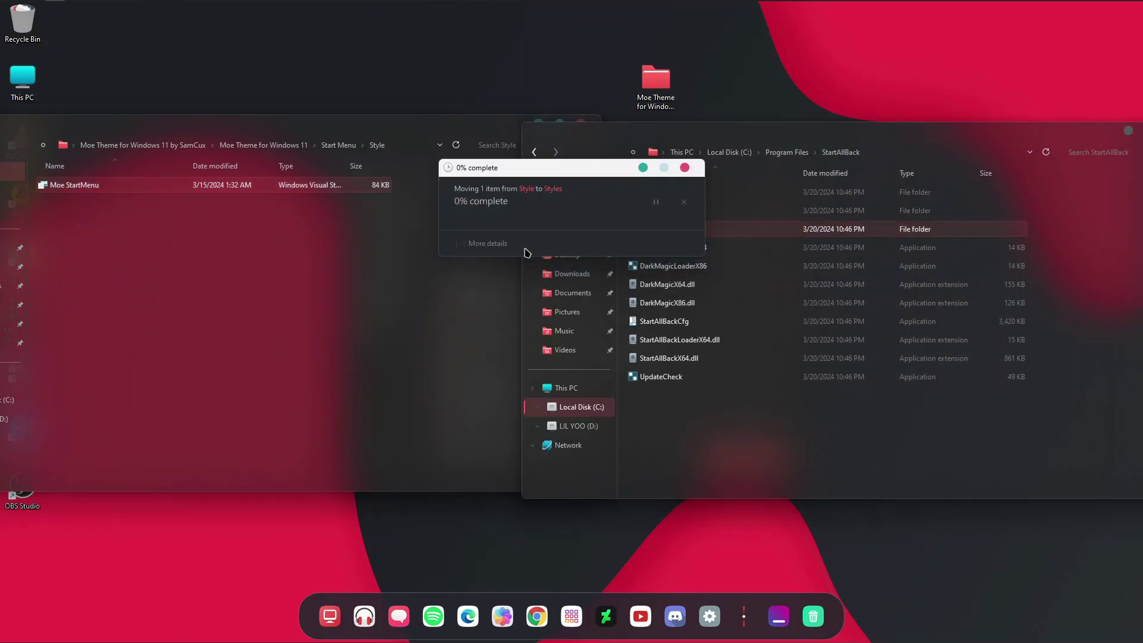
{"action": "left_click", "coordinate": [339, 145]}
Move the four Moe ORB images into StartAllBack's Orbs folder, then close the ORB window.
{"action": "double_click", "coordinate": [103, 190]}
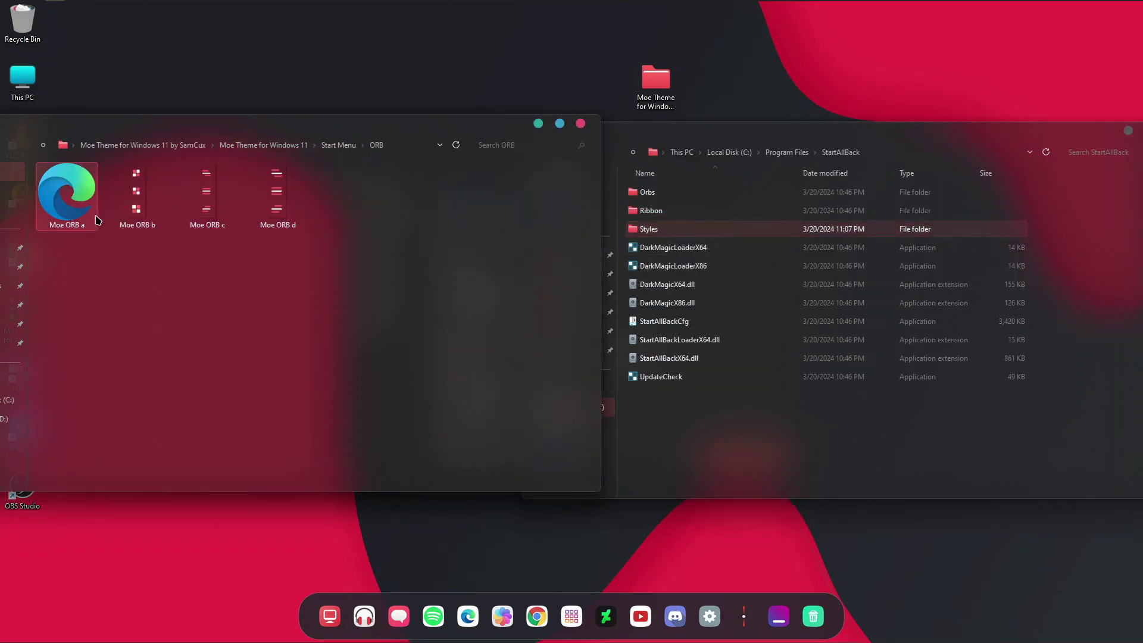
{"action": "left_click_drag", "start_coordinate": [457, 256], "coordinate": [12, 179]}
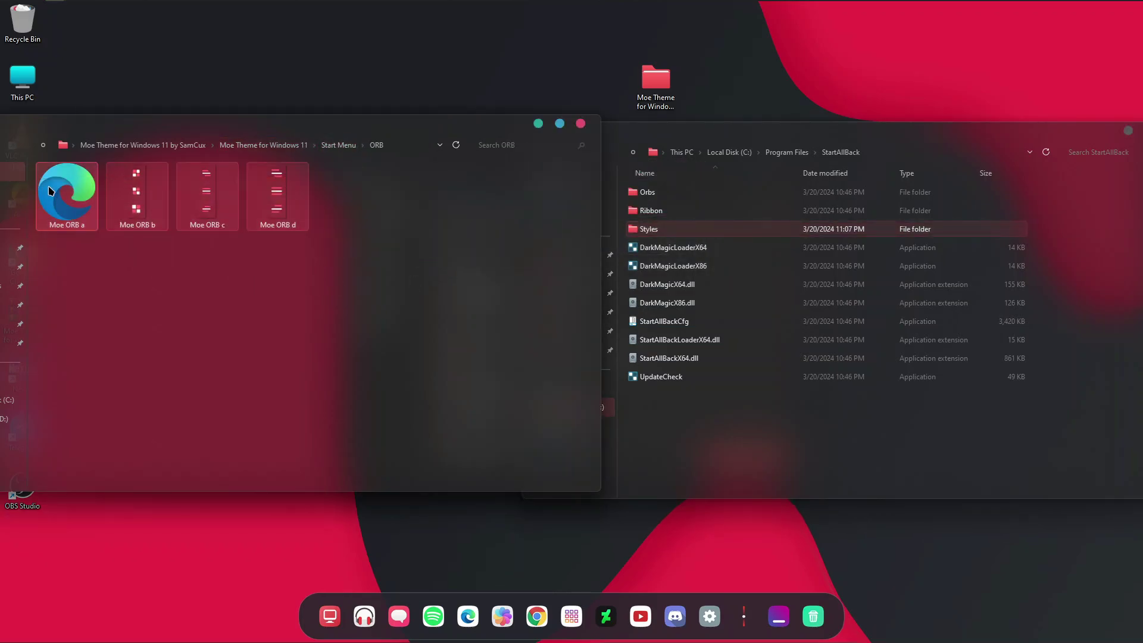
{"action": "left_click_drag", "start_coordinate": [78, 206], "coordinate": [668, 195]}
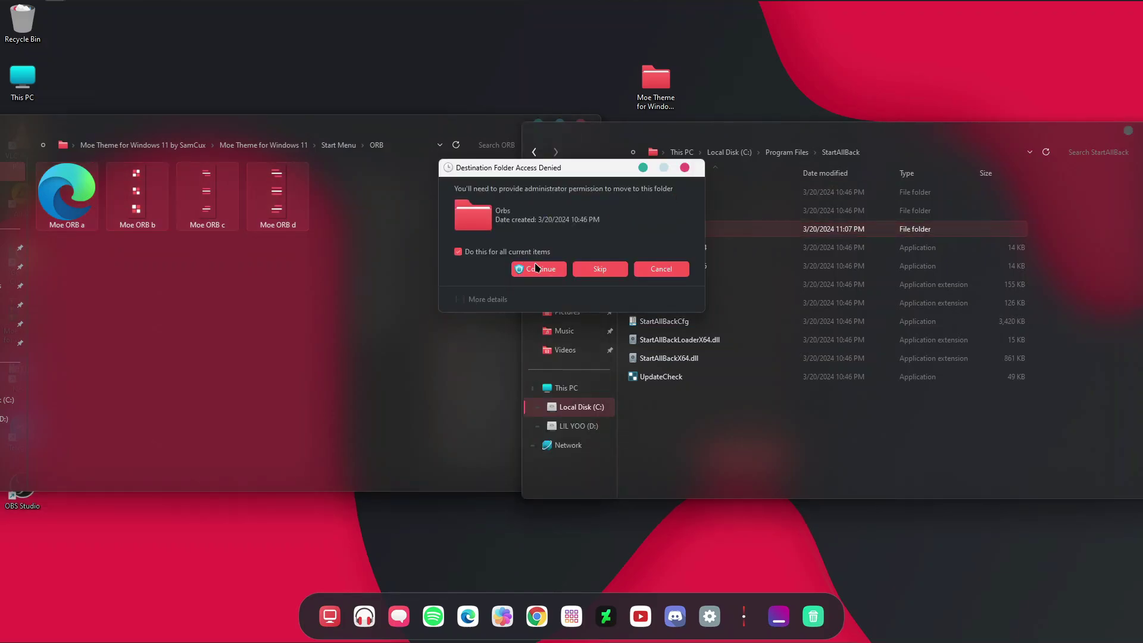
{"action": "left_click", "coordinate": [537, 267]}
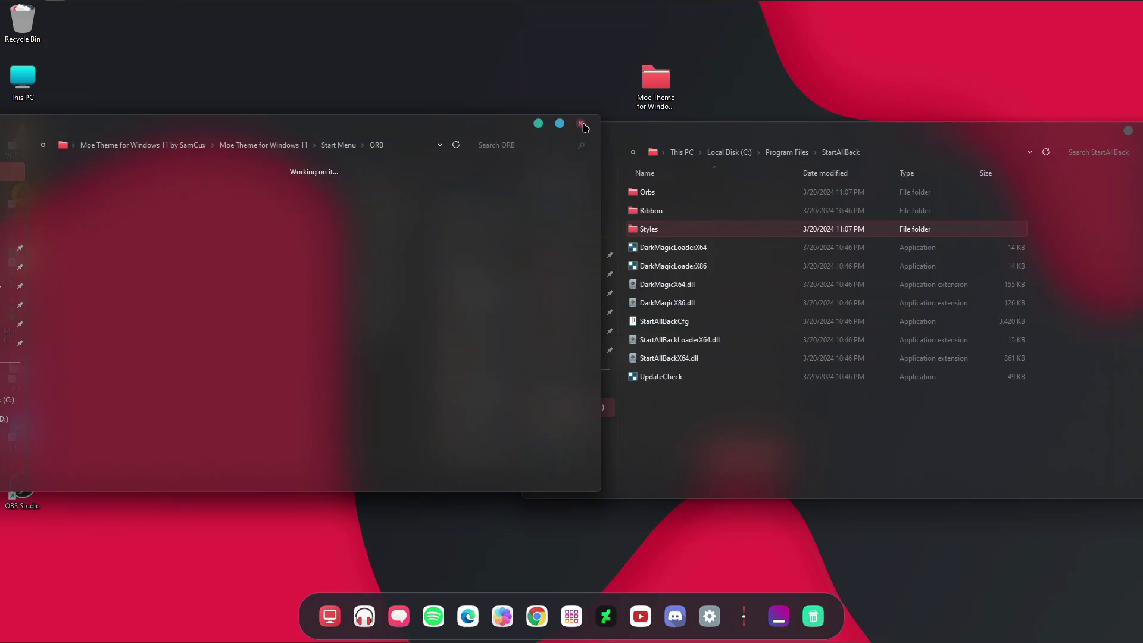
{"action": "left_click", "coordinate": [585, 128]}
{"action": "left_click_drag", "start_coordinate": [590, 133], "coordinate": [283, 132]}
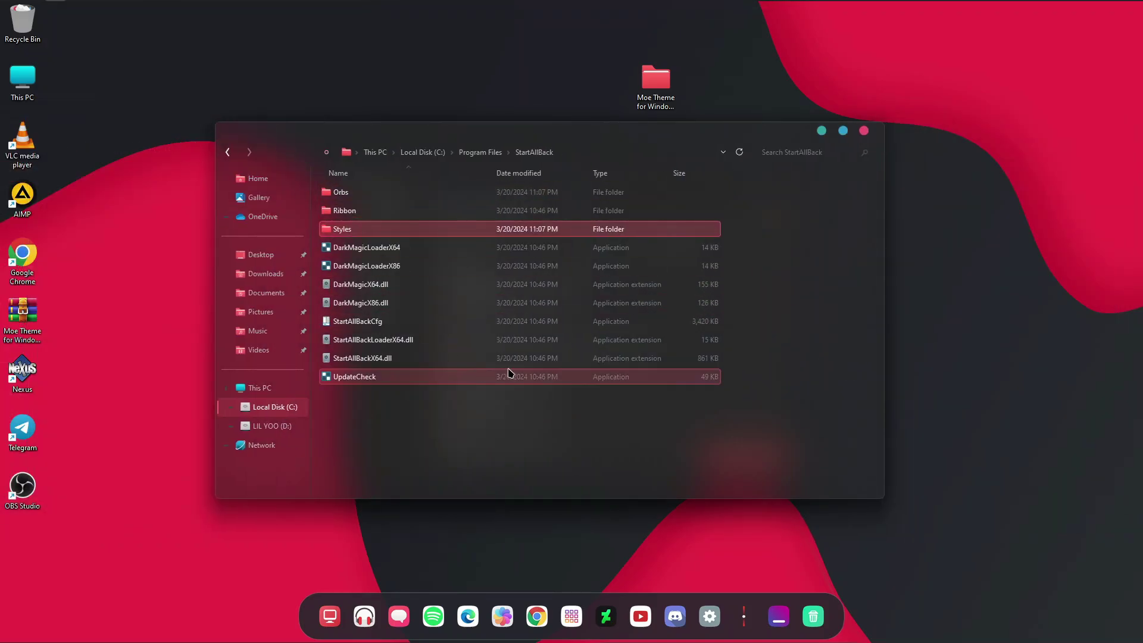
Set StartAllBack's Start menu visual style to Moe StartMenu and open Start to preview it.
{"action": "left_click", "coordinate": [864, 131]}
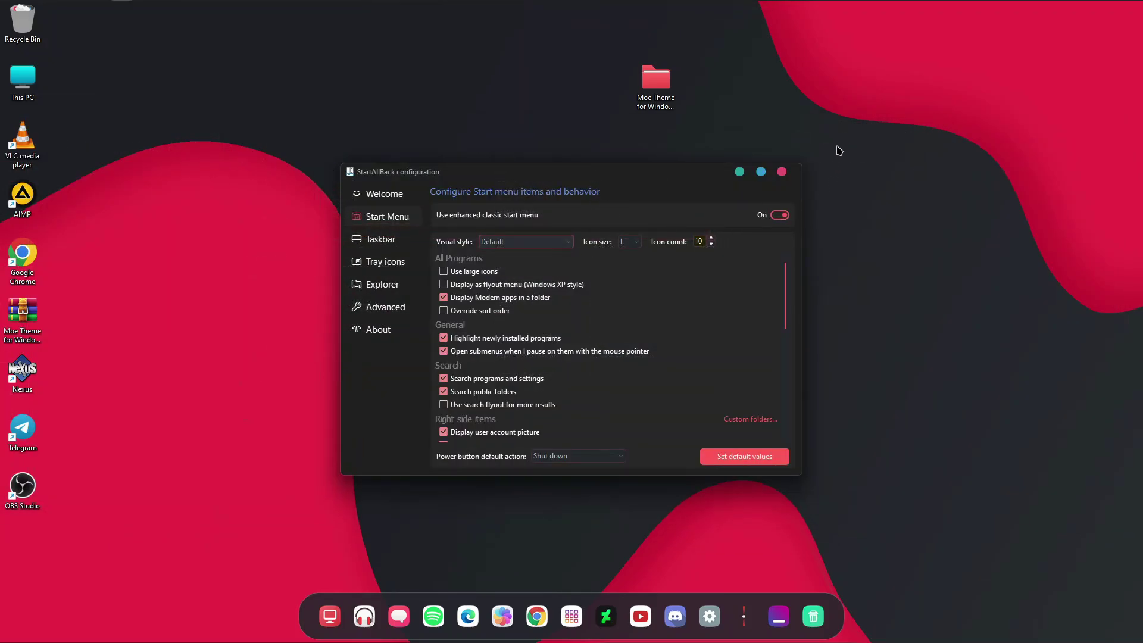
{"action": "left_click", "coordinate": [782, 172]}
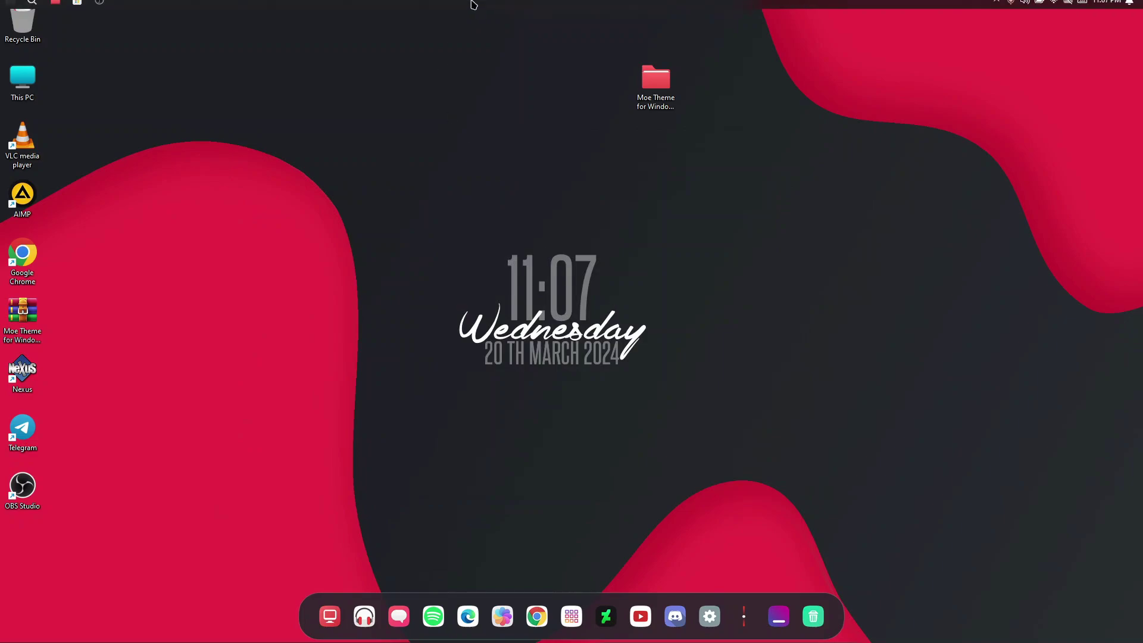
{"action": "right_click", "coordinate": [473, 6]}
{"action": "left_click", "coordinate": [502, 123]}
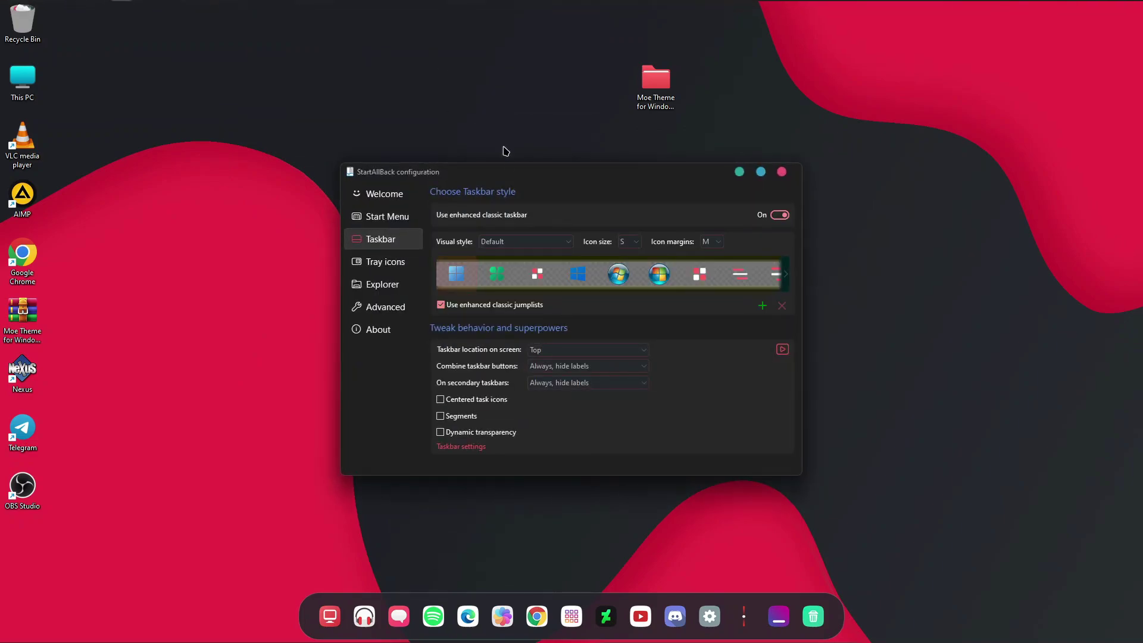
{"action": "left_click", "coordinate": [387, 217]}
{"action": "left_click", "coordinate": [494, 241]}
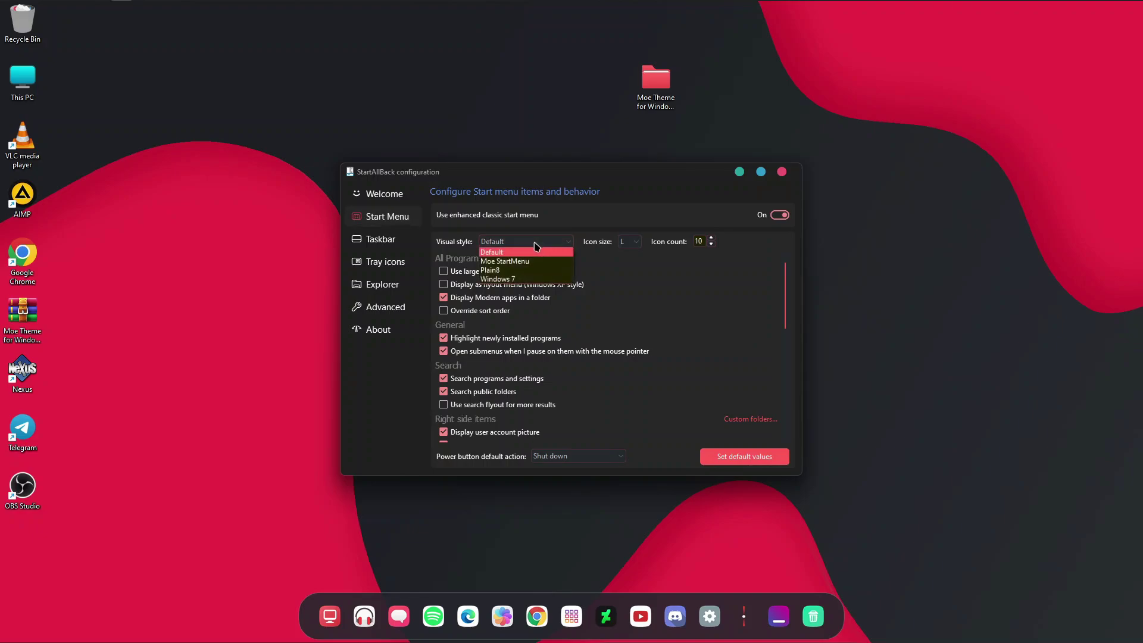
{"action": "left_click", "coordinate": [516, 267]}
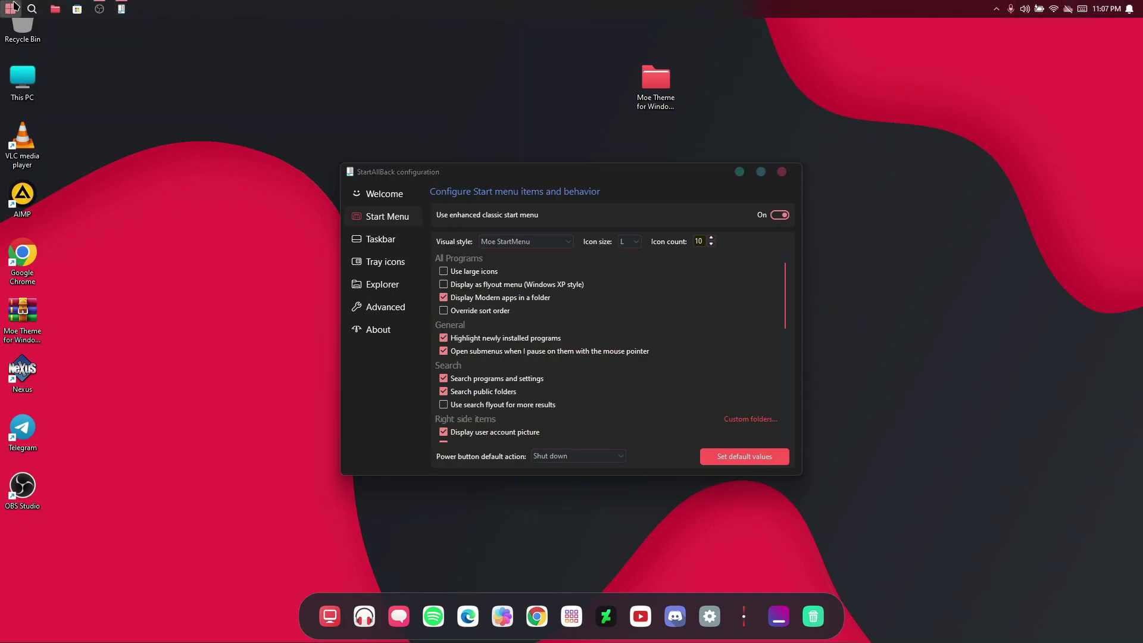
{"action": "left_click", "coordinate": [10, 8]}
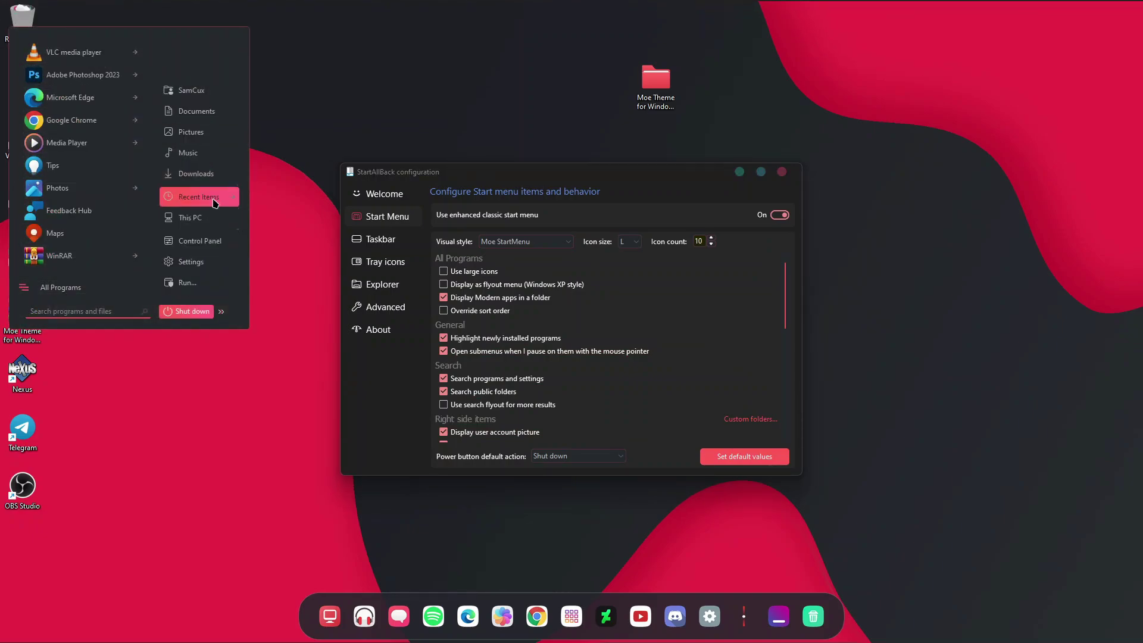
Set the taskbar icon margins to S and icon size to S.
{"action": "left_click", "coordinate": [388, 240]}
{"action": "left_click", "coordinate": [715, 243]}
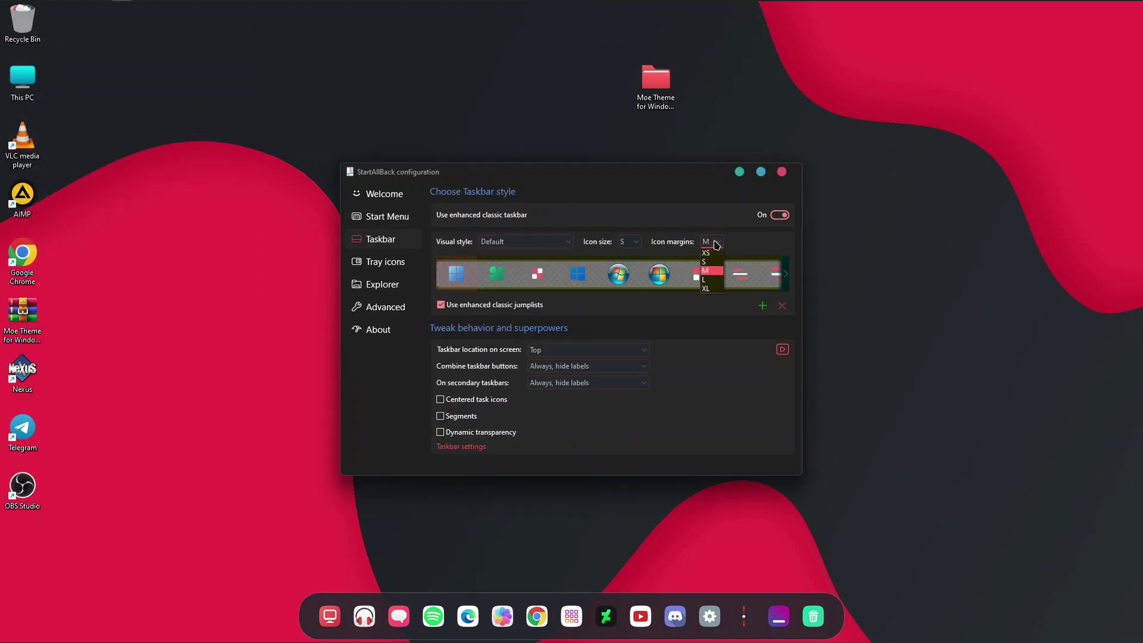
{"action": "left_click", "coordinate": [707, 262]}
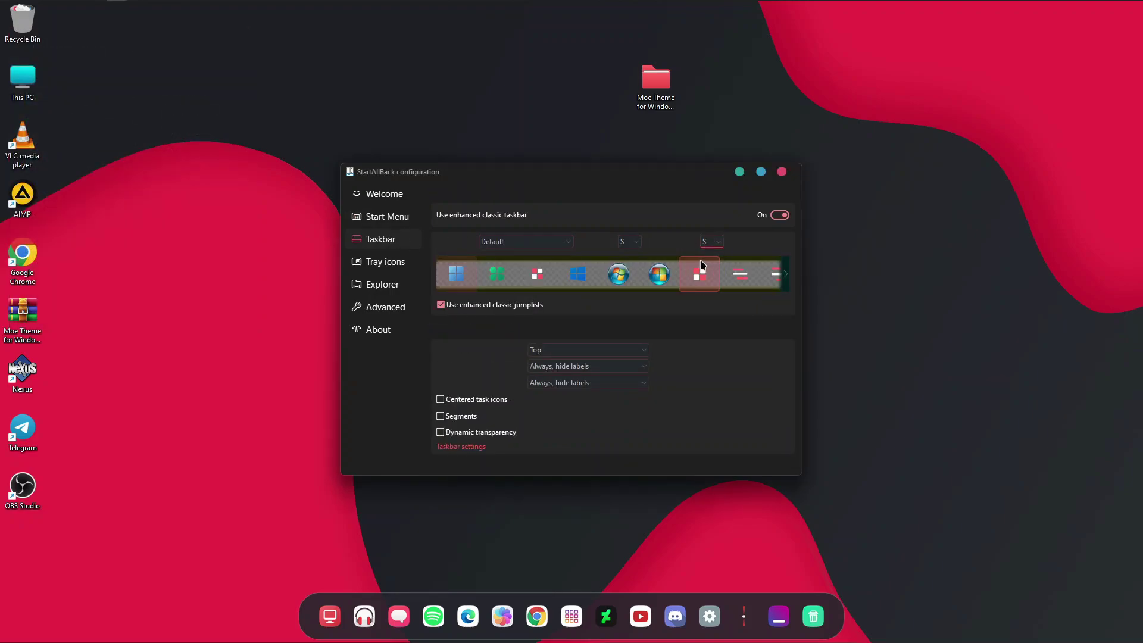
{"action": "left_click", "coordinate": [630, 241]}
{"action": "left_click", "coordinate": [635, 256]}
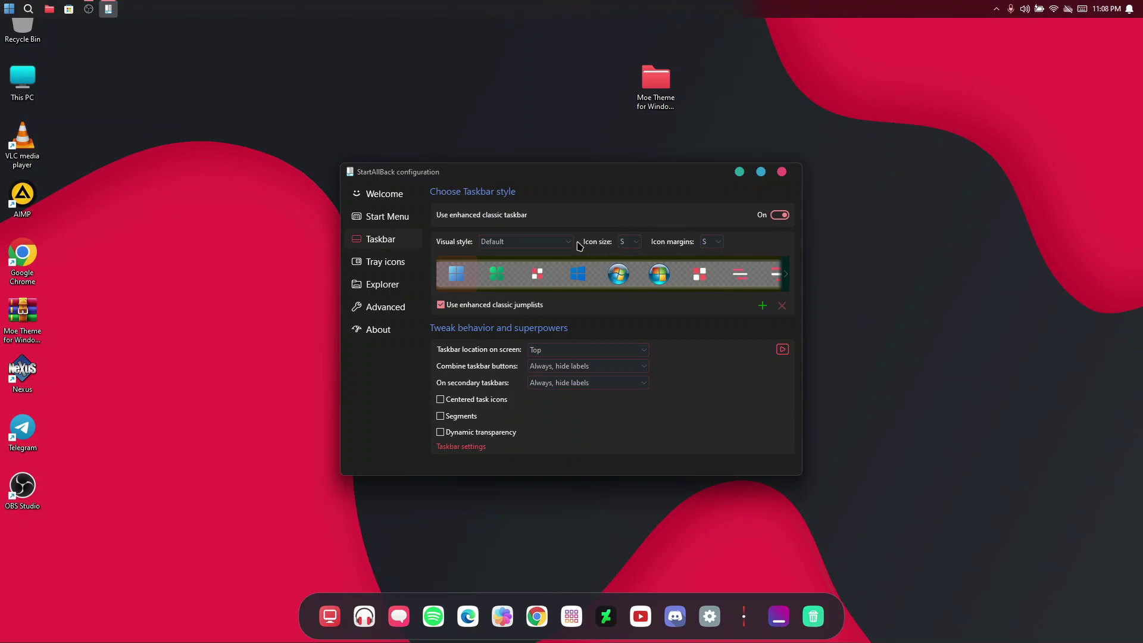
Apply the Moe StartMenu visual style and choose the Moe start button image.
{"action": "left_click", "coordinate": [484, 243]}
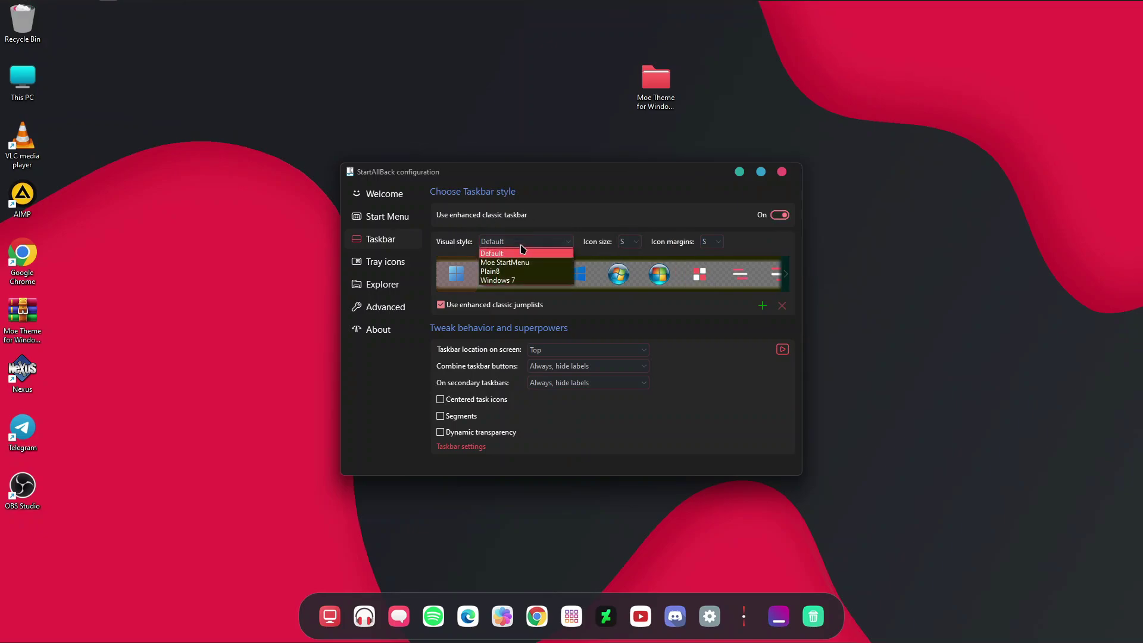
{"action": "left_click", "coordinate": [517, 263]}
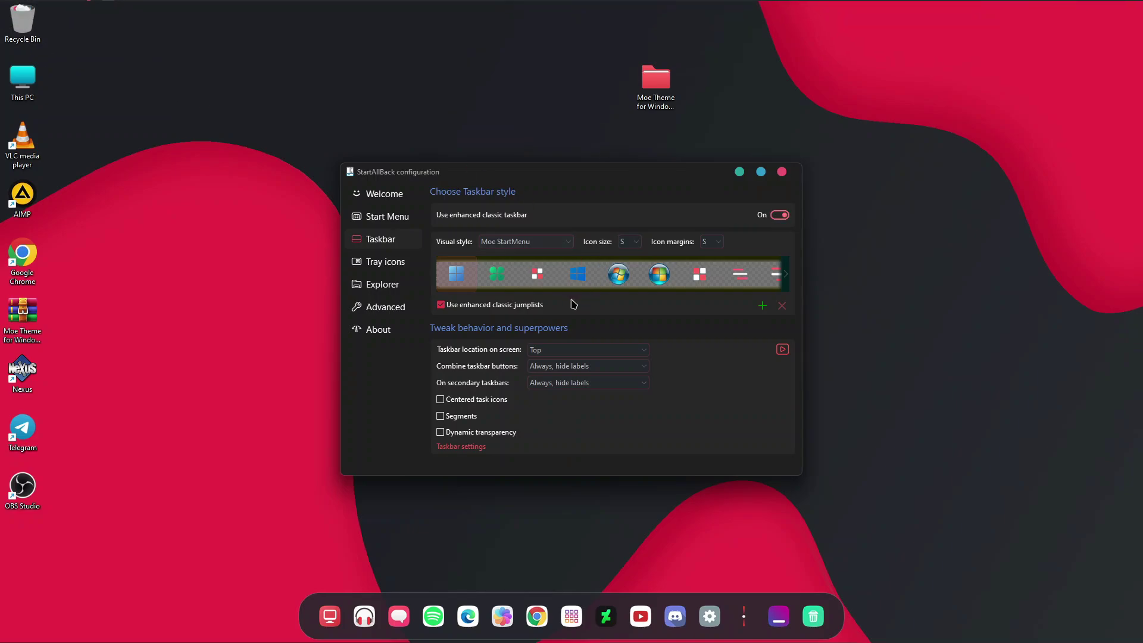
{"action": "left_click", "coordinate": [785, 277]}
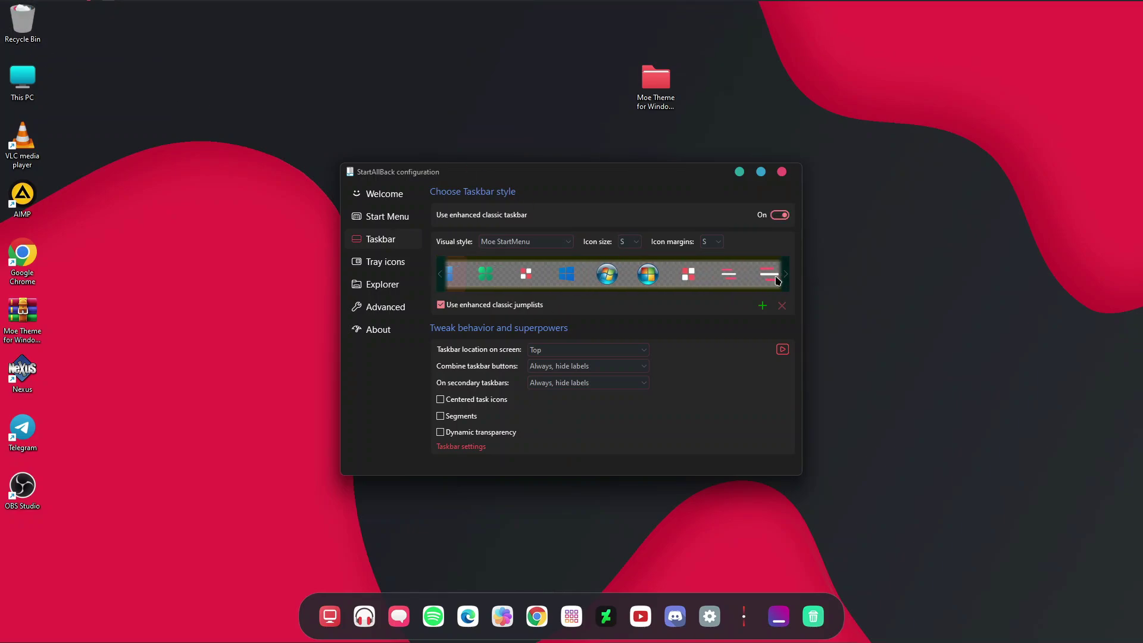
{"action": "left_click", "coordinate": [729, 276]}
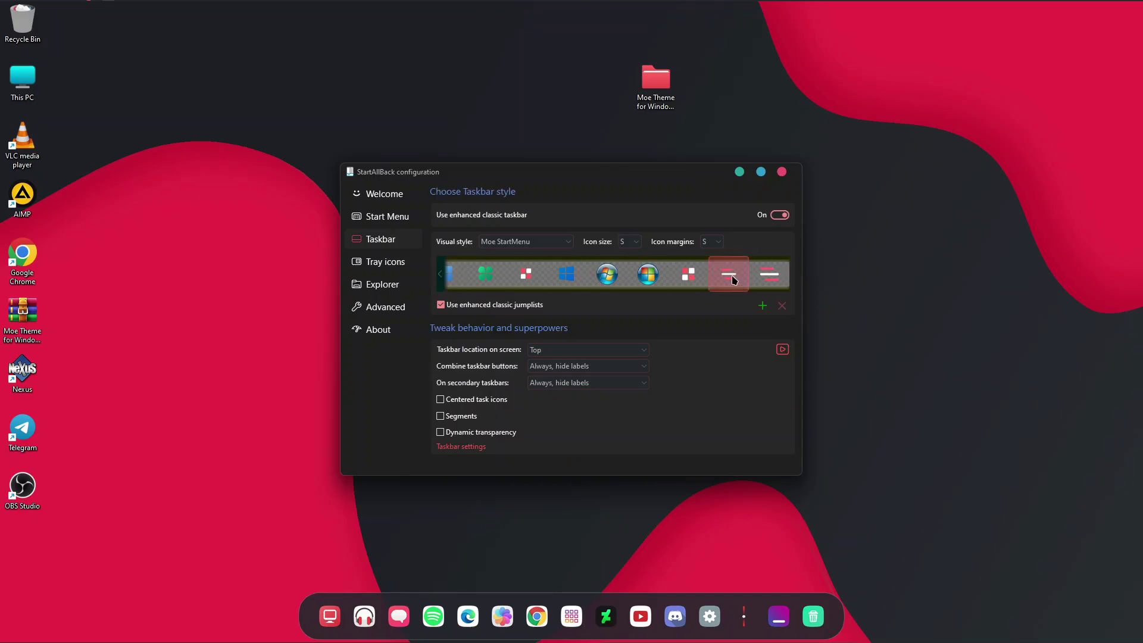
Open and close the start menu repeatedly to check its new Moe look.
{"action": "left_click", "coordinate": [20, 13]}
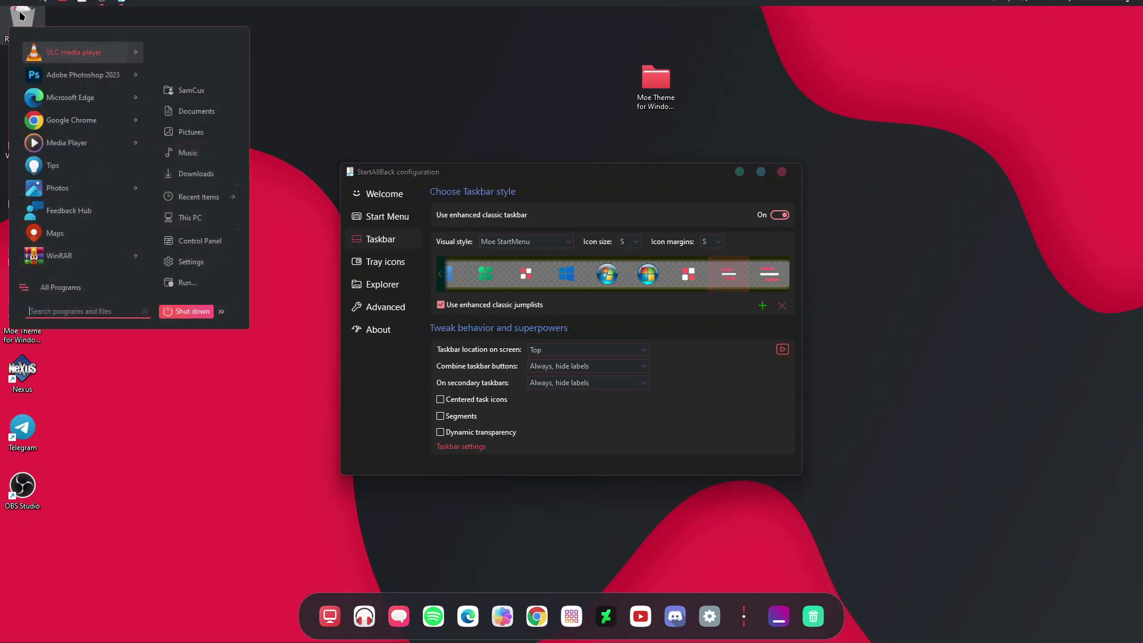
{"action": "left_click", "coordinate": [13, 15]}
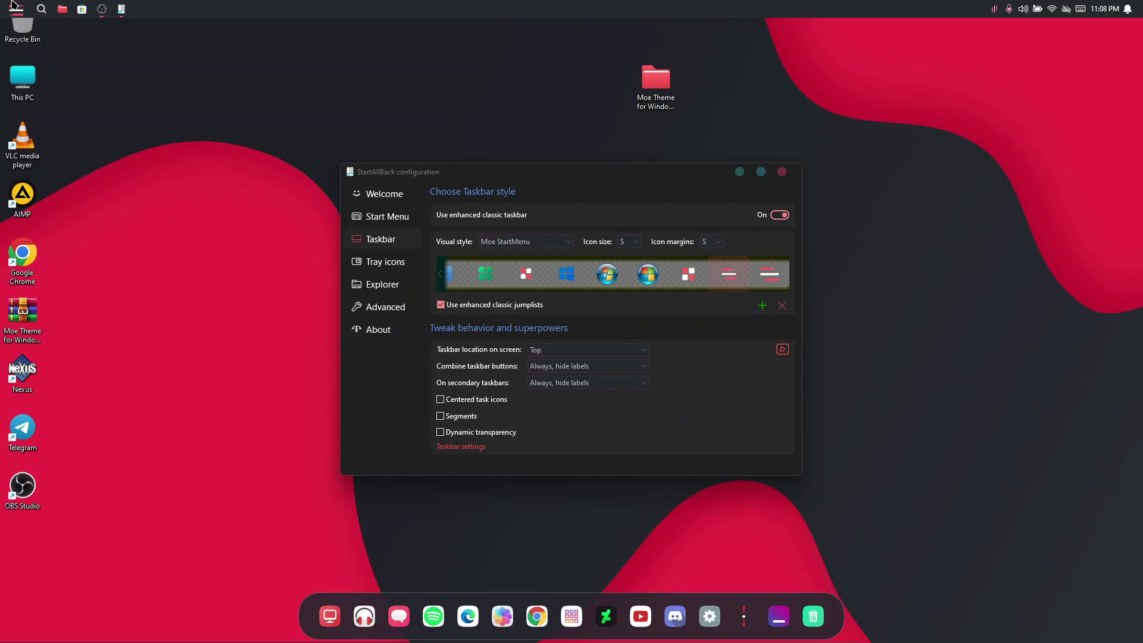
{"action": "left_click", "coordinate": [13, 6]}
{"action": "left_click", "coordinate": [15, 6]}
{"action": "left_click", "coordinate": [16, 6]}
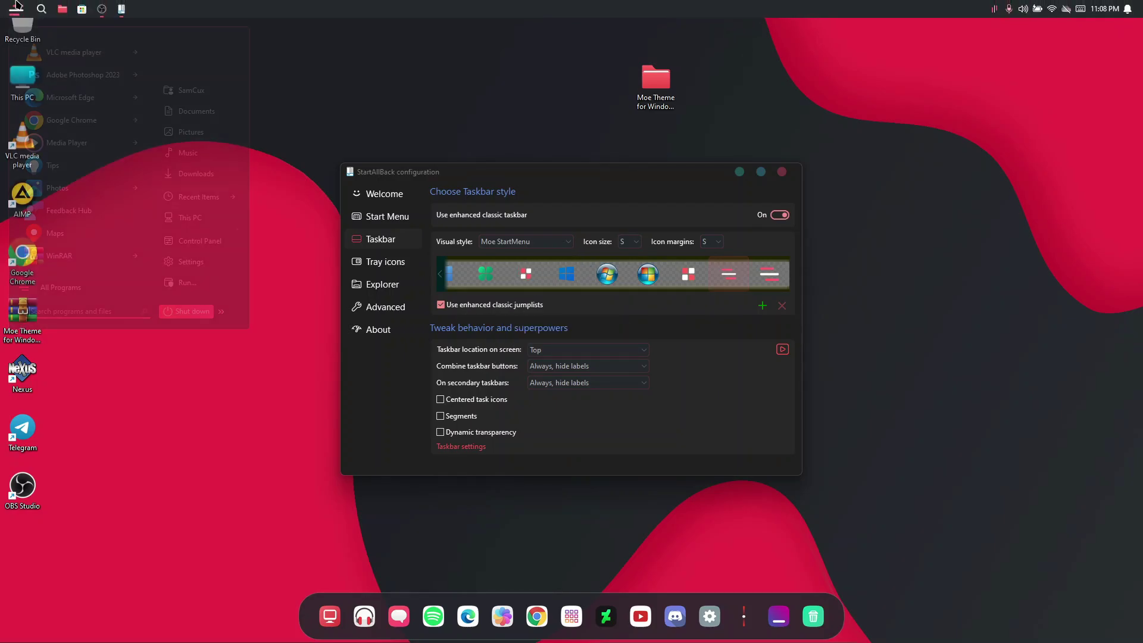
{"action": "left_click", "coordinate": [17, 6]}
{"action": "left_click", "coordinate": [18, 6]}
{"action": "left_click", "coordinate": [19, 7]}
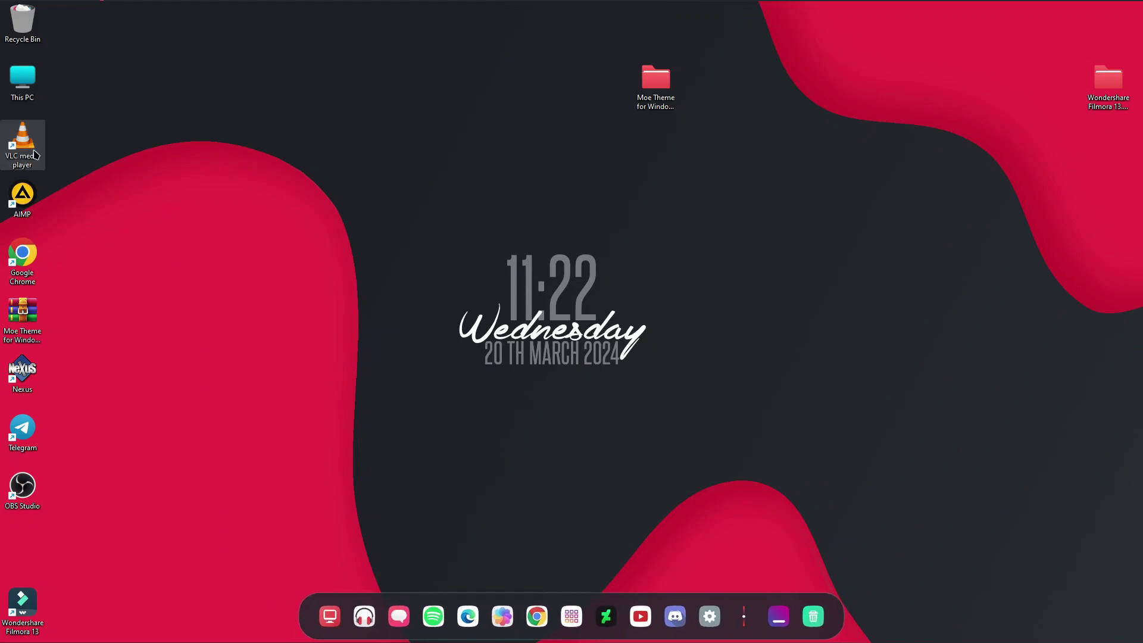
Drag the VLC media player desktop shortcut onto the Nexus dock.
{"action": "left_click_drag", "start_coordinate": [34, 154], "coordinate": [637, 617]}
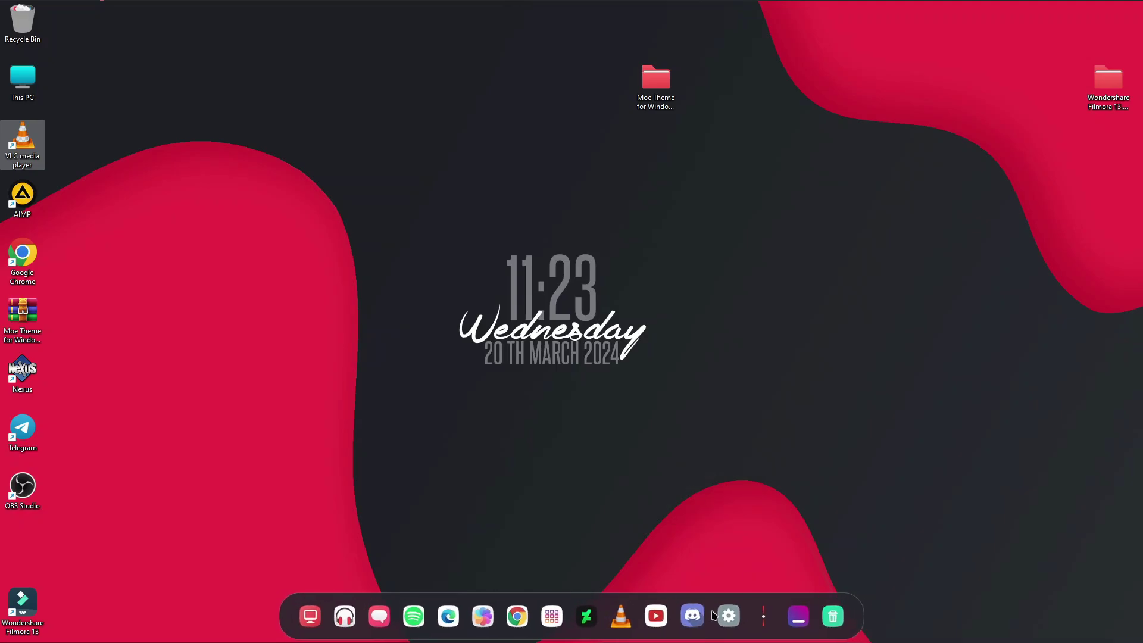
Open the Dock Icons folder on Local Disk (C:) in File Explorer.
{"action": "left_click", "coordinate": [653, 81]}
{"action": "double_click", "coordinate": [653, 82]}
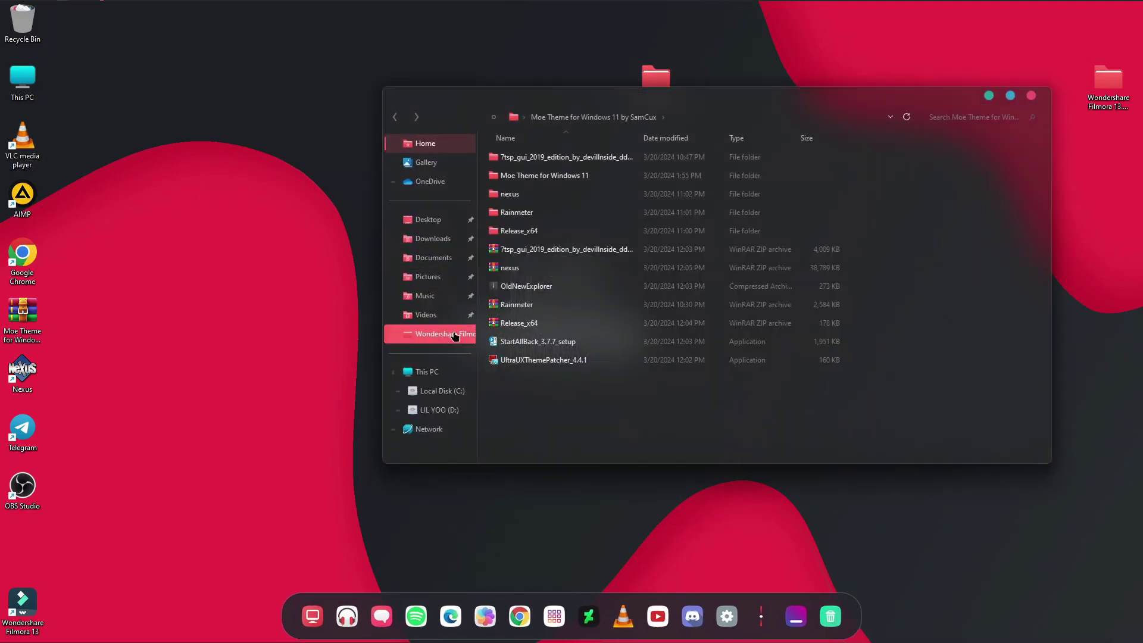
{"action": "left_click", "coordinate": [461, 375]}
{"action": "left_click", "coordinate": [445, 393]}
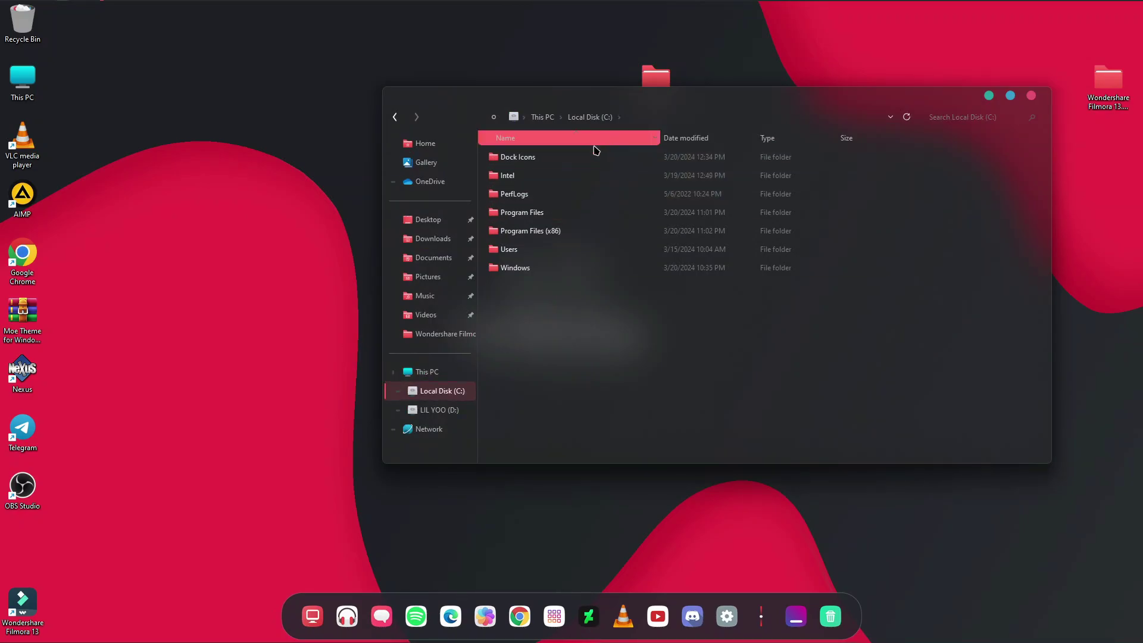
{"action": "double_click", "coordinate": [543, 158]}
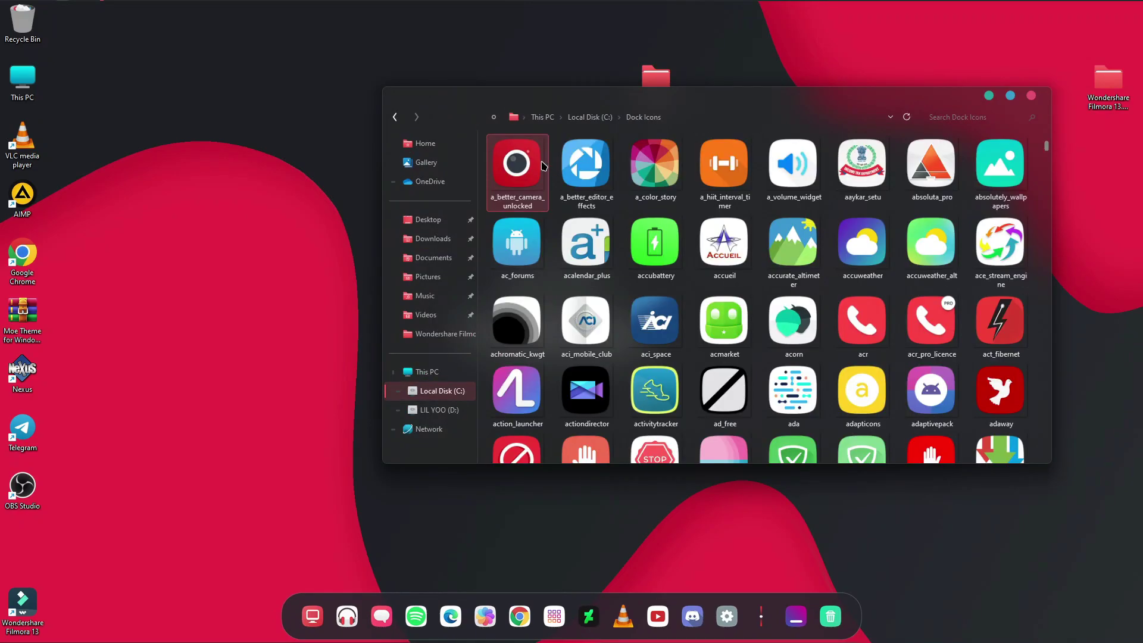
Search for 'vl', drag the vlc icon onto VLC's dock entry, and test it.
{"action": "left_click", "coordinate": [940, 116]}
{"action": "type", "text": "vlc"}
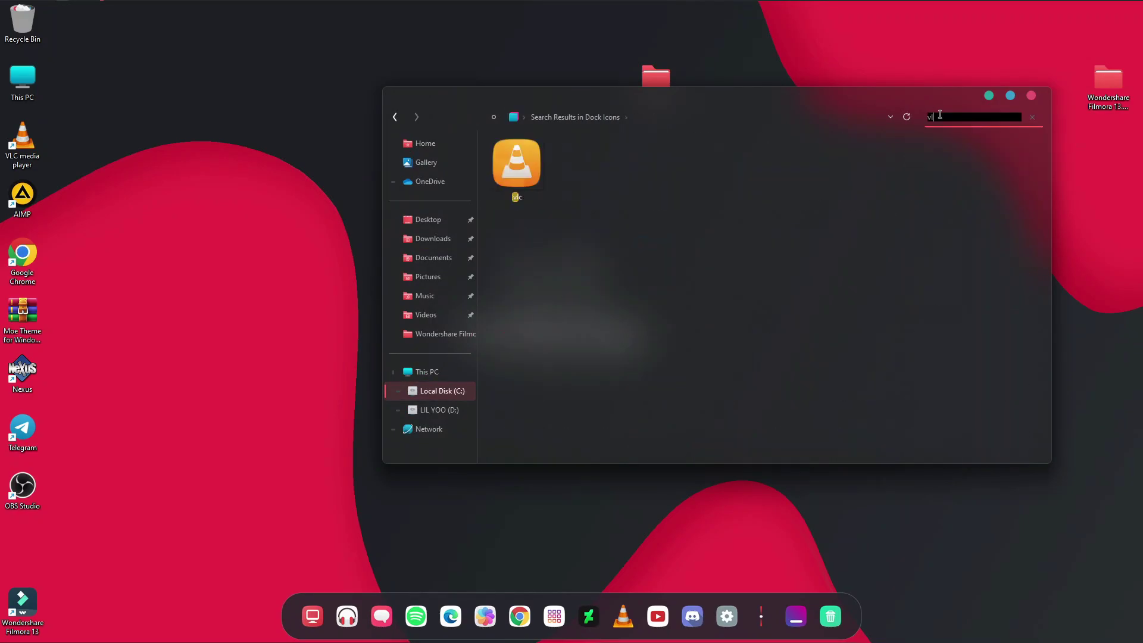
{"action": "left_click", "coordinate": [526, 153]}
{"action": "left_click_drag", "start_coordinate": [522, 177], "coordinate": [654, 619]}
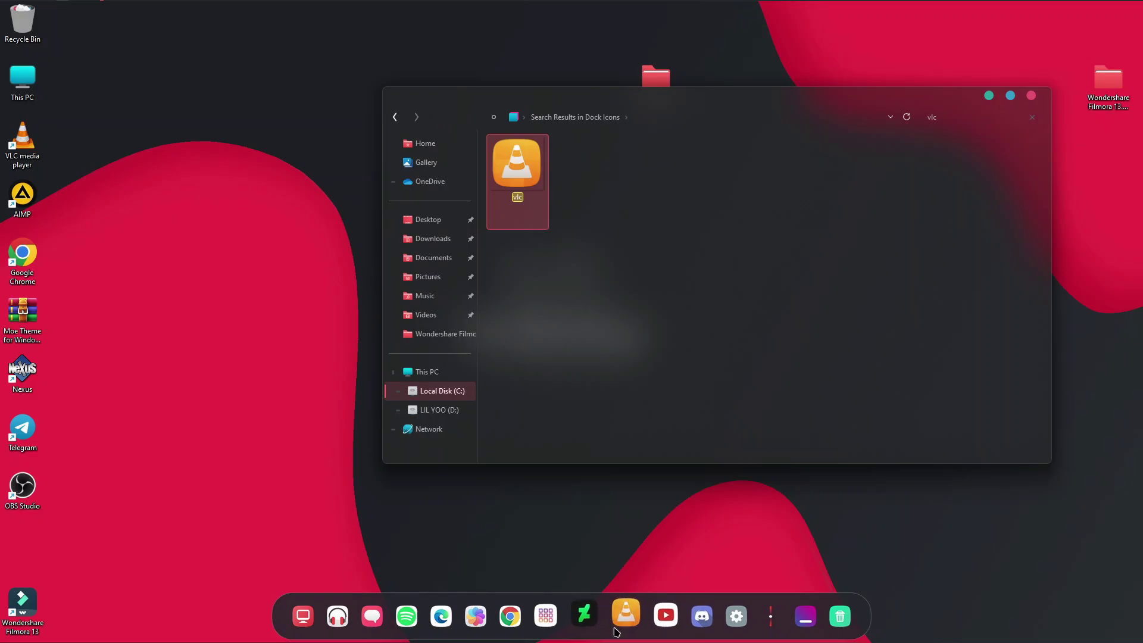
{"action": "left_click", "coordinate": [623, 613]}
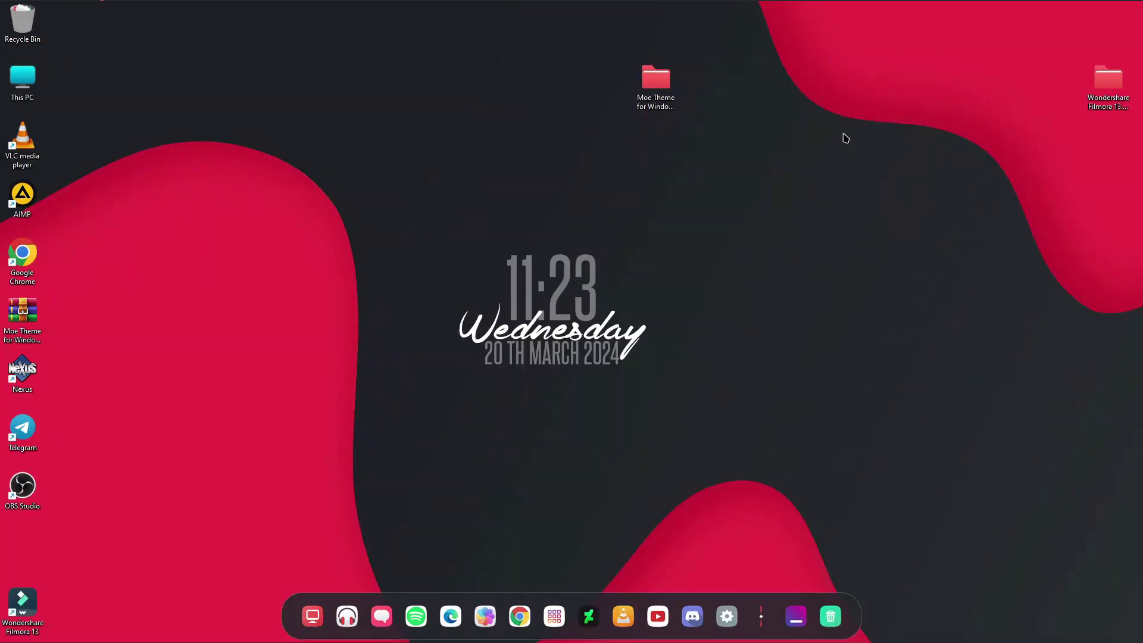
Extract the OldNewExplorer archive with WinRAR to "OldNewExplorer\" and check the new folder.
{"action": "double_click", "coordinate": [656, 83]}
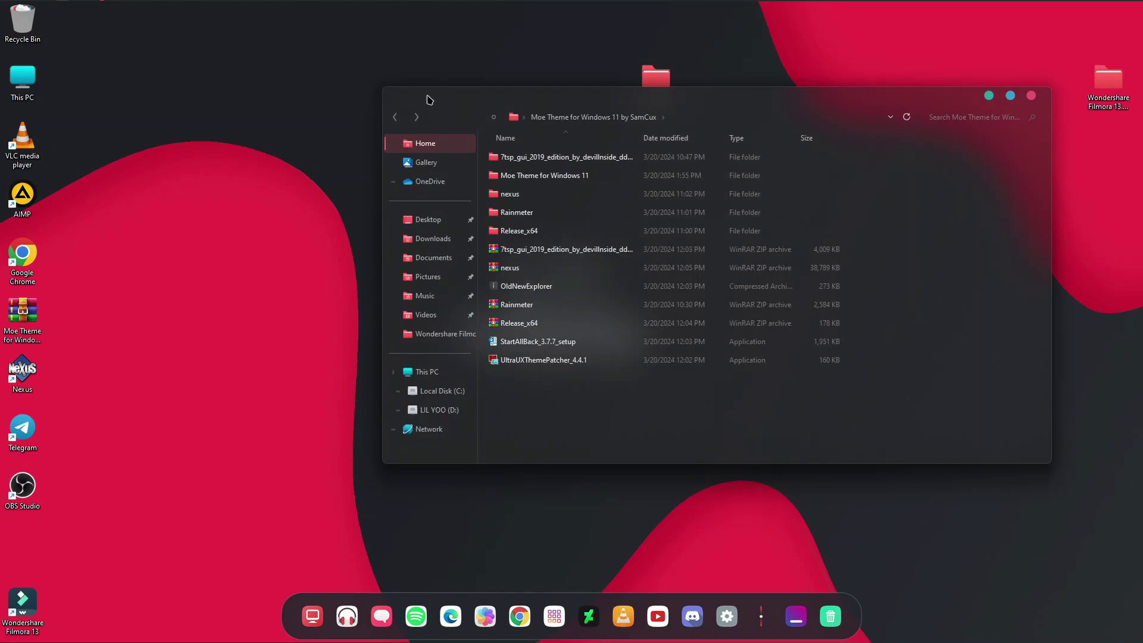
{"action": "left_click", "coordinate": [530, 287]}
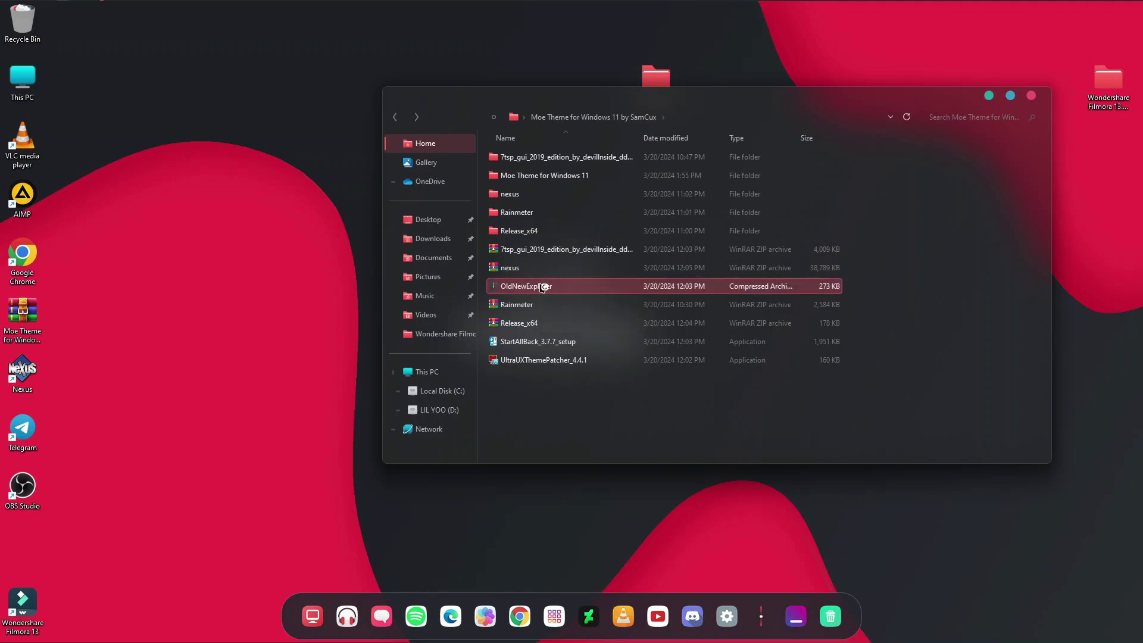
{"action": "right_click", "coordinate": [544, 289]}
{"action": "mouse_move", "coordinate": [657, 350]}
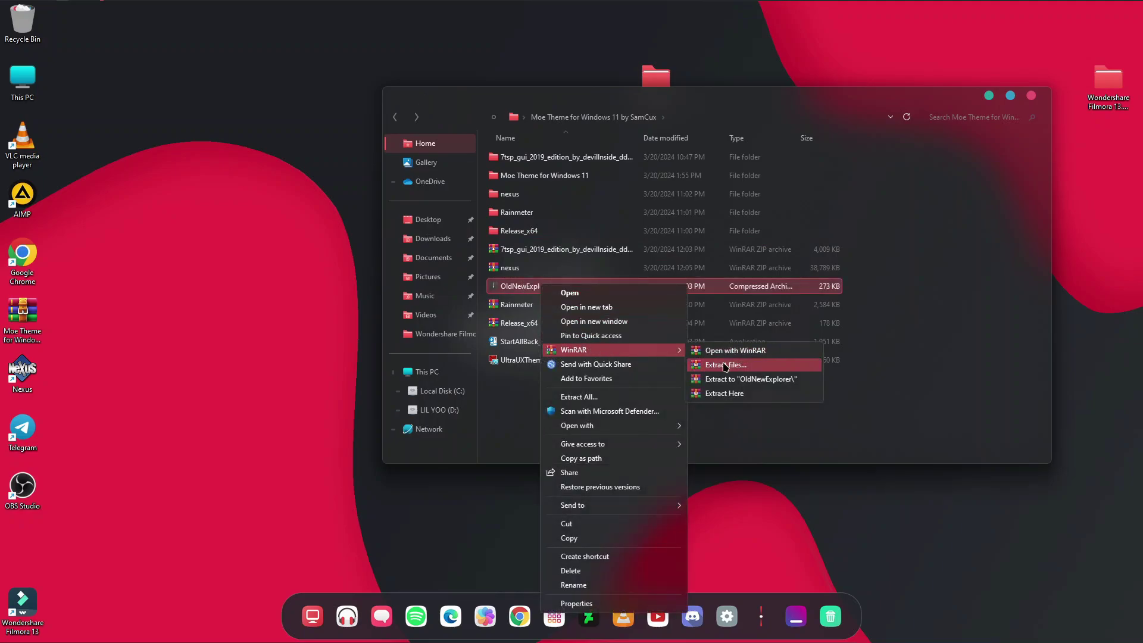
{"action": "left_click", "coordinate": [730, 383]}
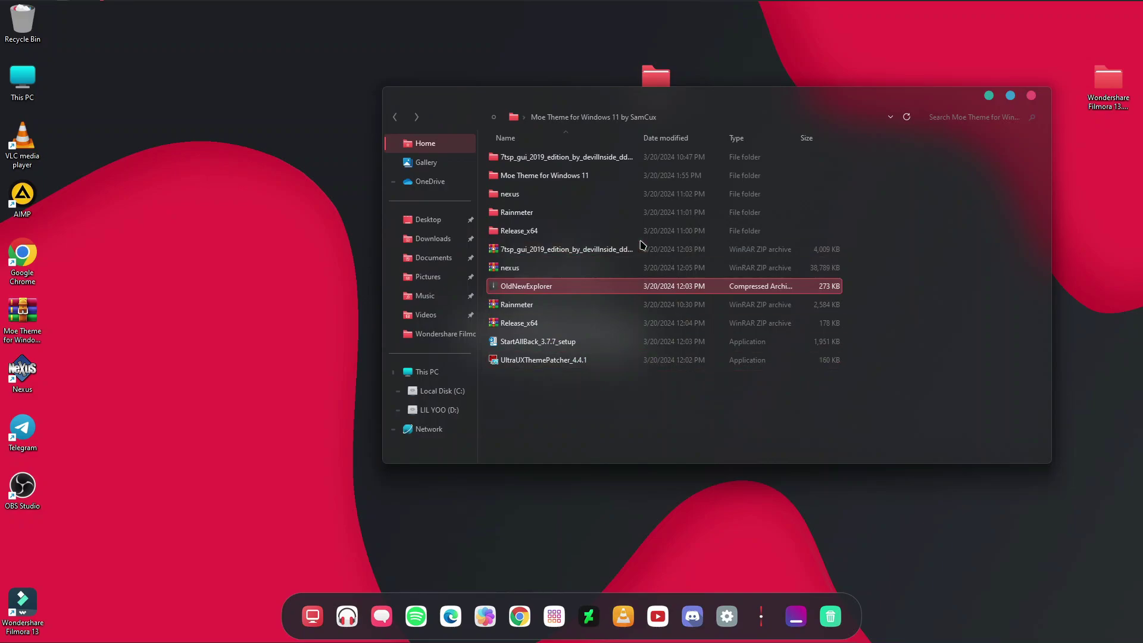
{"action": "double_click", "coordinate": [536, 212]}
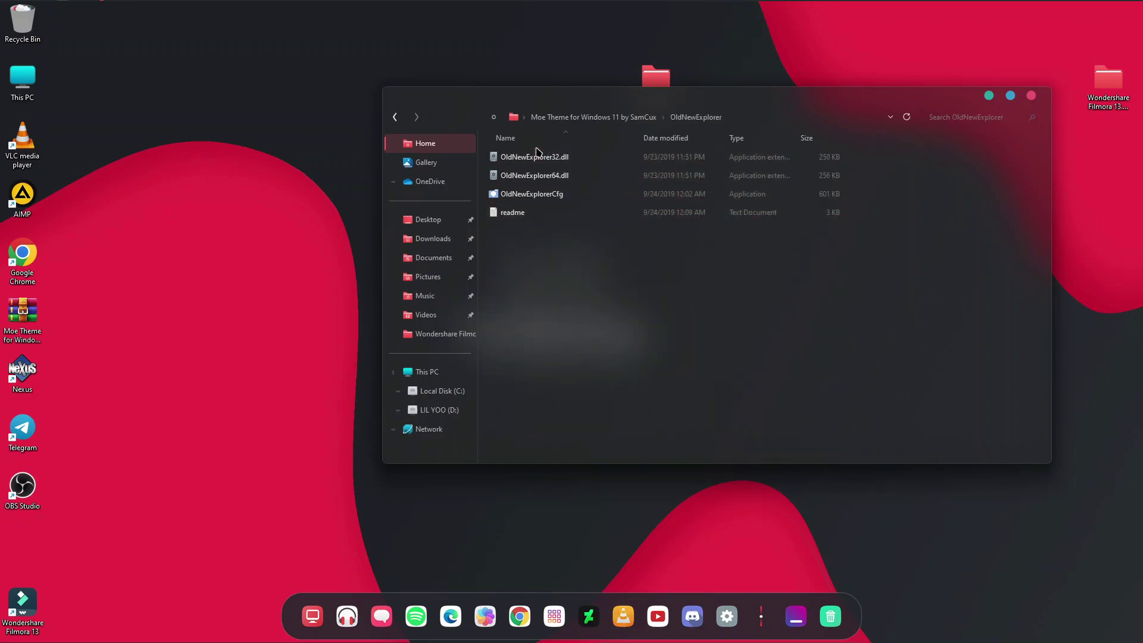
{"action": "left_click", "coordinate": [546, 116]}
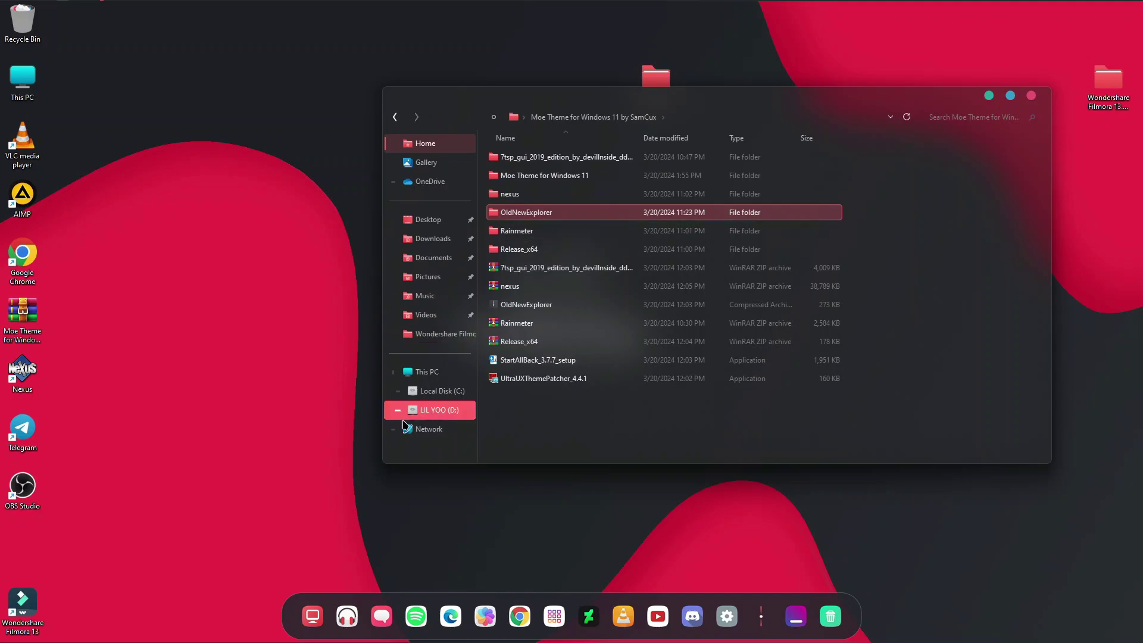
Paste OldNewExplorer into C:, run OldNewExplorerCfg to install it, then close the tool.
{"action": "left_click", "coordinate": [437, 392]}
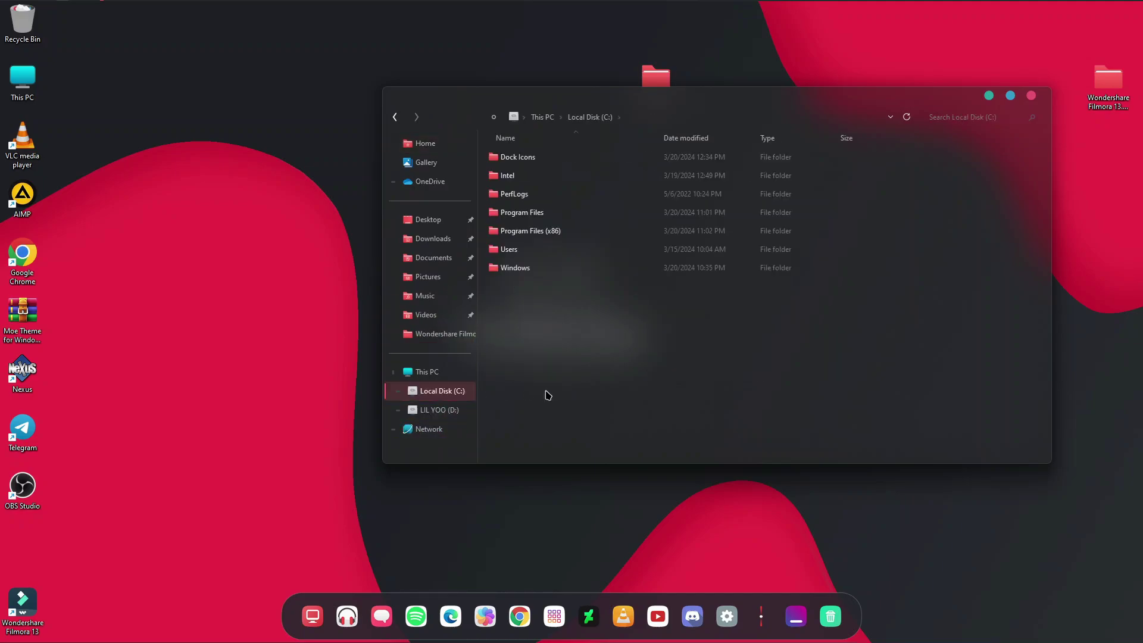
{"action": "key", "text": "ctrl+v"}
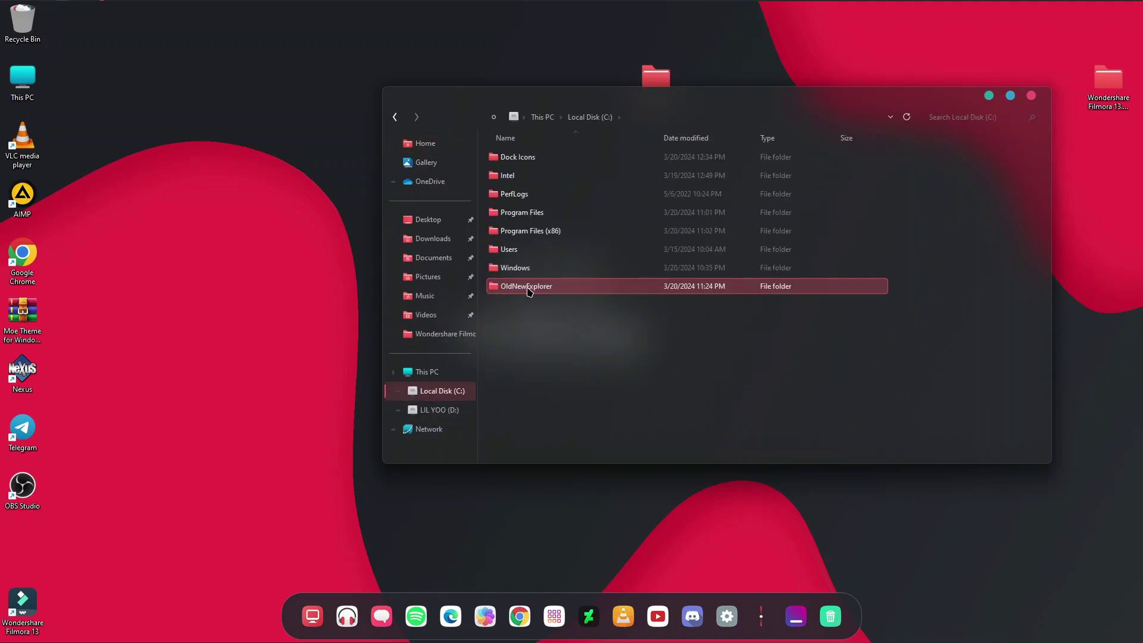
{"action": "double_click", "coordinate": [526, 287]}
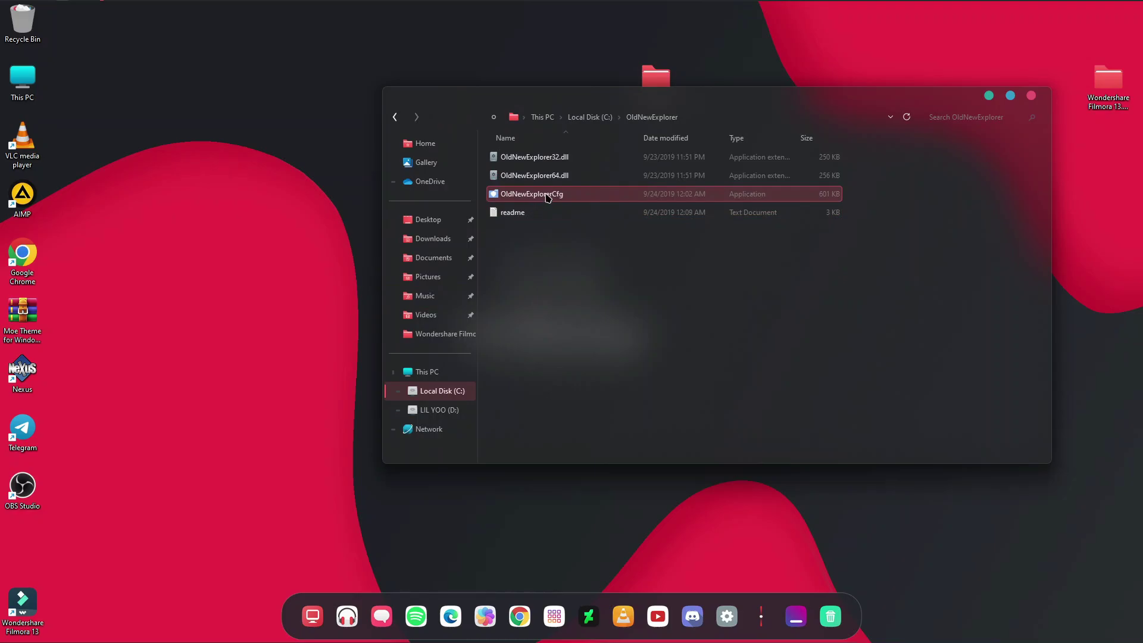
{"action": "double_click", "coordinate": [548, 195]}
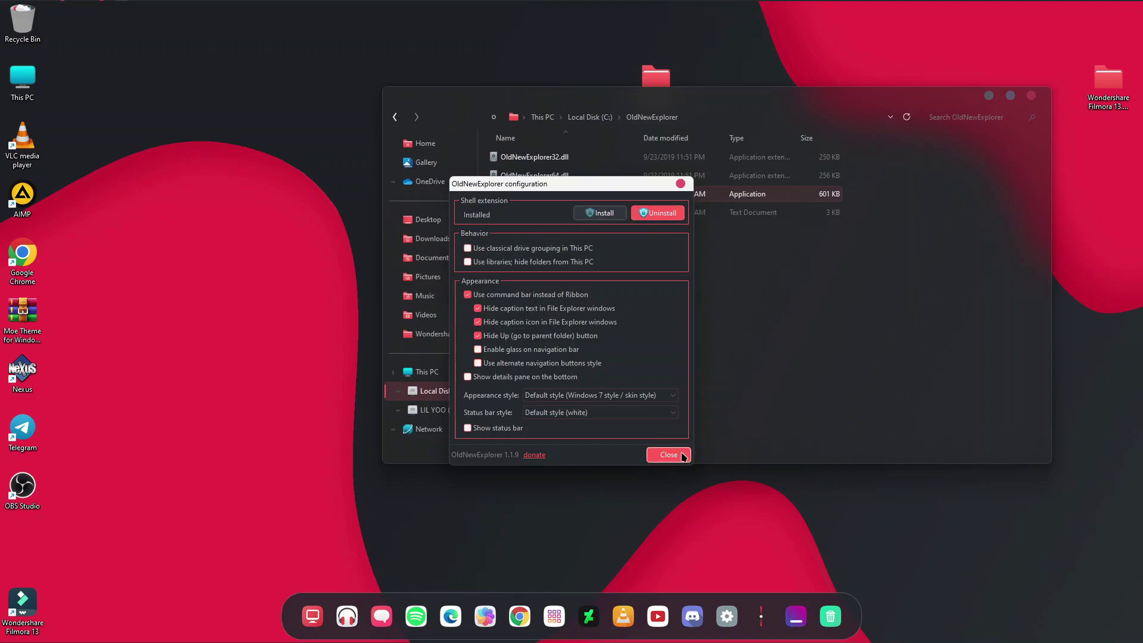
{"action": "left_click", "coordinate": [669, 454]}
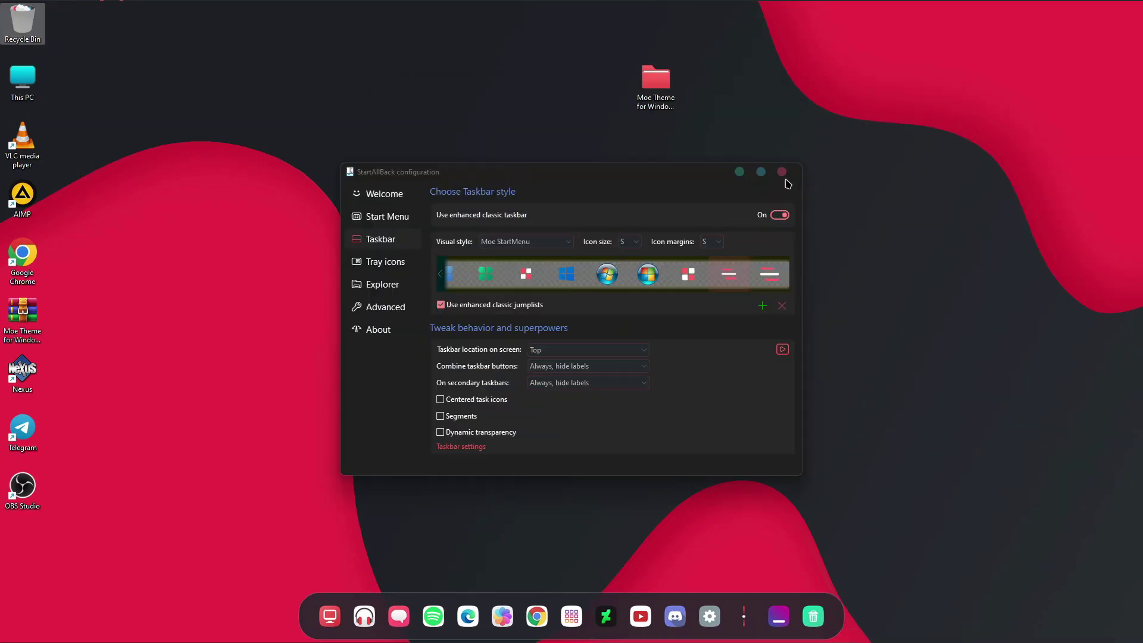
Untick Show desktop icons from the desktop's View menu.
{"action": "left_click", "coordinate": [783, 173]}
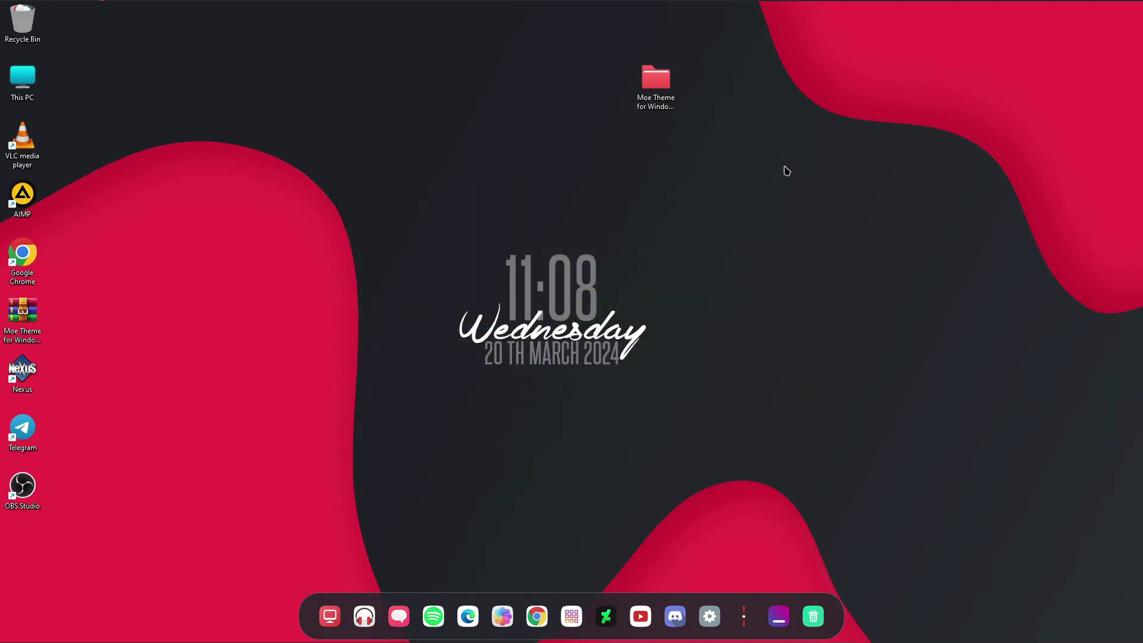
{"action": "right_click", "coordinate": [804, 129]}
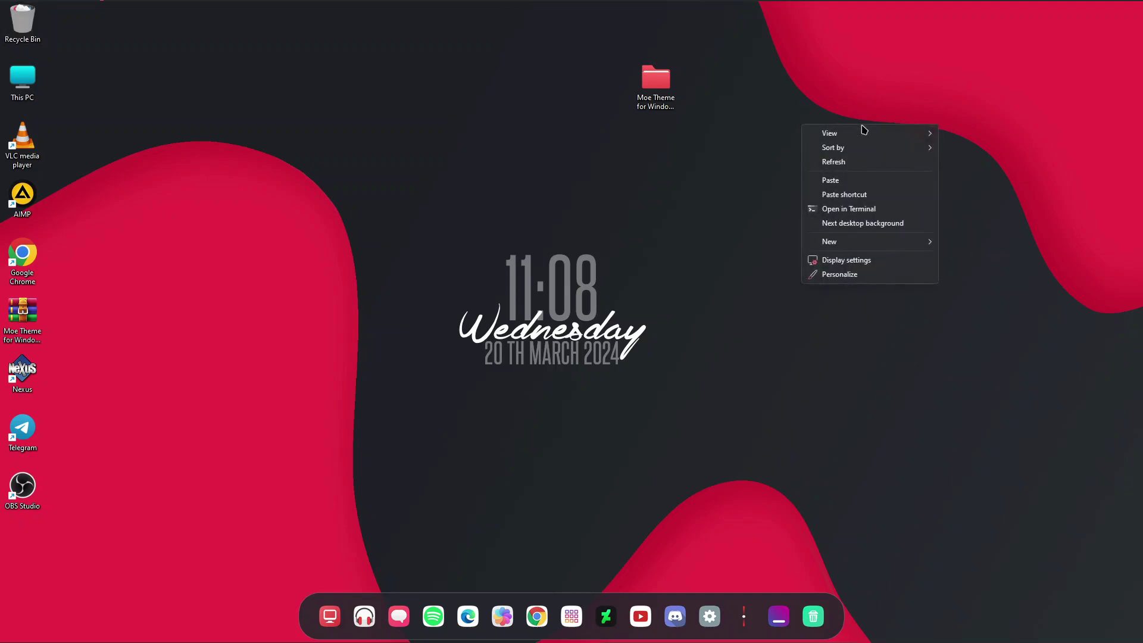
{"action": "mouse_move", "coordinate": [863, 129]}
{"action": "left_click", "coordinate": [990, 218]}
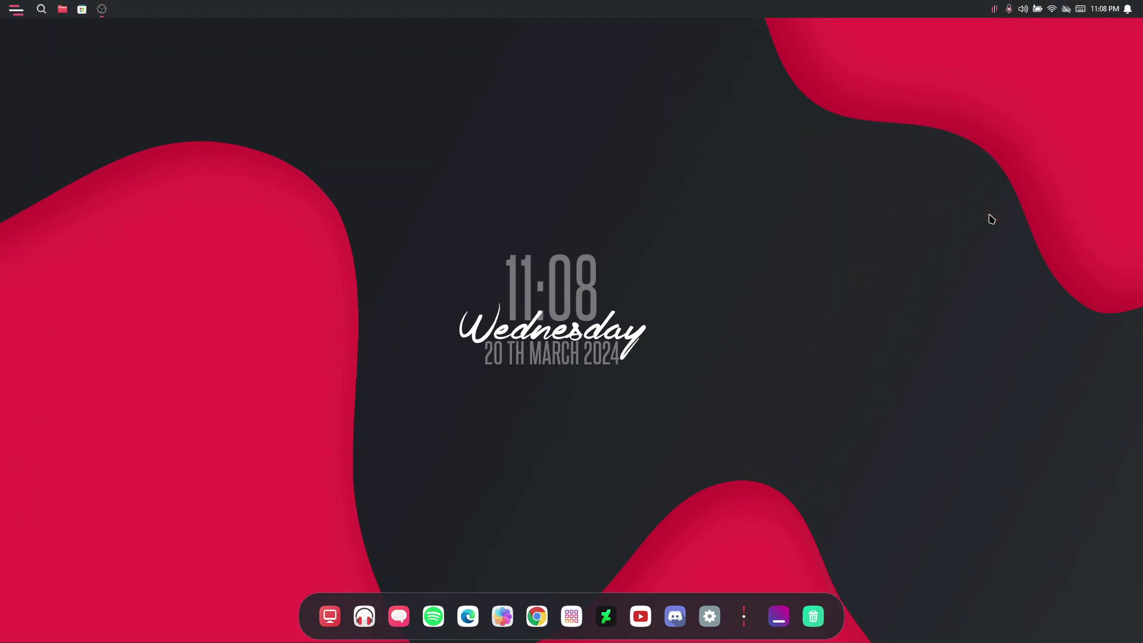
Open This PC in File Explorer from the first dock icon.
{"action": "left_click", "coordinate": [16, 11]}
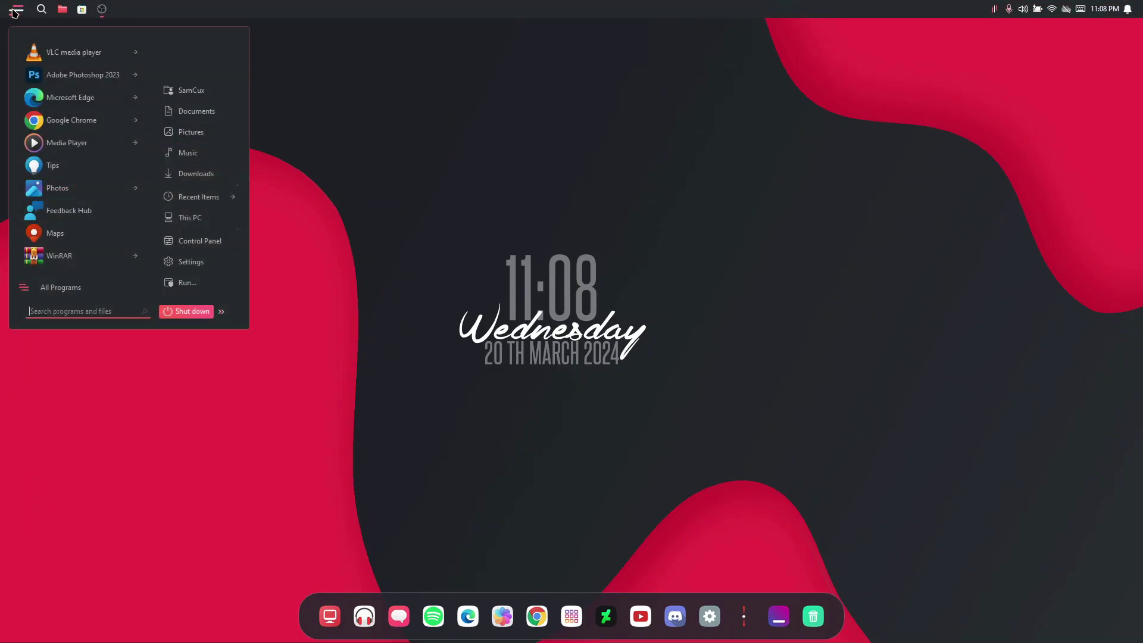
{"action": "left_click", "coordinate": [349, 141]}
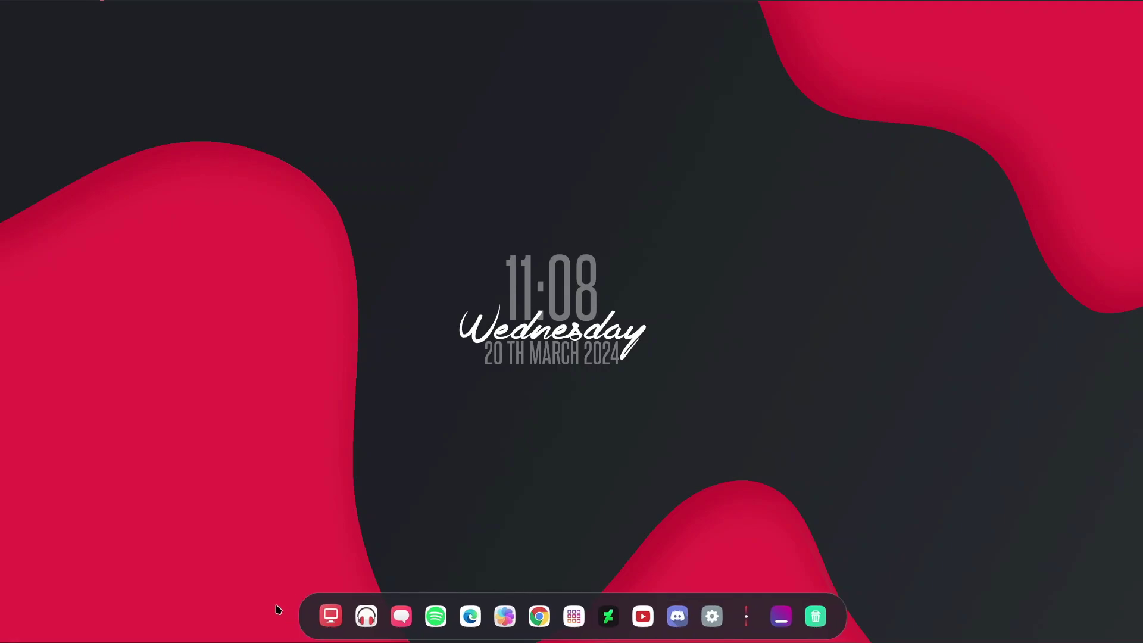
{"action": "left_click", "coordinate": [331, 615]}
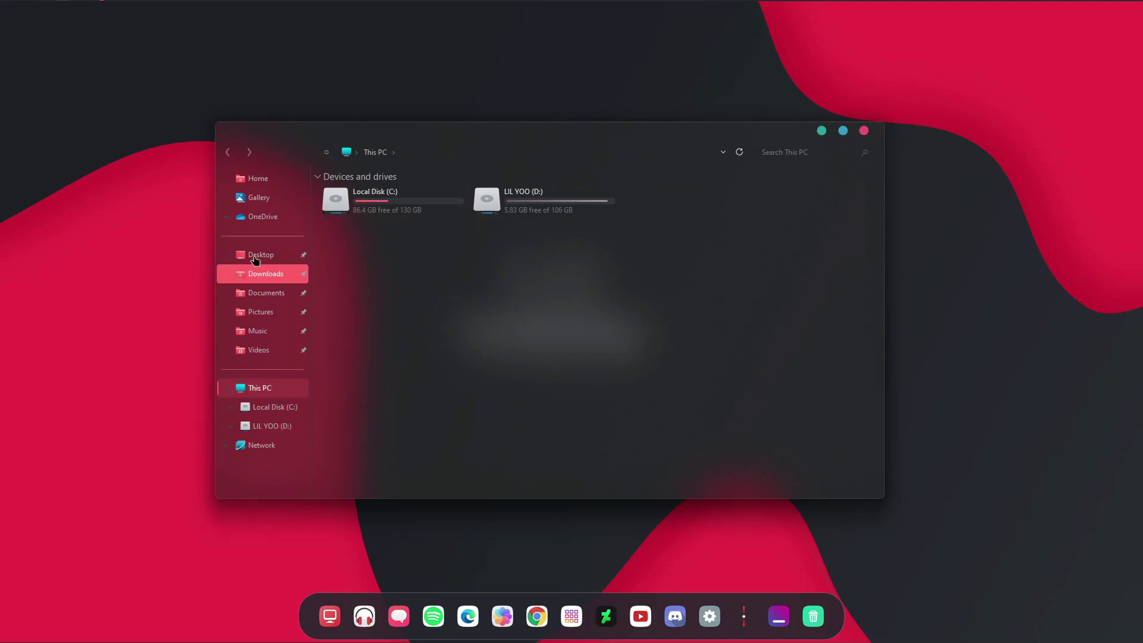
{"action": "left_click", "coordinate": [8, 6]}
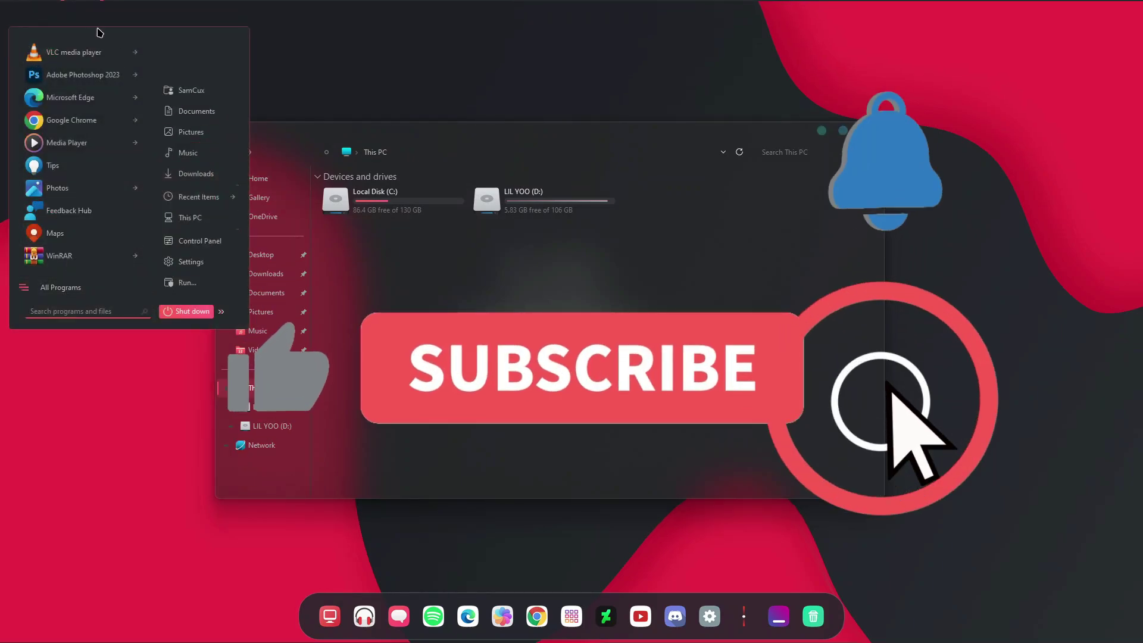
{"action": "left_click", "coordinate": [103, 9]}
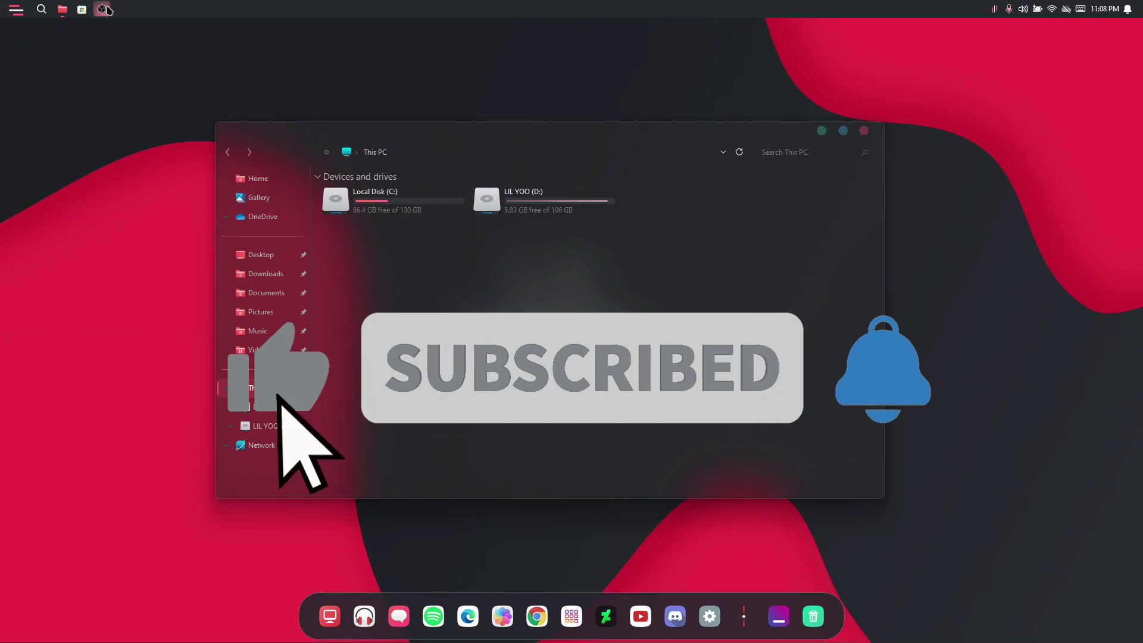